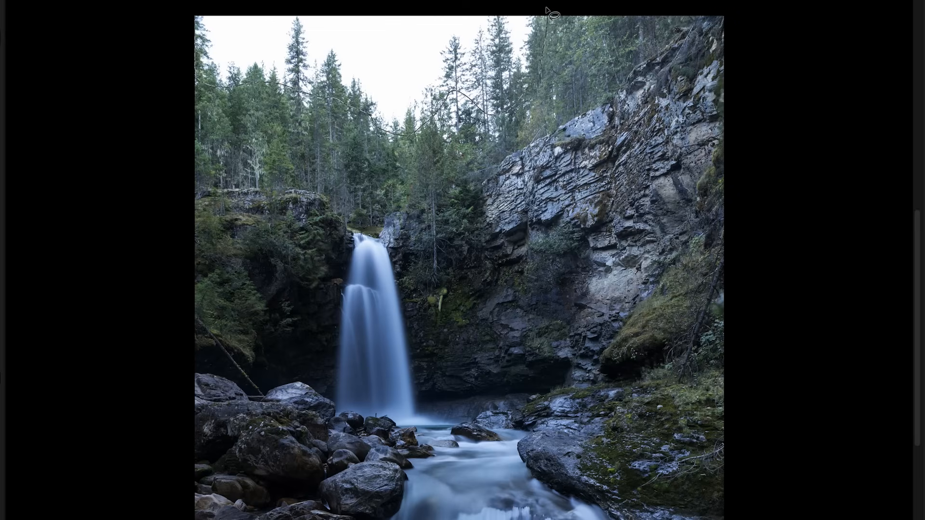
Select the sky above the waterfall, replace it using Generative Fill with the prompt "dark moody sky", and keep the first variation.
{"action": "left_click_drag", "start_coordinate": [268, 22], "coordinate": [250, 20]}
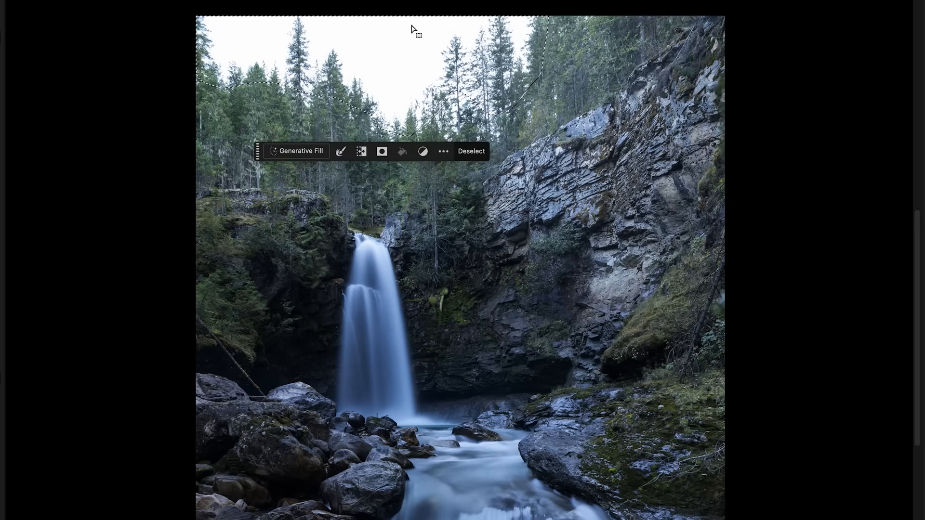
{"action": "left_click", "coordinate": [298, 154]}
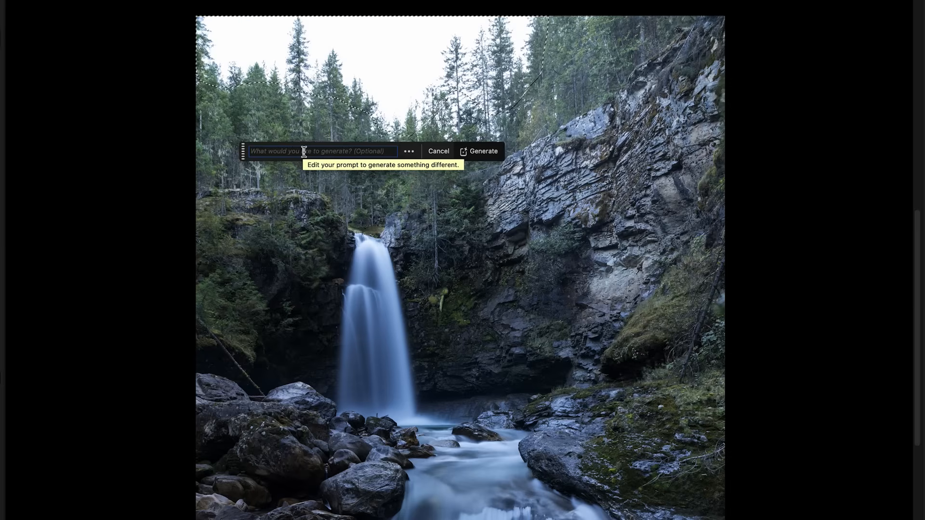
{"action": "type", "text": "dark moody sky"}
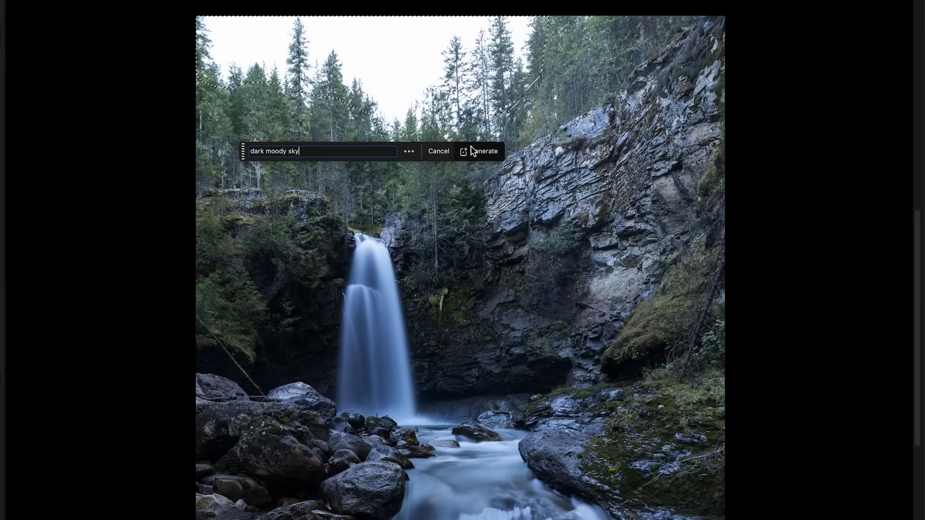
{"action": "left_click", "coordinate": [472, 151]}
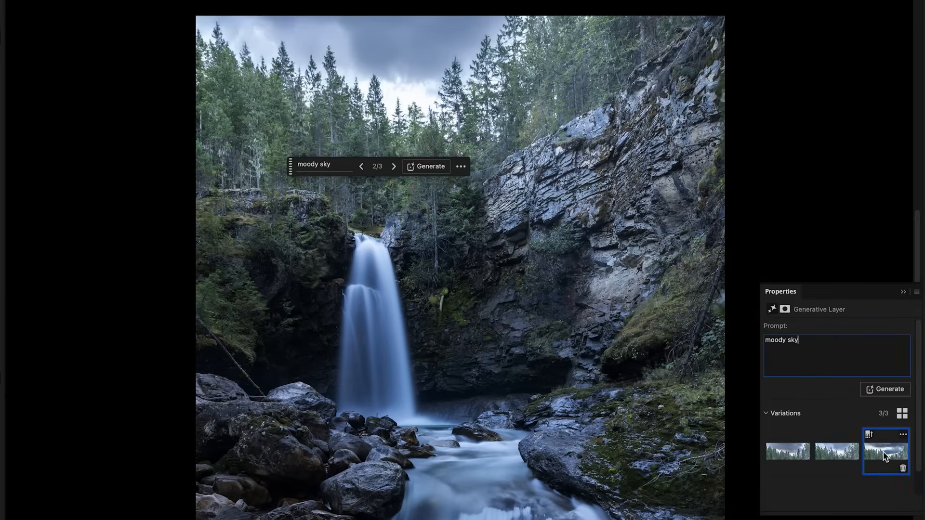
{"action": "left_click", "coordinate": [886, 457]}
{"action": "left_click", "coordinate": [782, 457]}
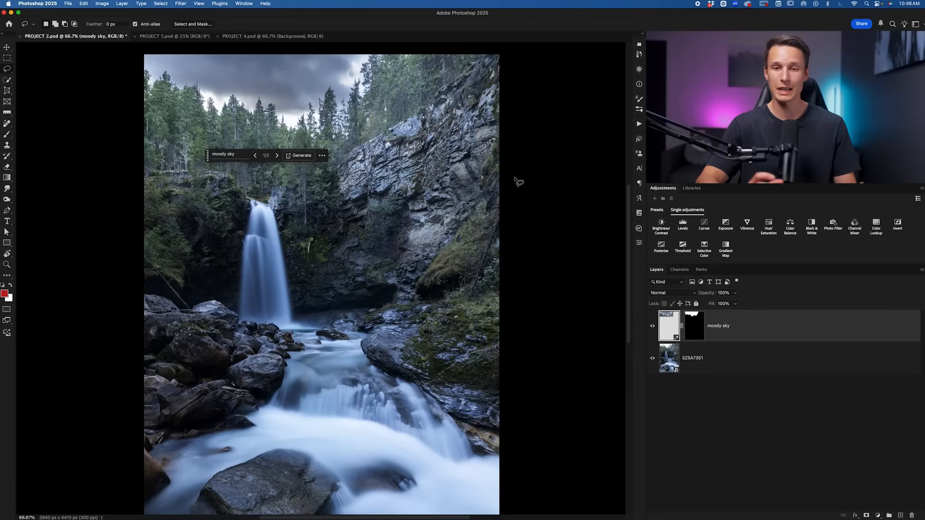
{"action": "scroll", "coordinate": [366, 135], "scroll_direction": "down", "scroll_amount": 1}
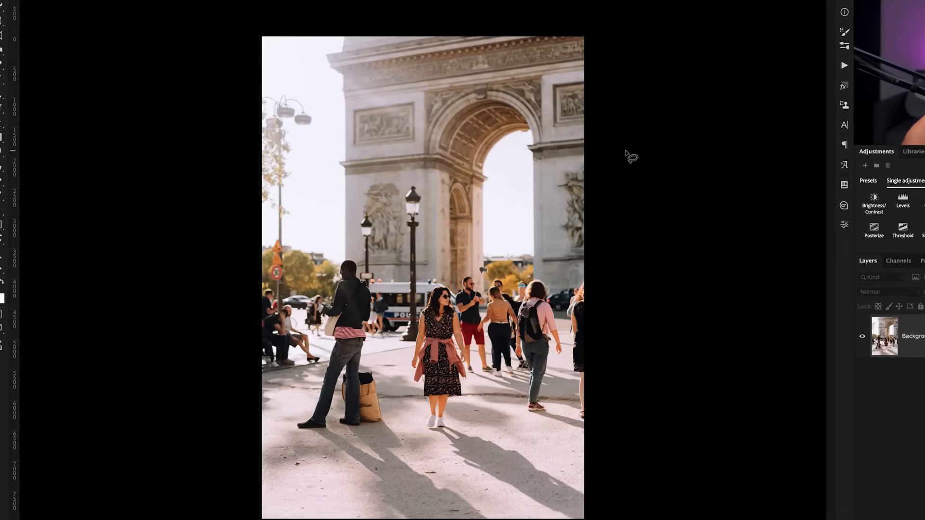
Select the whole street photo and run Generative Fill with the prompt "film grain dust and scratches texture on black".
{"action": "key", "text": "super+a"}
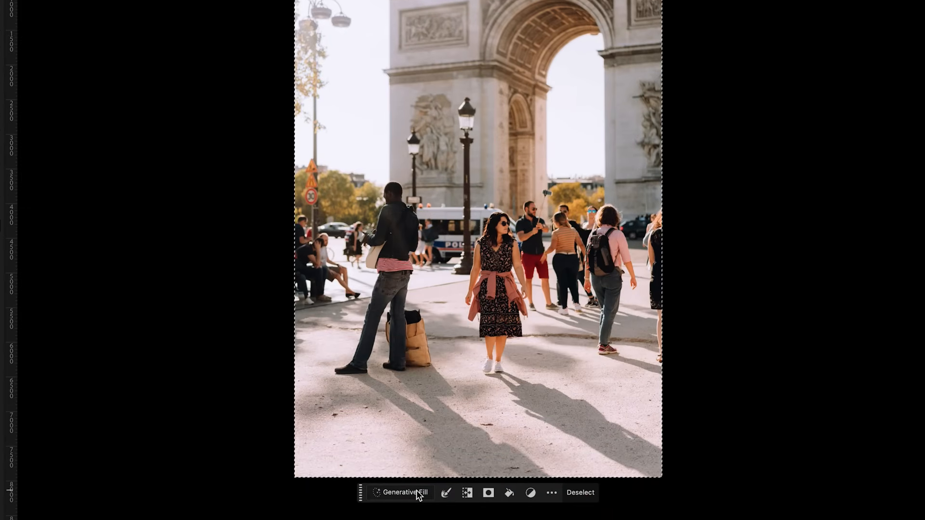
{"action": "left_click", "coordinate": [417, 492]}
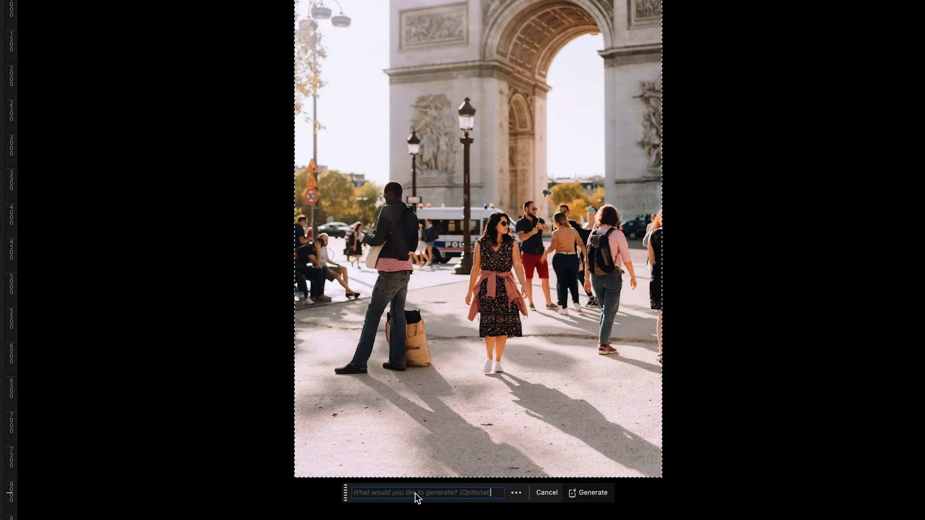
{"action": "type", "text": "film grain dust and scratches texture on black"}
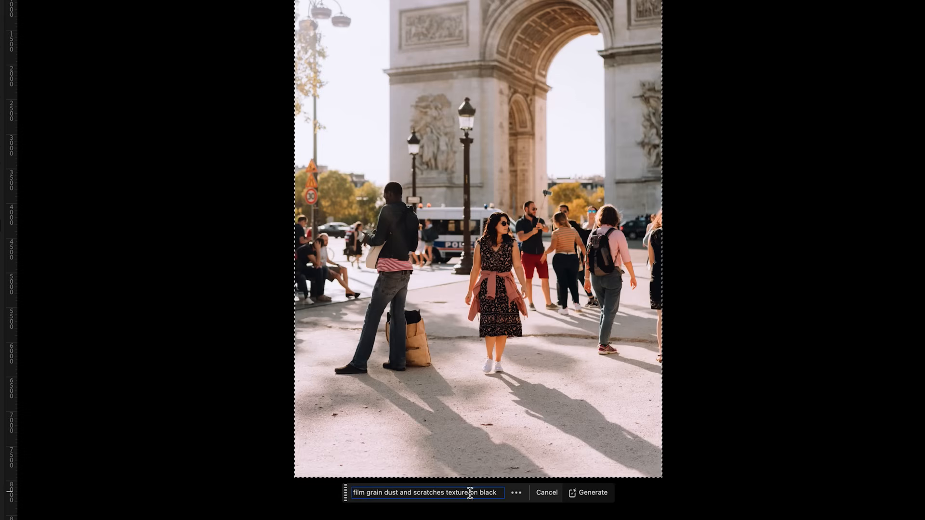
{"action": "left_click", "coordinate": [591, 500]}
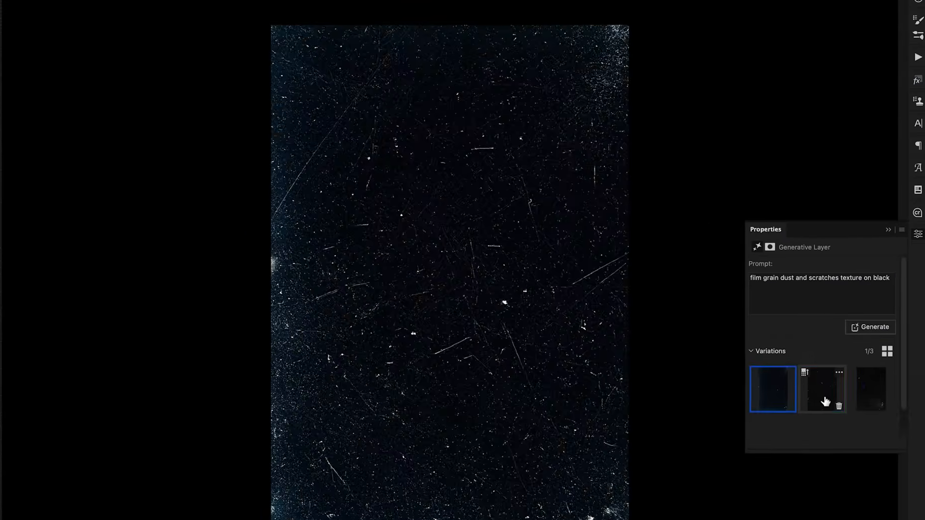
Choose the third texture variation and set the generated layer's blend mode to Screen.
{"action": "left_click", "coordinate": [573, 352]}
{"action": "left_click", "coordinate": [607, 351]}
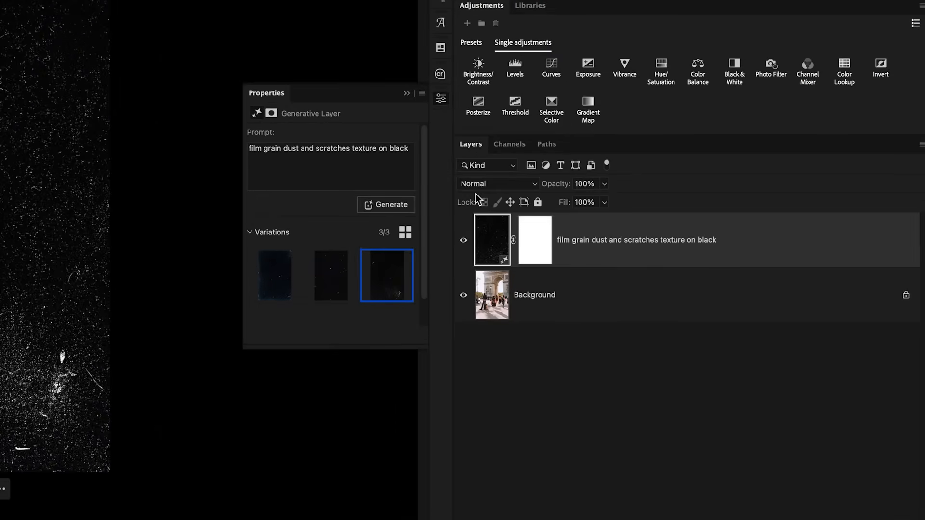
{"action": "left_click", "coordinate": [481, 186]}
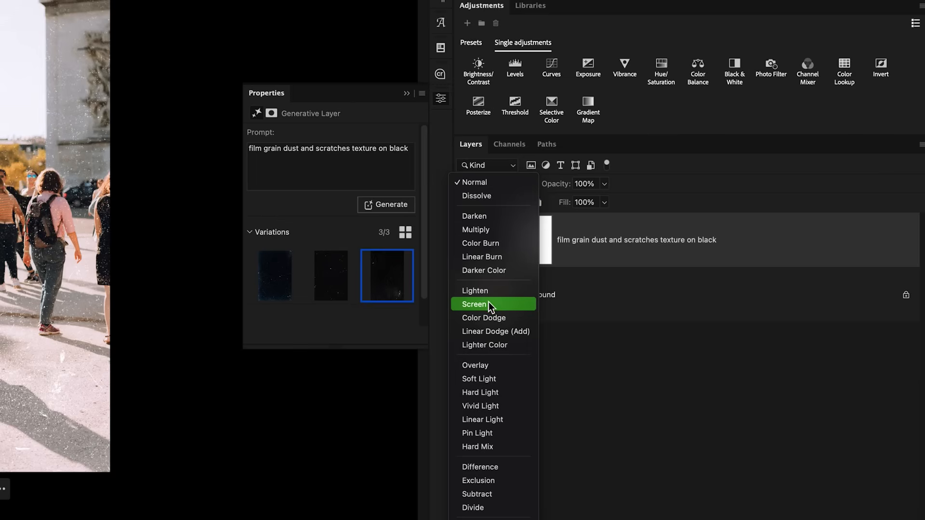
{"action": "left_click", "coordinate": [488, 302]}
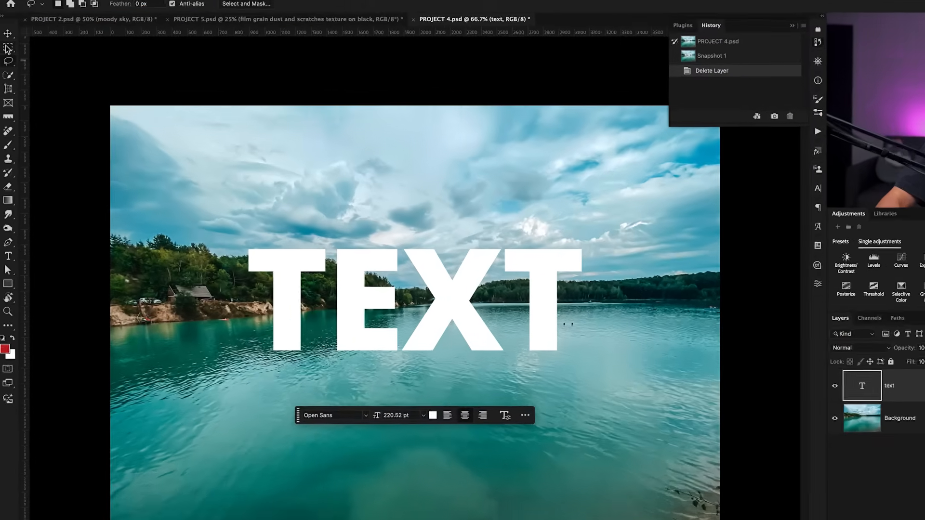
Make a rectangular selection on the water overlapping the base of the word TEXT and generate "reflection of text" in it.
{"action": "right_click", "coordinate": [8, 48]}
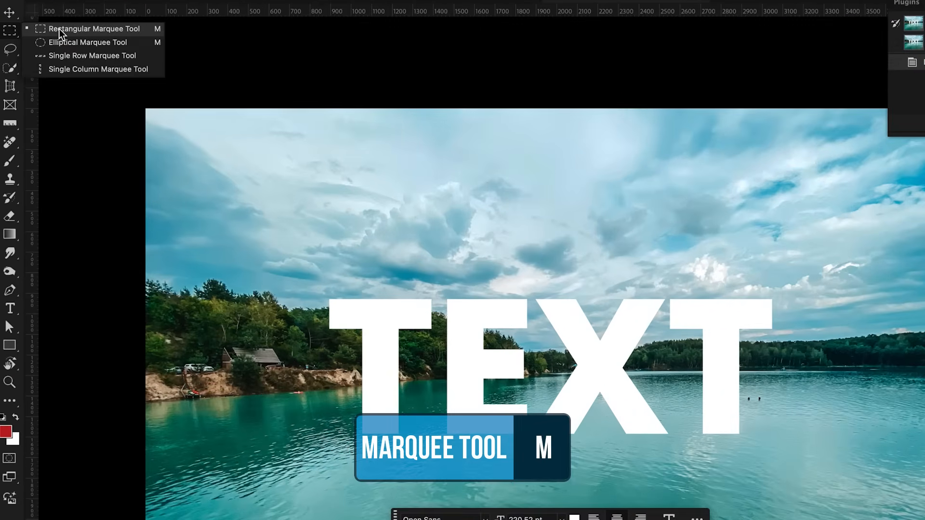
{"action": "left_click", "coordinate": [59, 33]}
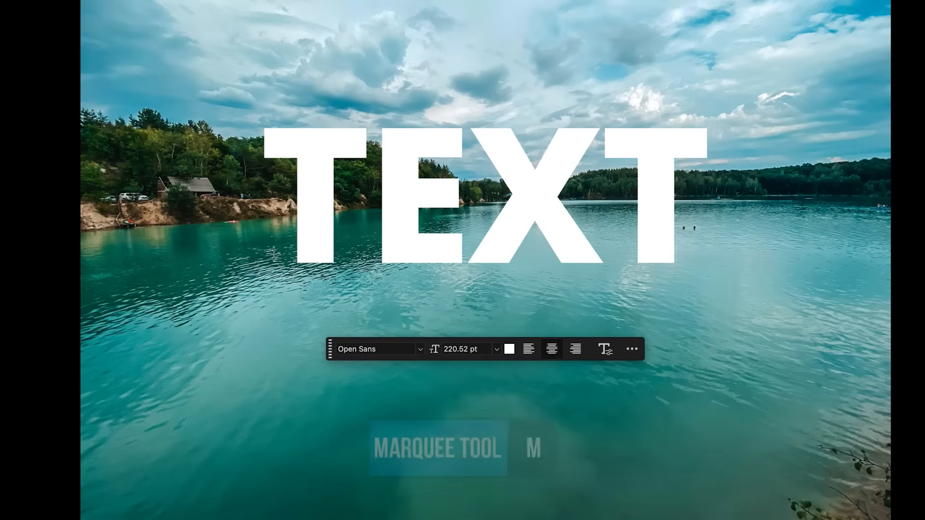
{"action": "left_click_drag", "start_coordinate": [338, 423], "coordinate": [639, 519]}
{"action": "left_click_drag", "start_coordinate": [575, 351], "coordinate": [707, 391]}
{"action": "left_click", "coordinate": [401, 407]}
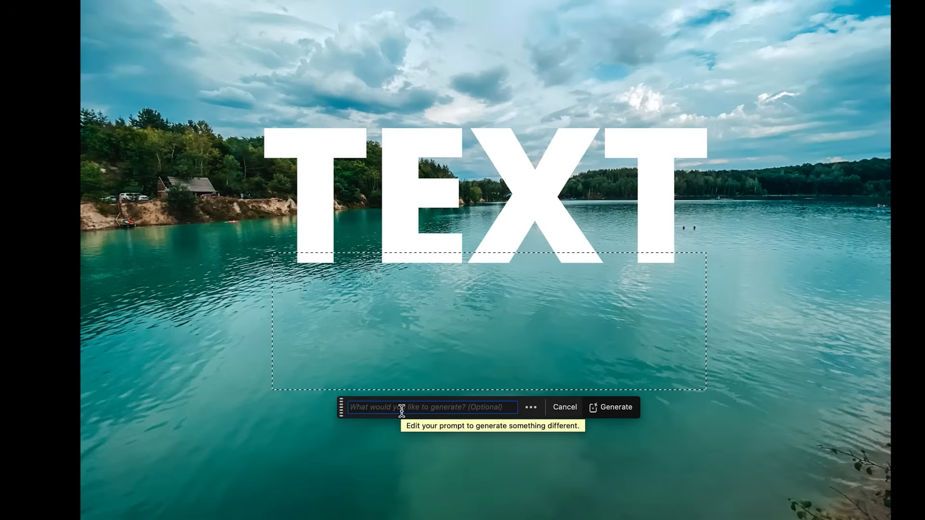
{"action": "type", "text": "reflection of text"}
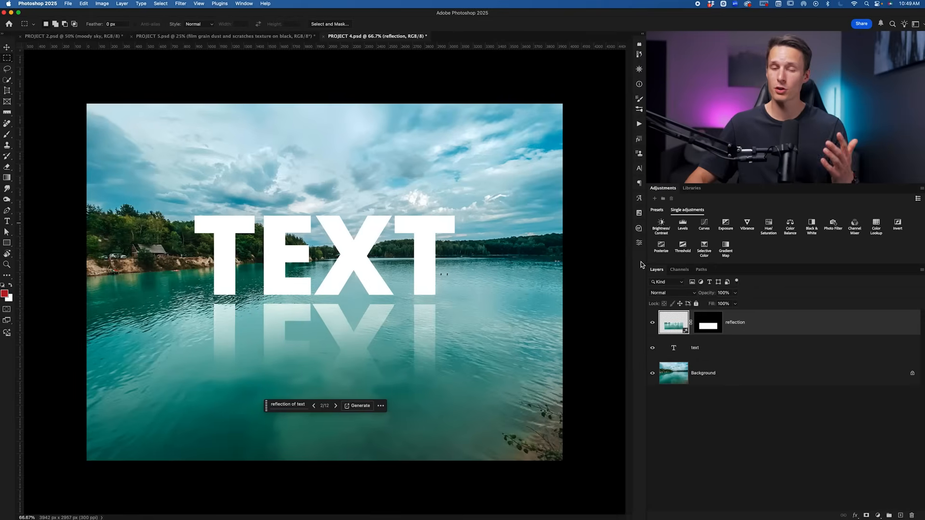
{"action": "left_click", "coordinate": [639, 244]}
{"action": "left_click", "coordinate": [639, 244]}
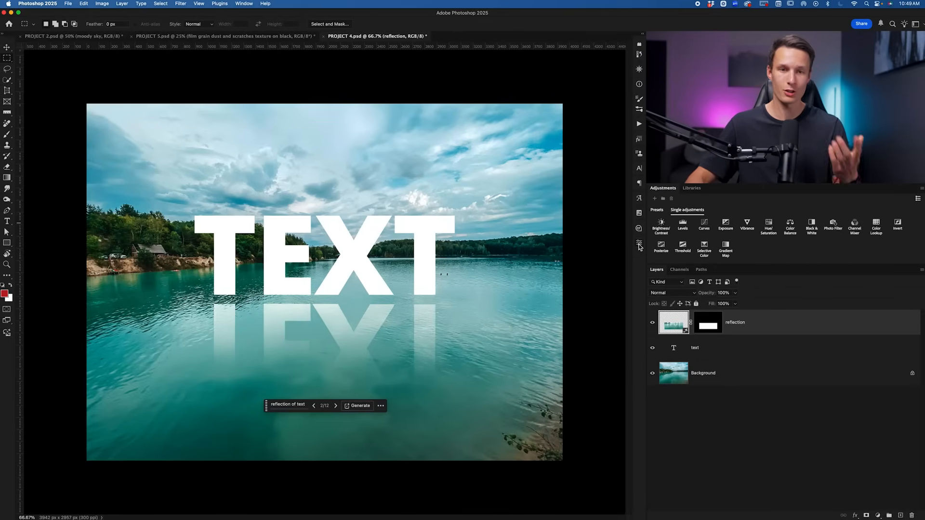
{"action": "left_click", "coordinate": [639, 245]}
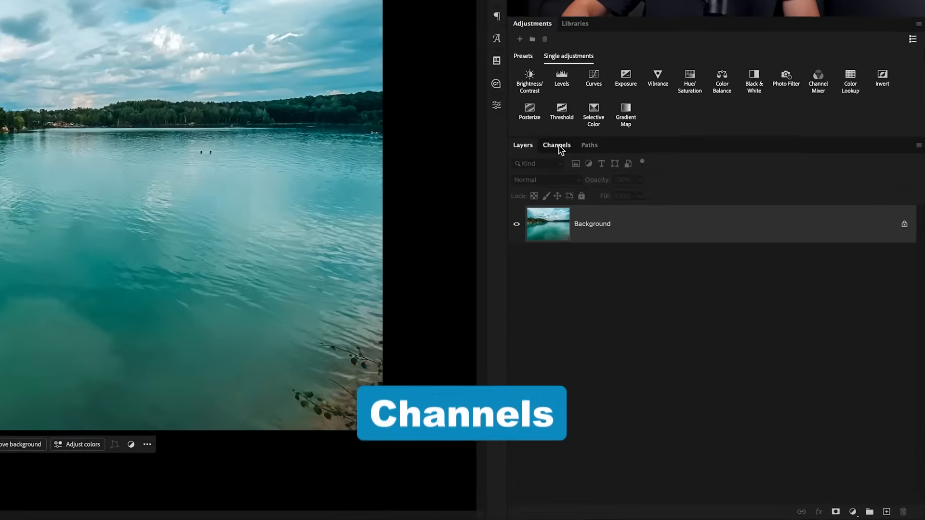
Create a new alpha channel for the lake photo and raise its black point to output 17 with Curves.
{"action": "left_click", "coordinate": [678, 270]}
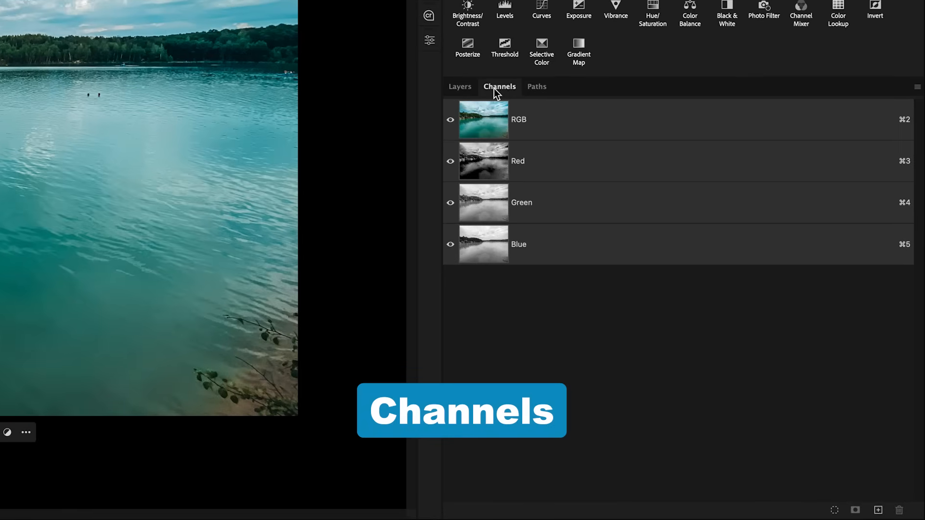
{"action": "left_click", "coordinate": [878, 510]}
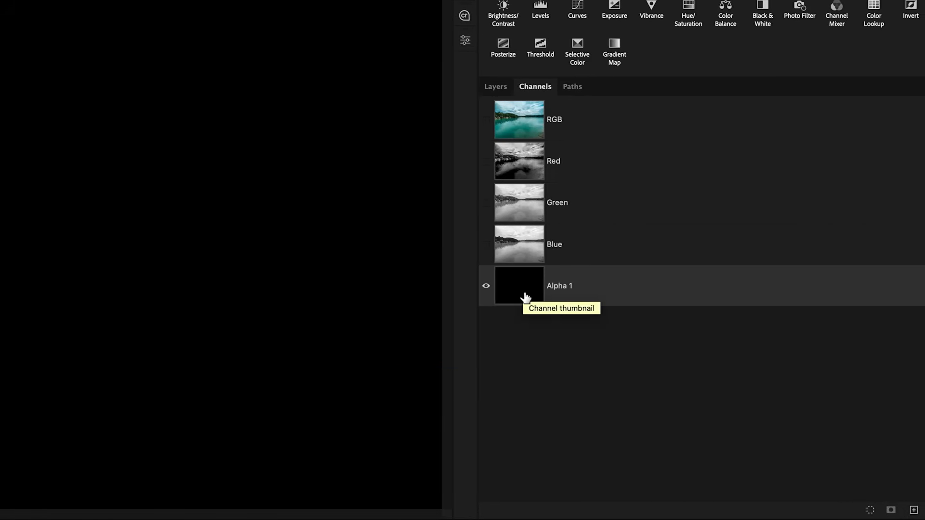
{"action": "key", "text": "super+m"}
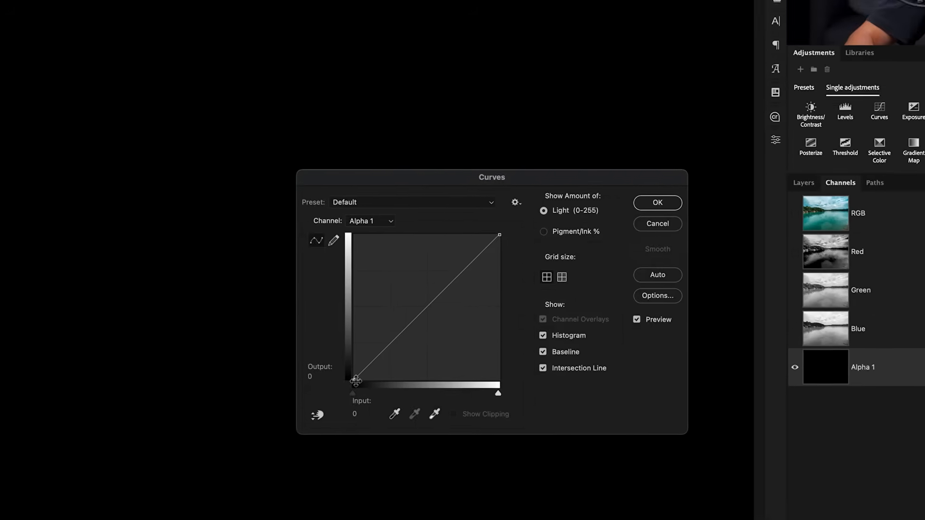
{"action": "left_click_drag", "start_coordinate": [86, 300], "coordinate": [85, 292]}
{"action": "left_click_drag", "start_coordinate": [532, 427], "coordinate": [533, 424]}
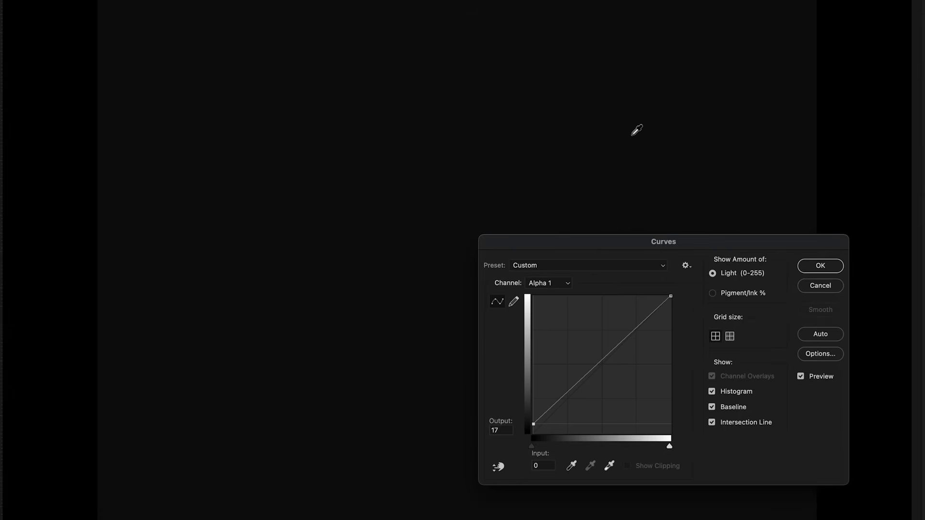
{"action": "left_click", "coordinate": [822, 266]}
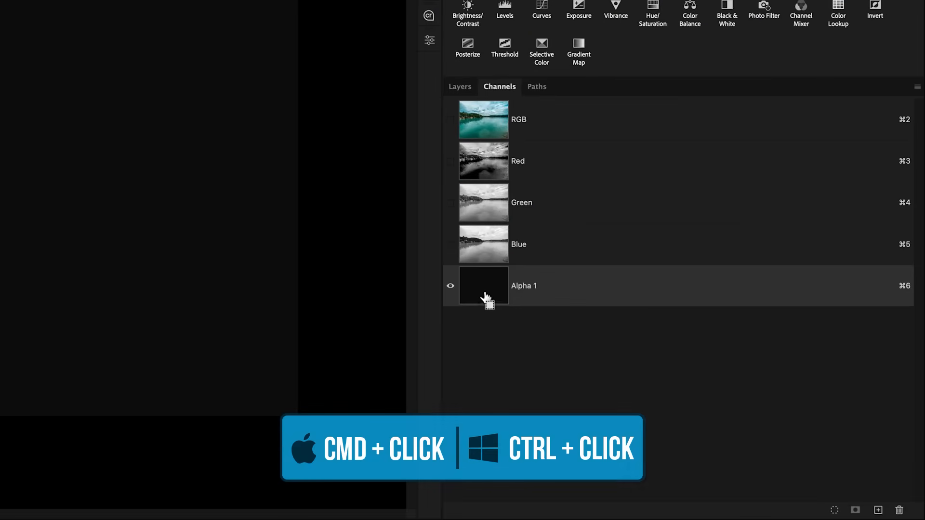
Load the new alpha channel as a selection and return to the full-color image's layers.
{"action": "left_click", "coordinate": [485, 294], "text": "super"}
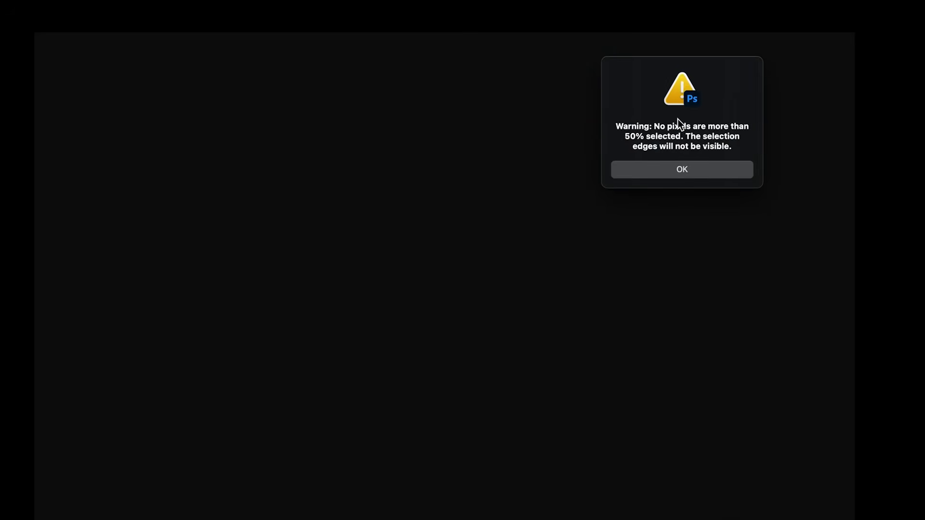
{"action": "left_click", "coordinate": [675, 171]}
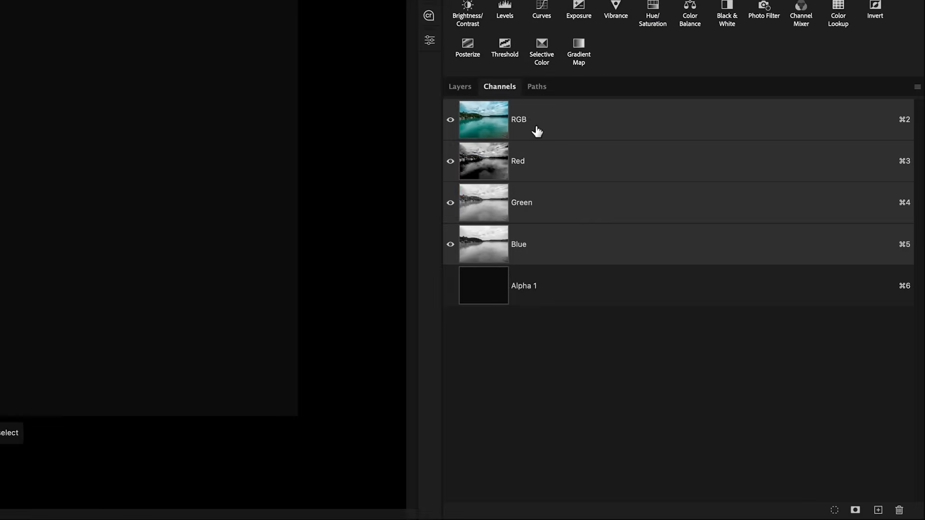
{"action": "left_click", "coordinate": [460, 88]}
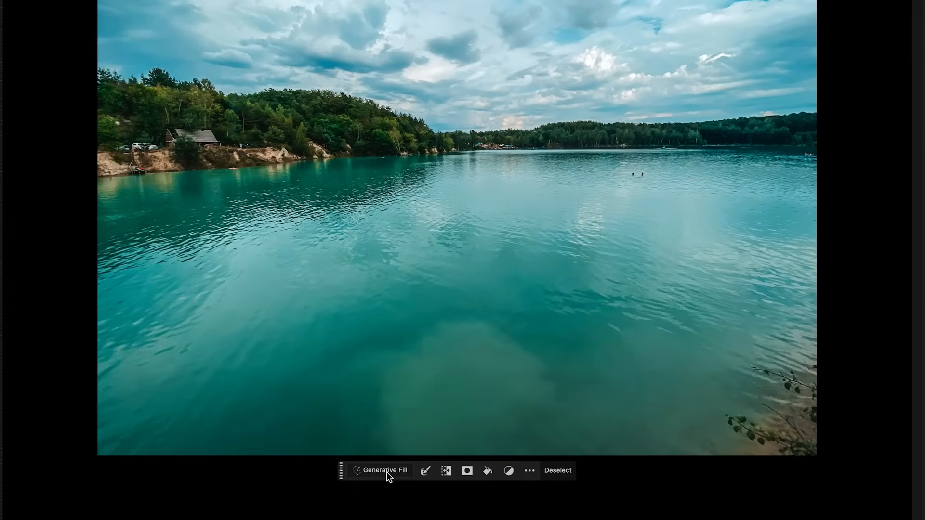
Run Generative Fill on the partially selected lake photo with the prompt "watercolor painting" and choose the third variation.
{"action": "left_click", "coordinate": [386, 471]}
{"action": "type", "text": "watercolor painting"}
{"action": "left_click", "coordinate": [578, 472]}
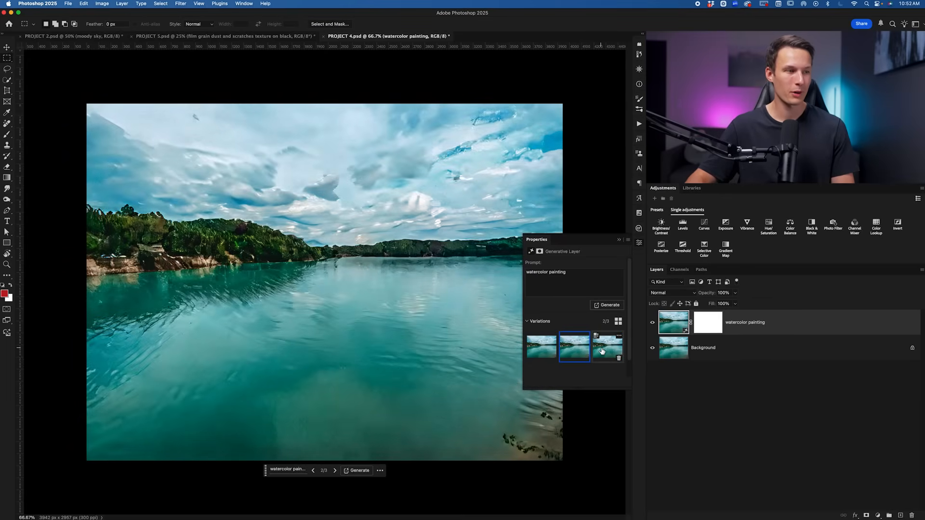
{"action": "left_click", "coordinate": [601, 353]}
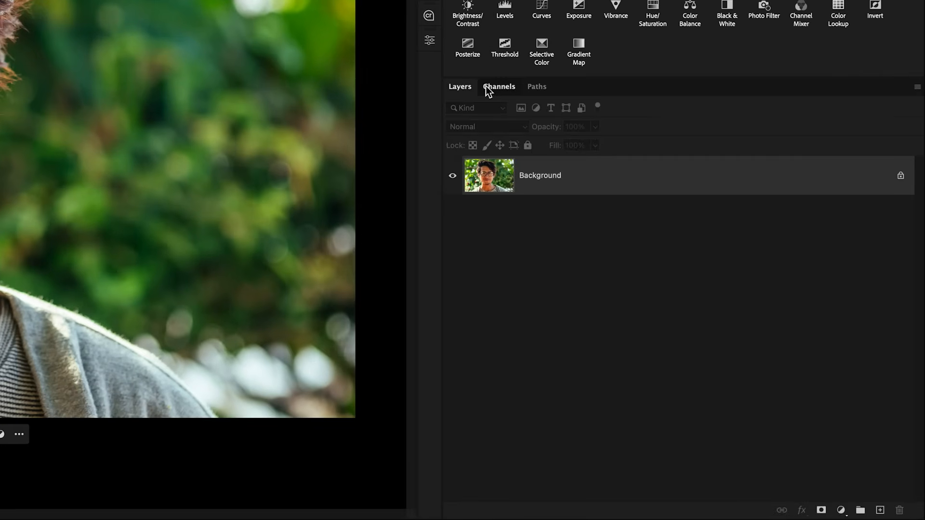
Compare the portrait's individual color channels and duplicate the Green channel.
{"action": "left_click", "coordinate": [605, 203]}
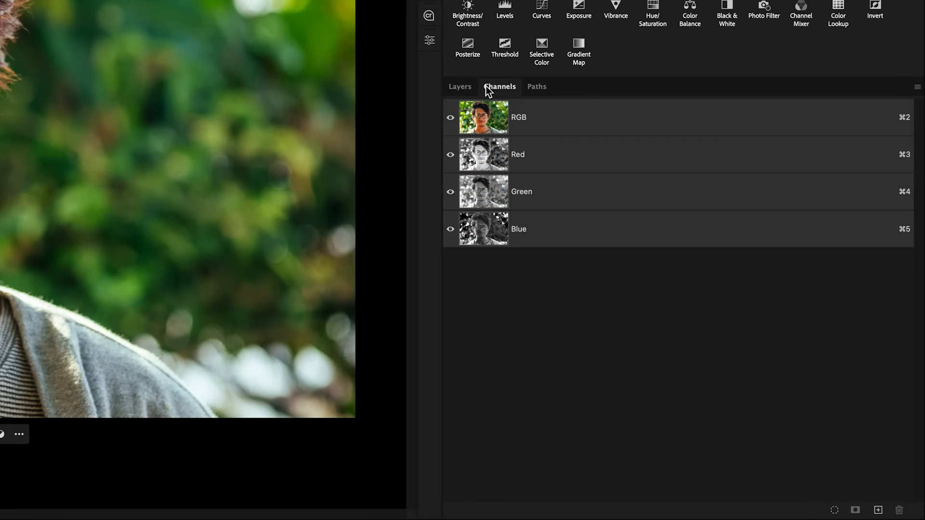
{"action": "left_click", "coordinate": [650, 255]}
{"action": "left_click", "coordinate": [554, 197]}
{"action": "left_click", "coordinate": [558, 224]}
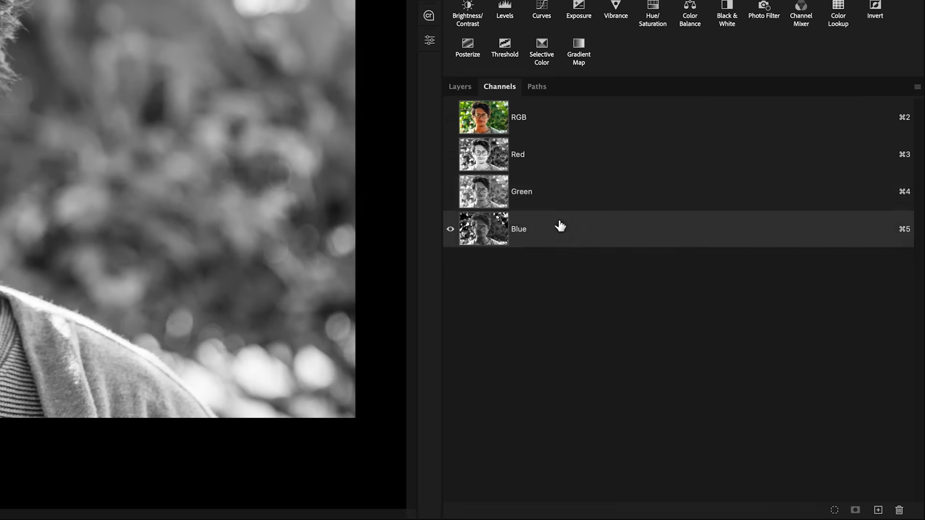
{"action": "left_click", "coordinate": [554, 202]}
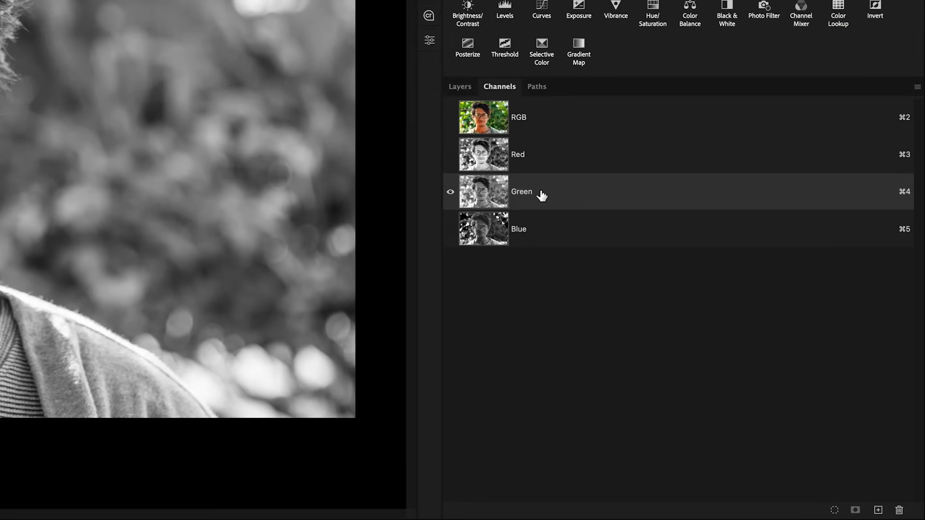
{"action": "left_click_drag", "start_coordinate": [541, 195], "coordinate": [879, 512]}
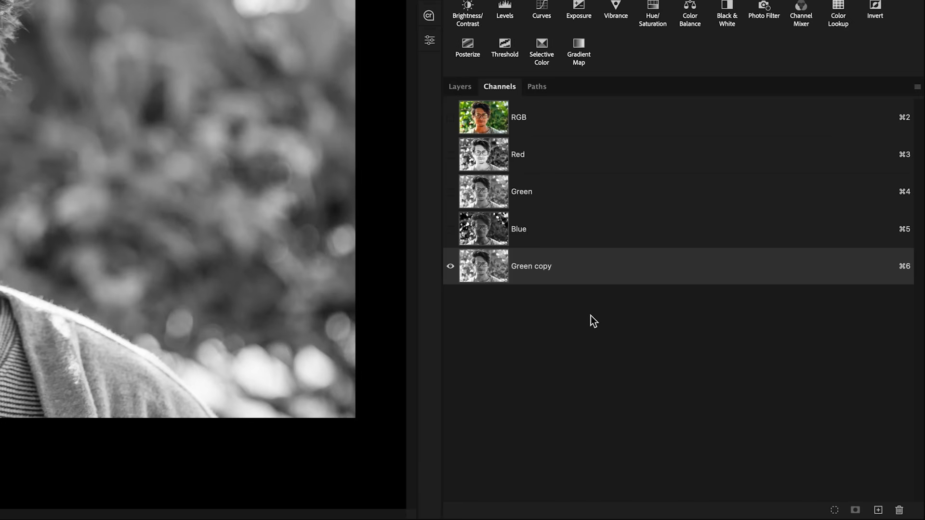
Raise the contrast of the Green copy channel with Levels, setting the input black point to 157 and white point to 199.
{"action": "key", "text": "super+l"}
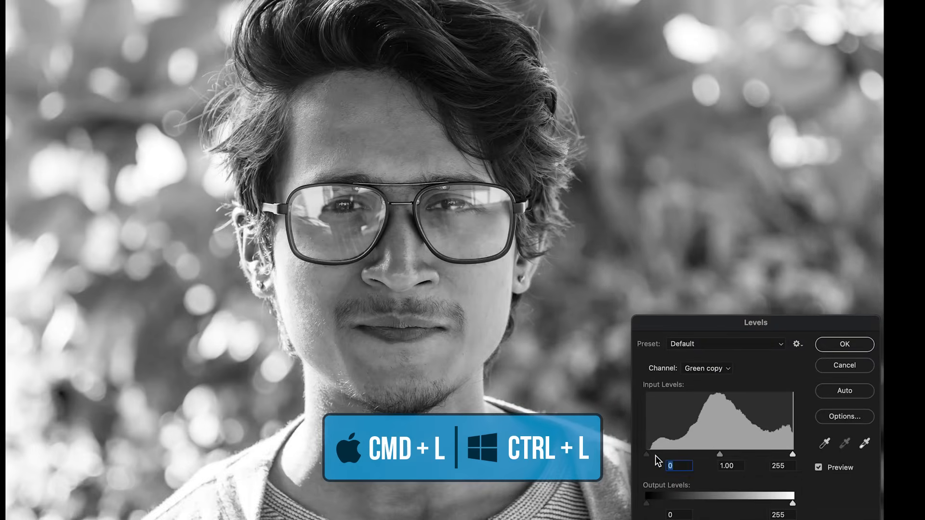
{"action": "left_click_drag", "start_coordinate": [650, 456], "coordinate": [738, 454]}
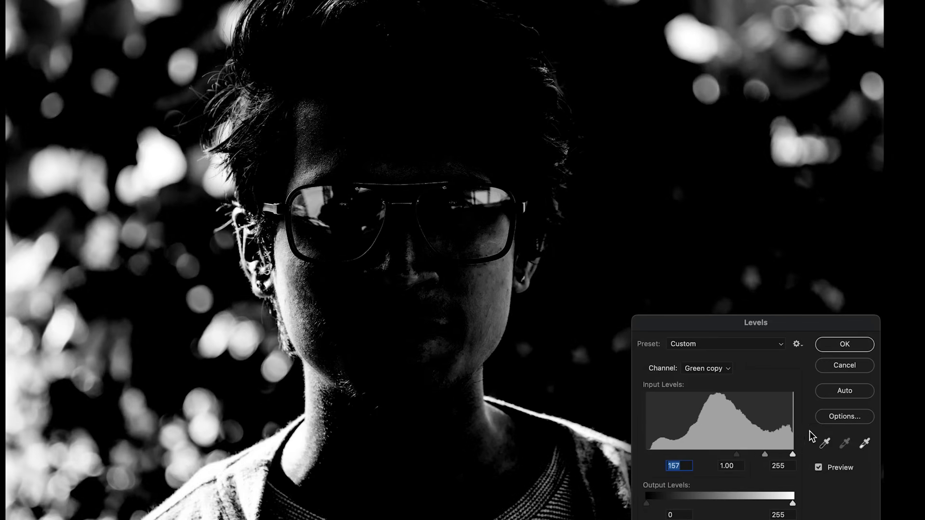
{"action": "left_click_drag", "start_coordinate": [793, 454], "coordinate": [761, 452]}
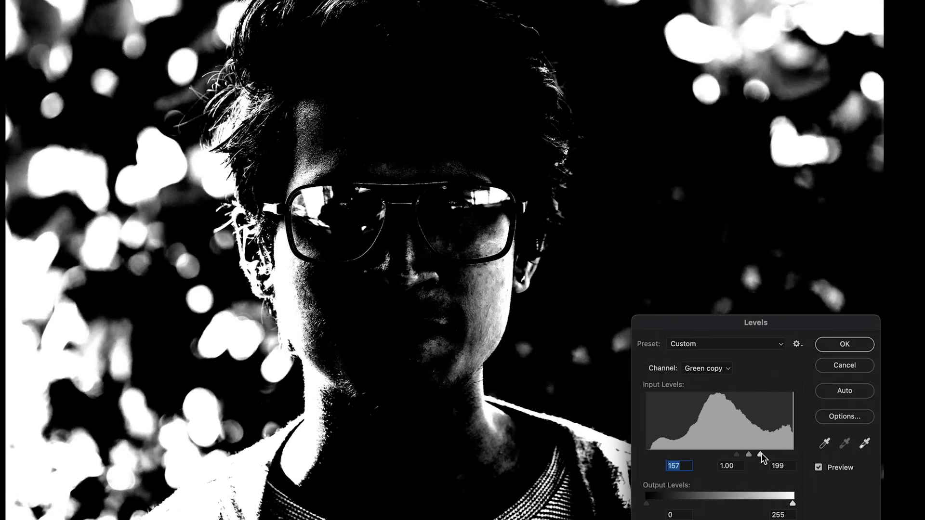
{"action": "left_click", "coordinate": [863, 346]}
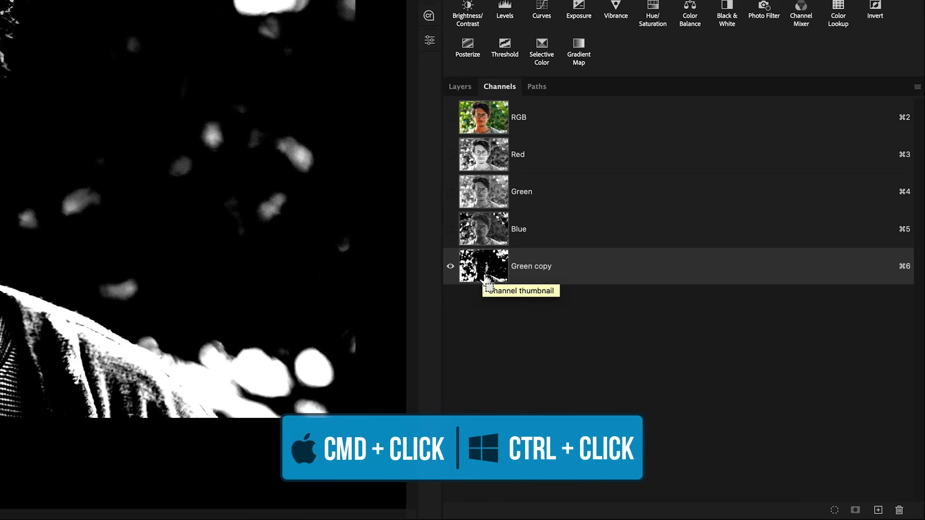
Load the Green copy channel as a selection and return to the portrait's full-color image and layers.
{"action": "left_click", "coordinate": [484, 280], "text": "super"}
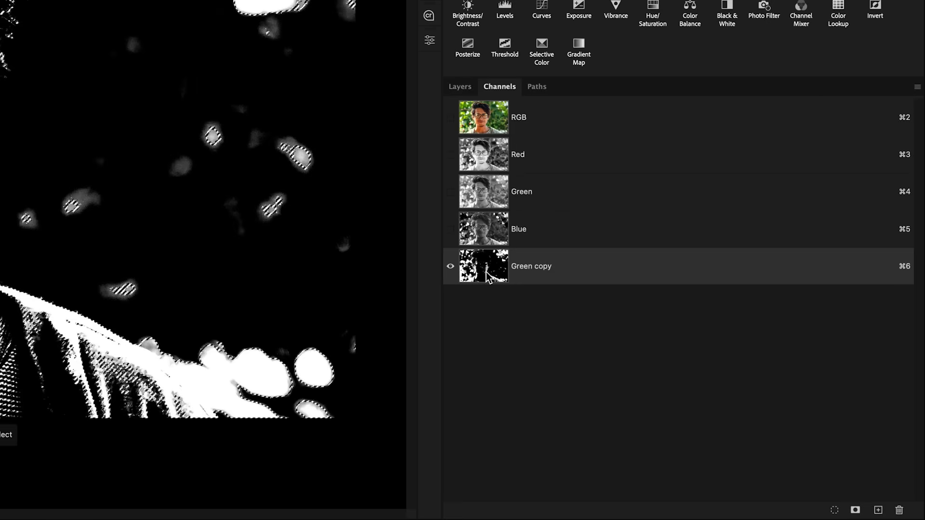
{"action": "left_click", "coordinate": [504, 112]}
{"action": "left_click", "coordinate": [464, 88]}
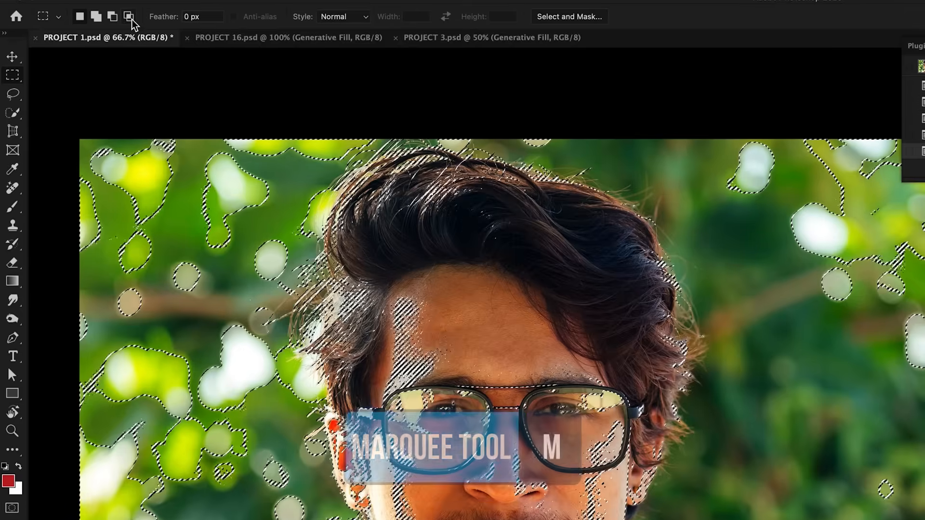
Intersect the selection with a rectangle around the glasses and lasso away the skin areas so only the lens glare stays selected.
{"action": "left_click_drag", "start_coordinate": [278, 166], "coordinate": [524, 272]}
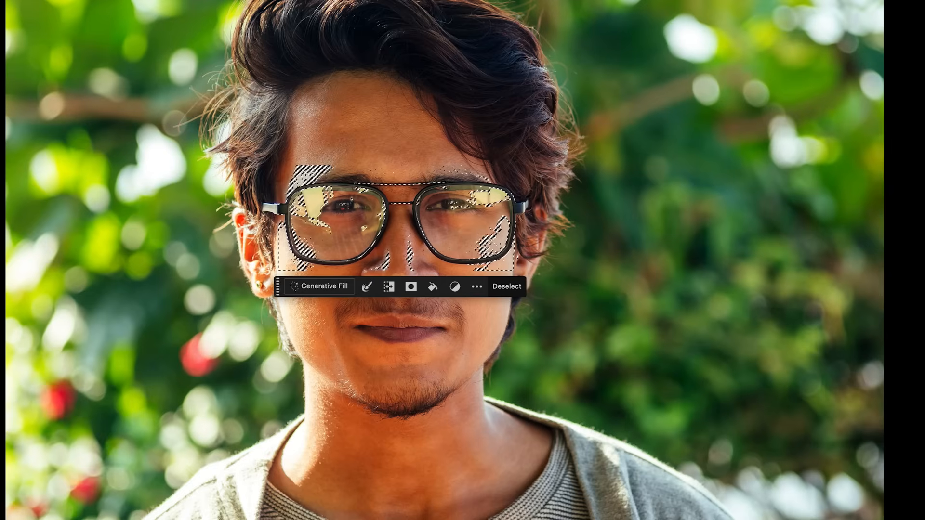
{"action": "key", "text": "l"}
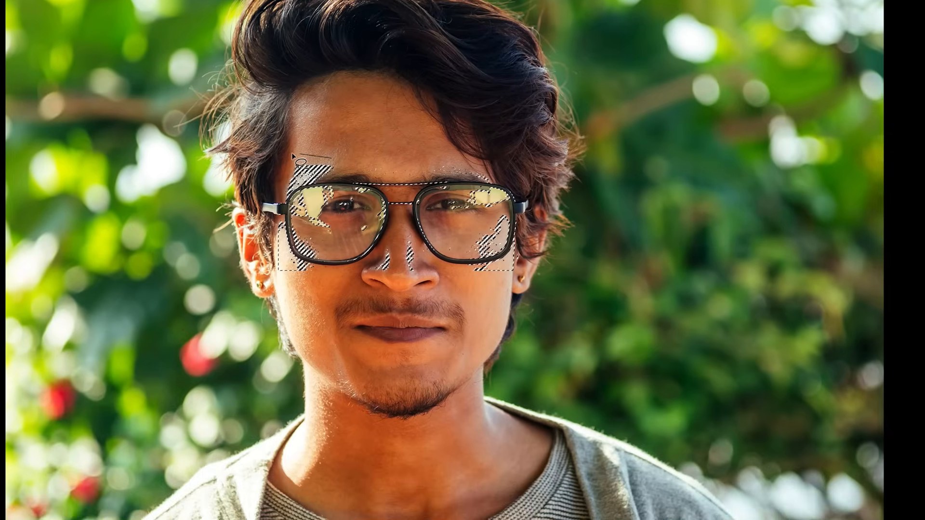
{"action": "mouse_move", "coordinate": [293, 155]}
{"action": "left_mouse_down"}
{"action": "mouse_move", "coordinate": [280, 178]}
{"action": "mouse_move", "coordinate": [285, 210]}
{"action": "left_mouse_up"}
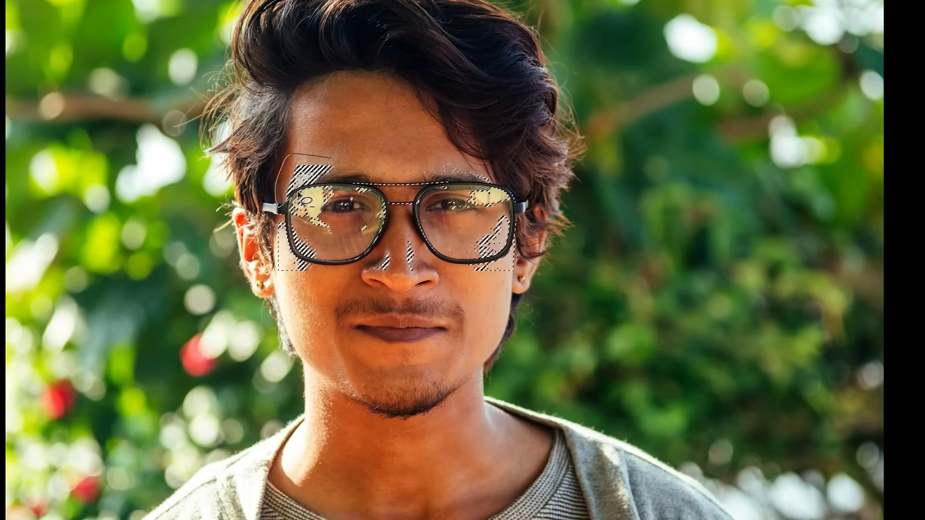
{"action": "left_click_drag", "start_coordinate": [337, 174], "coordinate": [338, 176]}
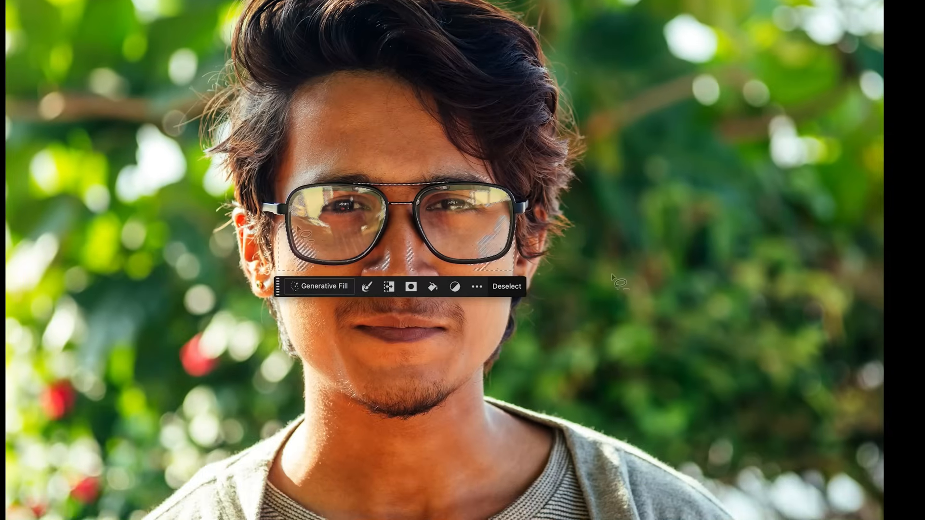
Run Generative Fill with an empty prompt on the selected lens glare and deselect the generated layer.
{"action": "left_click", "coordinate": [319, 286]}
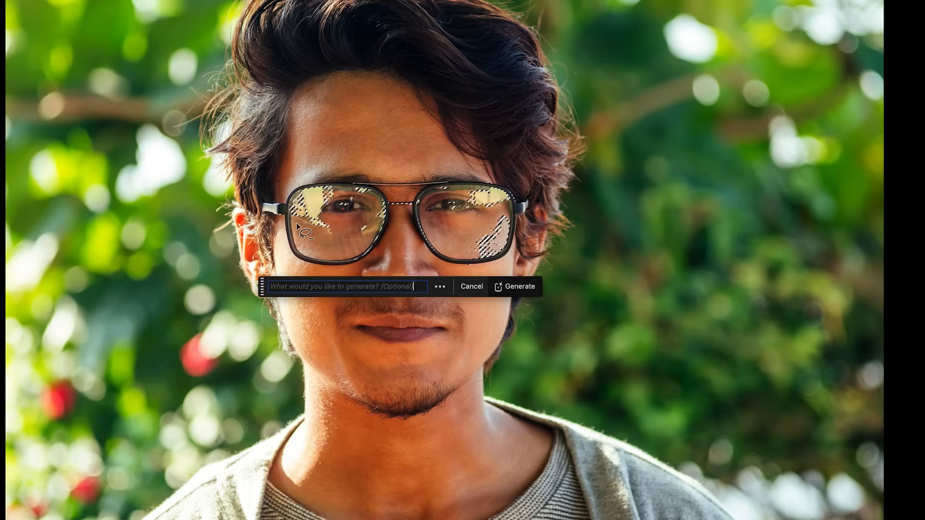
{"action": "left_click", "coordinate": [530, 288]}
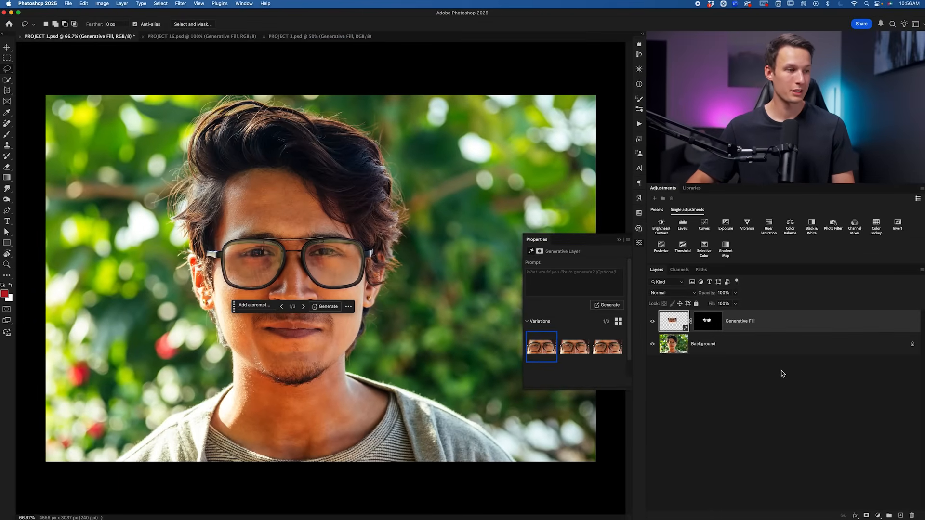
{"action": "left_click", "coordinate": [781, 371]}
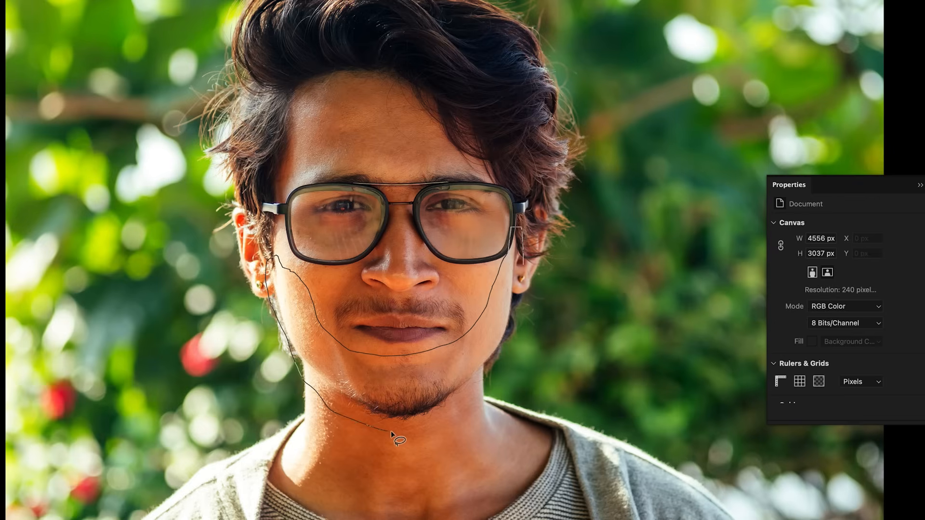
Lasso the man's jaw, chin and moustache area, generate a "beard" there and choose the third variation.
{"action": "mouse_move", "coordinate": [527, 304]}
{"action": "left_mouse_down"}
{"action": "mouse_move", "coordinate": [523, 267]}
{"action": "mouse_move", "coordinate": [418, 295]}
{"action": "mouse_move", "coordinate": [373, 293]}
{"action": "left_mouse_up"}
{"action": "mouse_move", "coordinate": [448, 366]}
{"action": "left_mouse_down"}
{"action": "mouse_move", "coordinate": [476, 349]}
{"action": "mouse_move", "coordinate": [479, 305]}
{"action": "left_mouse_up"}
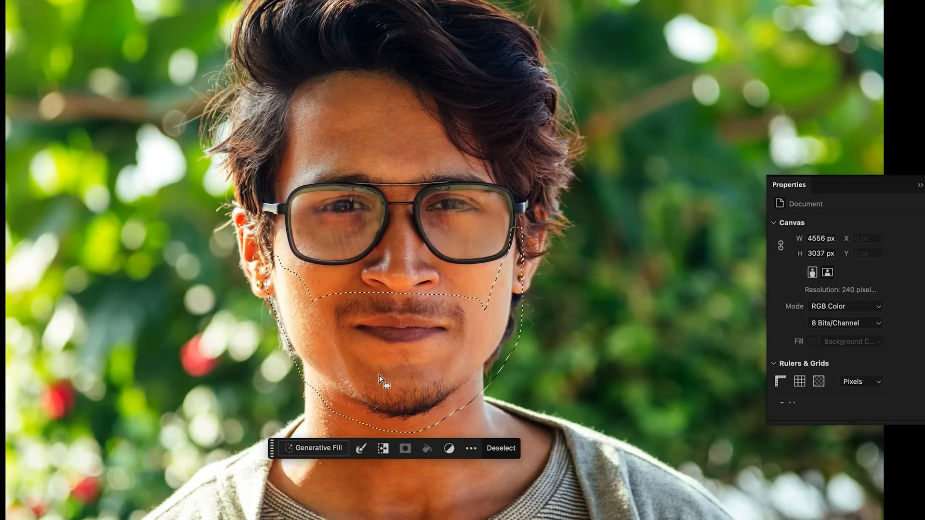
{"action": "left_click", "coordinate": [317, 447]}
{"action": "type", "text": "beard"}
{"action": "left_click", "coordinate": [514, 448]}
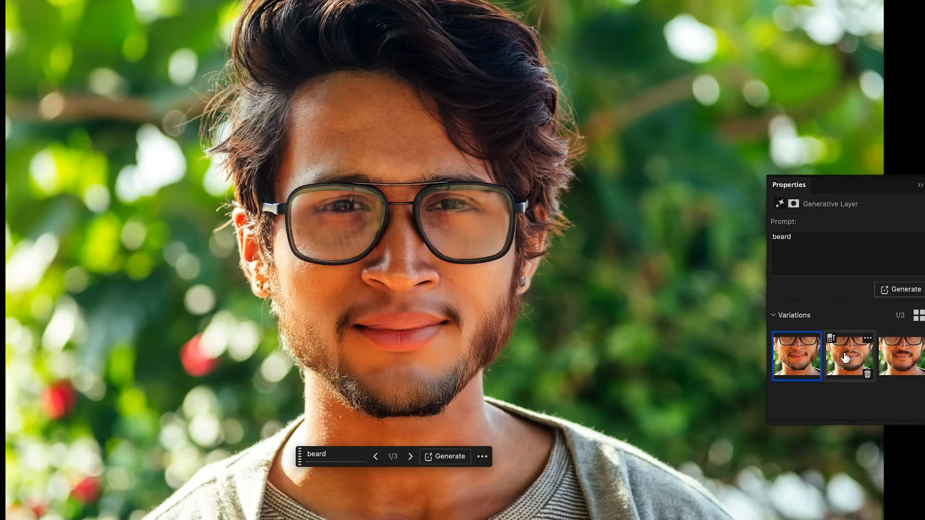
{"action": "left_click", "coordinate": [845, 357]}
{"action": "left_click", "coordinate": [902, 361]}
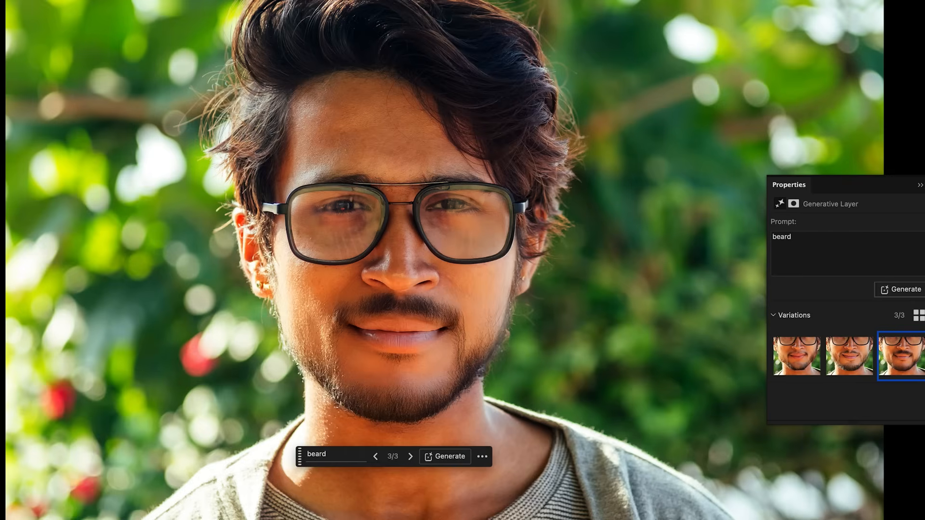
Paint black over the mouth on the beard layer's mask with a smaller brush to bring back the original lips.
{"action": "left_click", "coordinate": [627, 198]}
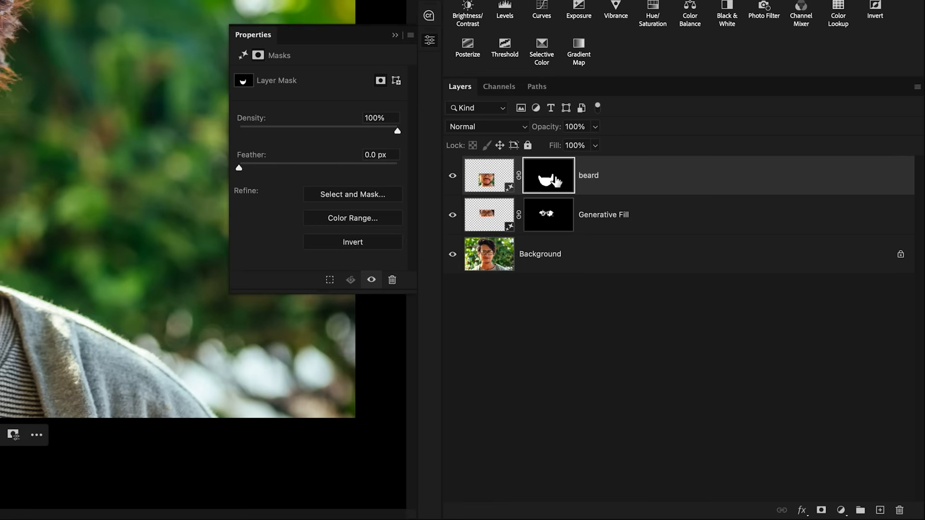
{"action": "key", "text": "b"}
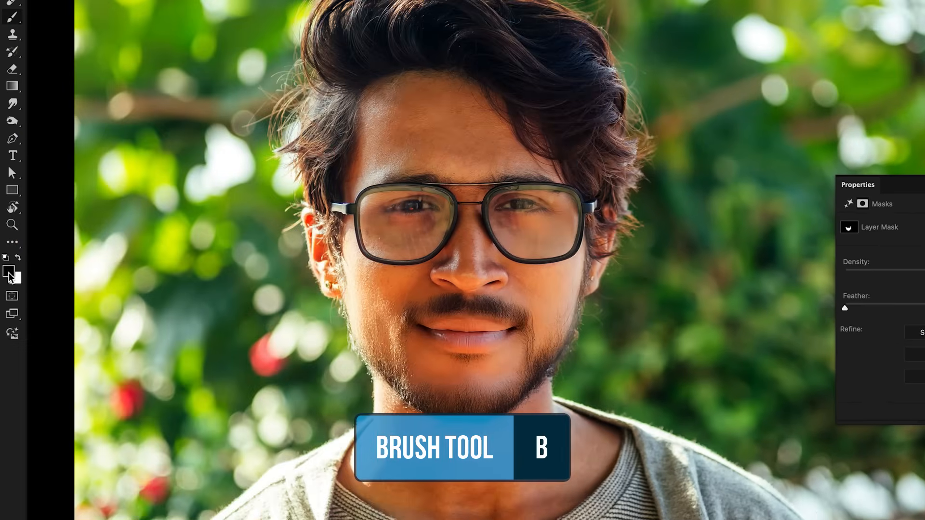
{"action": "key", "text": "["}
{"action": "key", "text": "["}
{"action": "key", "text": "["}
{"action": "mouse_move", "coordinate": [438, 334]}
{"action": "left_mouse_down"}
{"action": "mouse_move", "coordinate": [523, 338]}
{"action": "mouse_move", "coordinate": [433, 336]}
{"action": "left_mouse_up"}
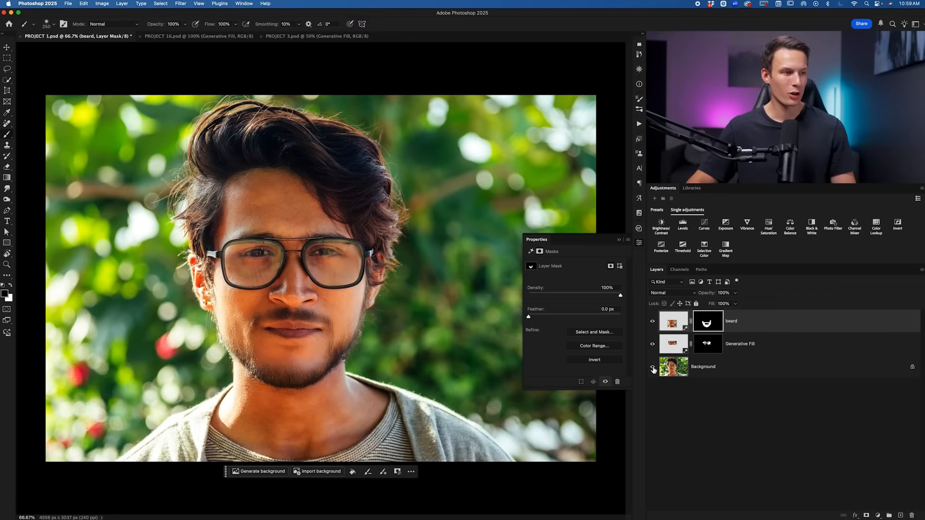
Compare the portrait before and after by toggling the visibility of all layers except the Background.
{"action": "left_click", "coordinate": [653, 369], "text": "alt"}
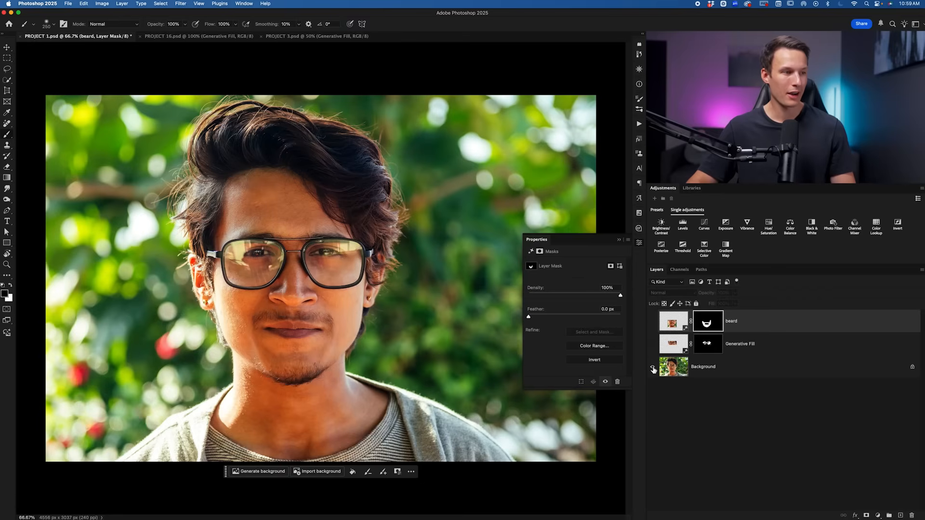
{"action": "left_click", "coordinate": [653, 368], "text": "alt"}
{"action": "left_click", "coordinate": [653, 369], "text": "alt"}
{"action": "left_click", "coordinate": [653, 368], "text": "alt"}
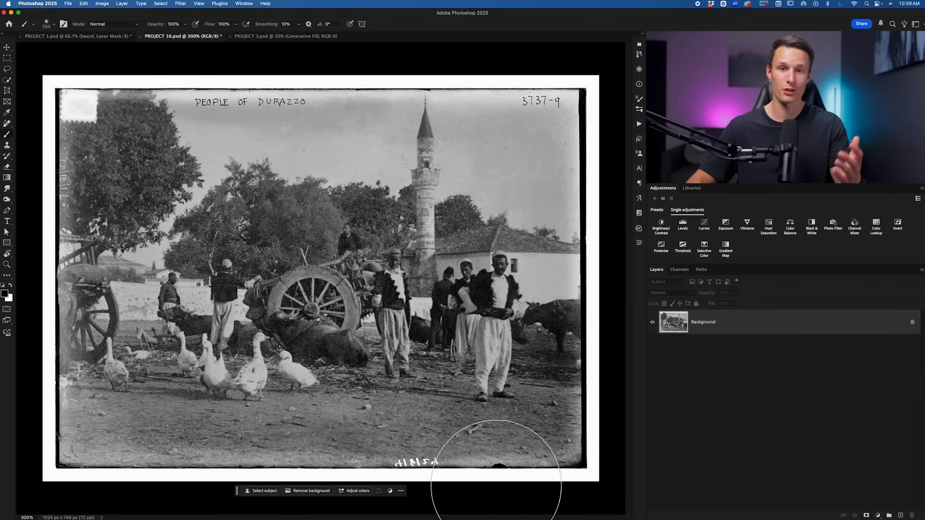
Select all four border strips of the old Durazzo photo and the white corner patch with added Rectangular Marquee selections.
{"action": "key", "text": "m"}
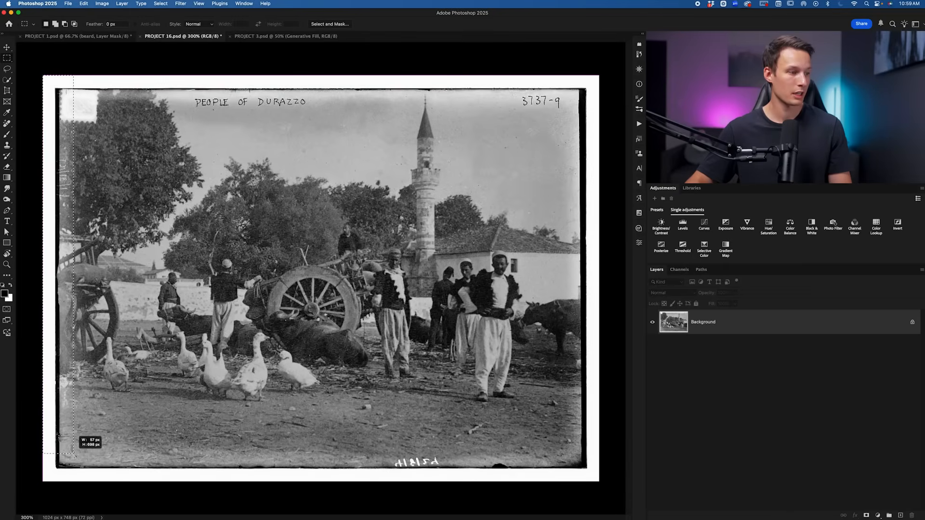
{"action": "left_click_drag", "start_coordinate": [73, 113], "coordinate": [119, 519]}
{"action": "left_click_drag", "start_coordinate": [68, 499], "coordinate": [69, 499]}
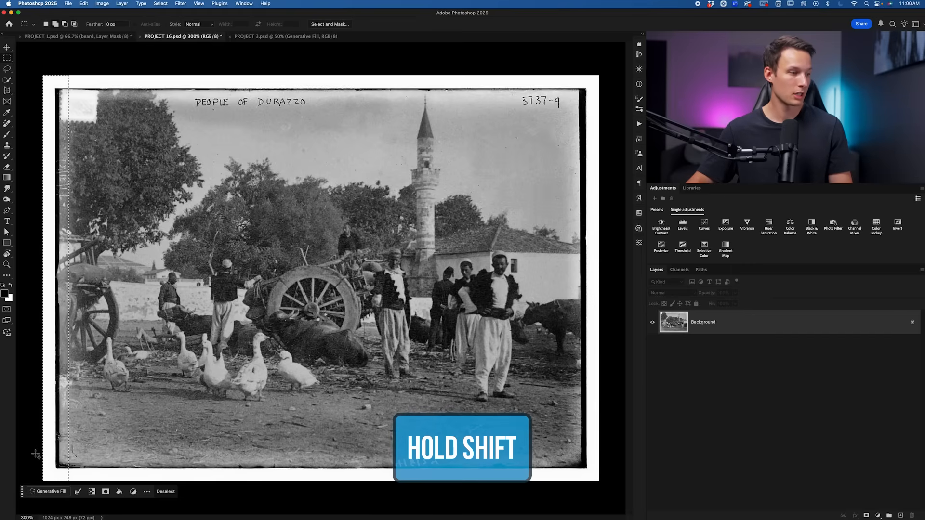
{"action": "left_click_drag", "start_coordinate": [36, 454], "coordinate": [606, 518]}
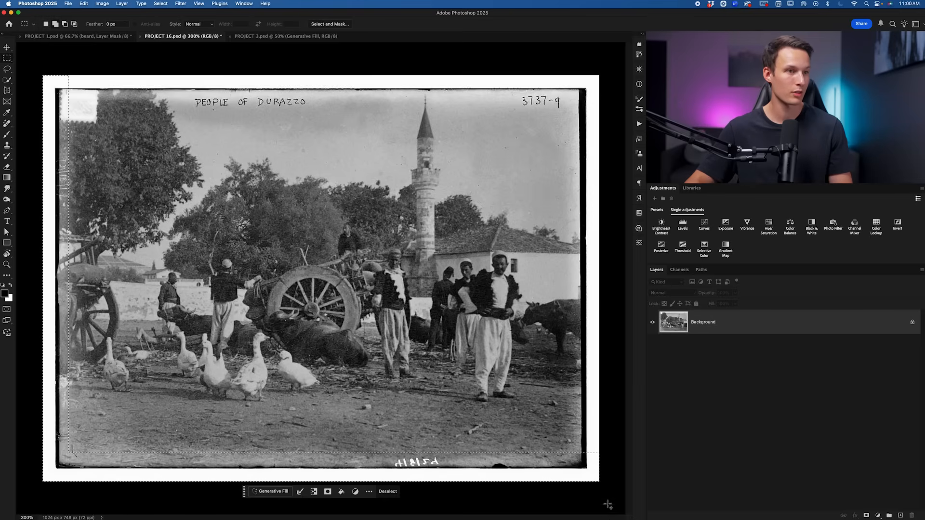
{"action": "left_click_drag", "start_coordinate": [556, 71], "coordinate": [604, 468]}
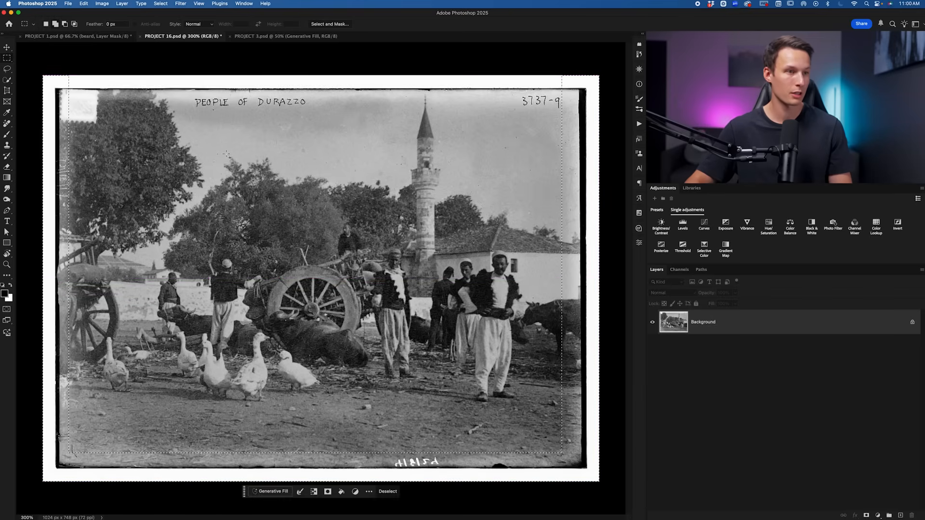
{"action": "left_click_drag", "start_coordinate": [41, 72], "coordinate": [627, 108]}
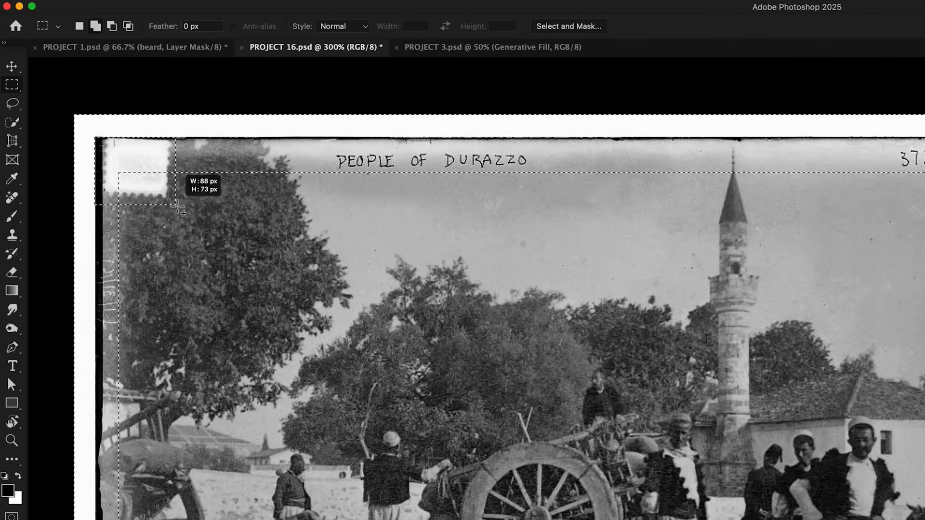
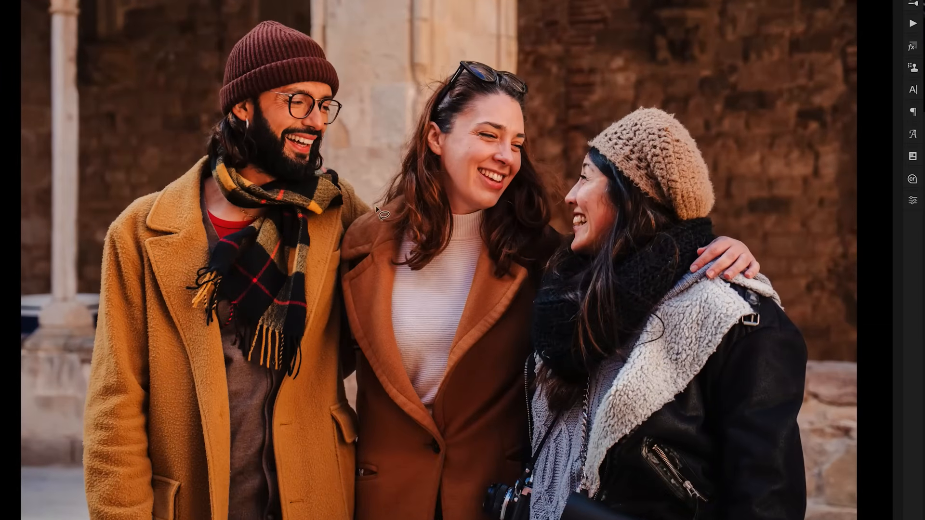
Lasso loosely around the bearded man in the mustard coat and run Generative Fill on the selection.
{"action": "mouse_move", "coordinate": [377, 208]}
{"action": "left_mouse_down"}
{"action": "mouse_move", "coordinate": [345, 170]}
{"action": "mouse_move", "coordinate": [334, 134]}
{"action": "mouse_move", "coordinate": [348, 100]}
{"action": "mouse_move", "coordinate": [332, 39]}
{"action": "mouse_move", "coordinate": [277, 15]}
{"action": "mouse_move", "coordinate": [238, 21]}
{"action": "mouse_move", "coordinate": [156, 160]}
{"action": "mouse_move", "coordinate": [103, 212]}
{"action": "mouse_move", "coordinate": [87, 270]}
{"action": "mouse_move", "coordinate": [72, 496]}
{"action": "mouse_move", "coordinate": [117, 519]}
{"action": "mouse_move", "coordinate": [321, 512]}
{"action": "mouse_move", "coordinate": [360, 497]}
{"action": "mouse_move", "coordinate": [371, 359]}
{"action": "mouse_move", "coordinate": [351, 209]}
{"action": "mouse_move", "coordinate": [360, 184]}
{"action": "left_mouse_up"}
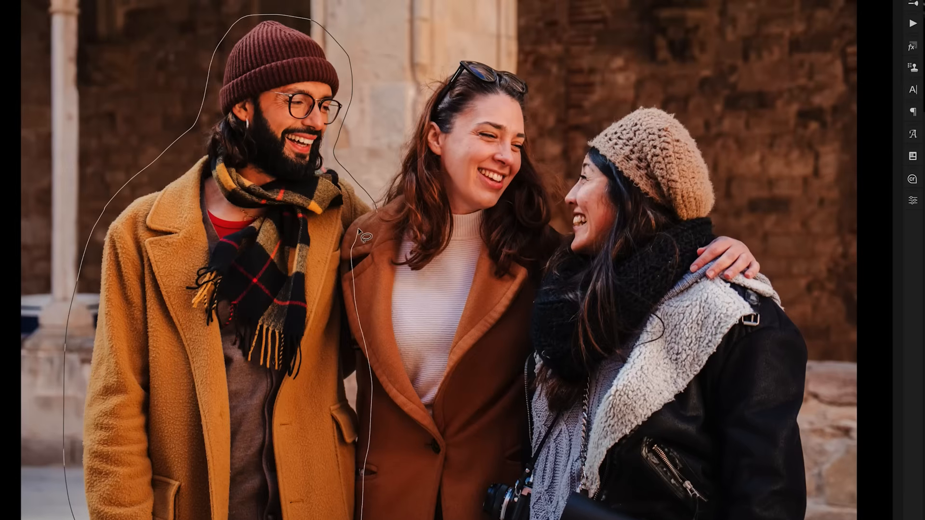
{"action": "left_click_drag", "start_coordinate": [359, 229], "coordinate": [377, 213]}
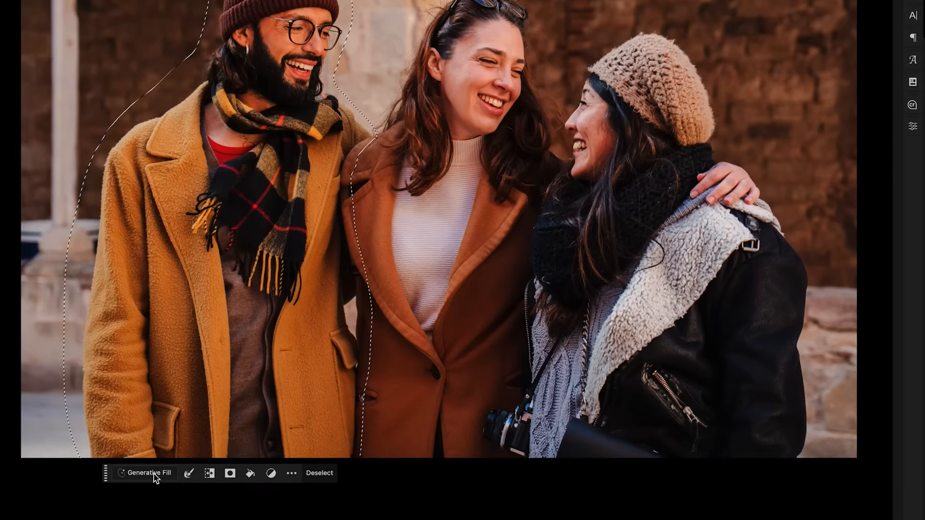
{"action": "left_click", "coordinate": [153, 507]}
{"action": "left_click", "coordinate": [345, 476]}
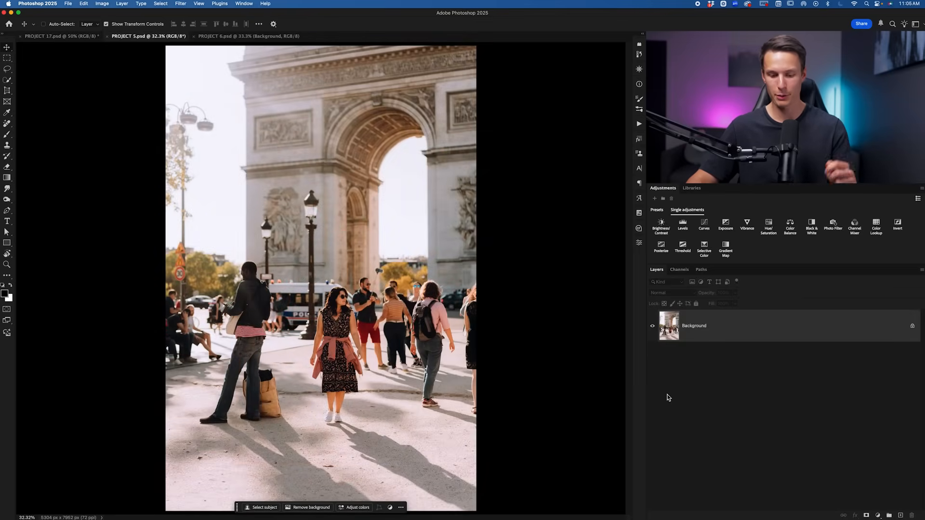
Activate the Remove Tool for the Arc de Triomphe photo and open its Find distractions options.
{"action": "key", "text": "j"}
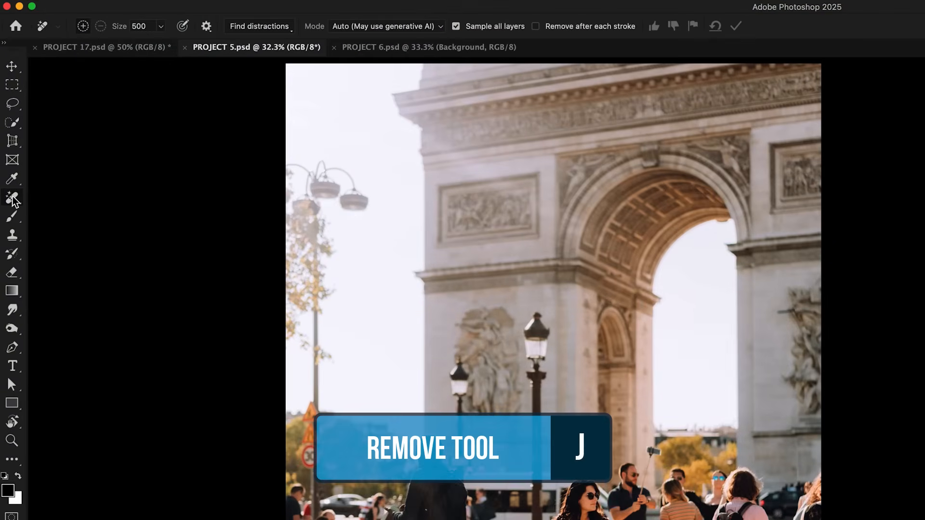
{"action": "right_click", "coordinate": [12, 199]}
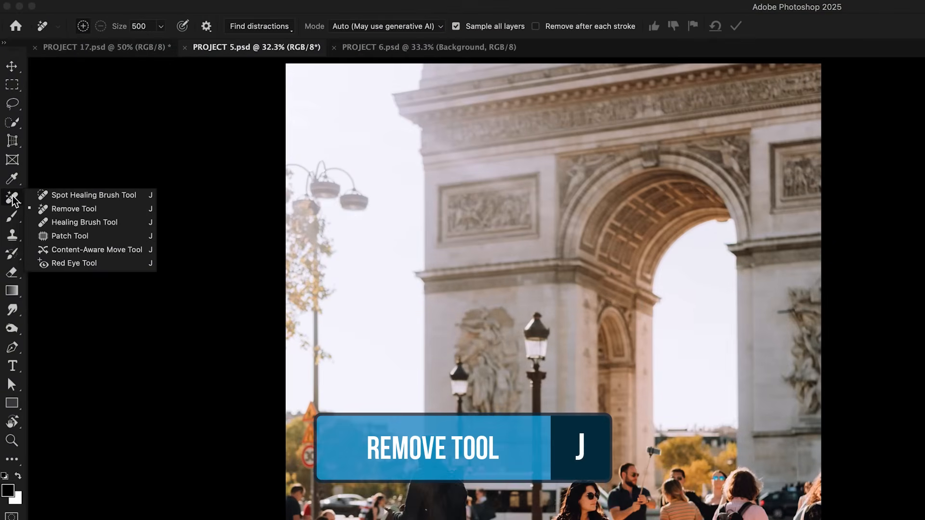
{"action": "left_click", "coordinate": [87, 213]}
{"action": "left_click", "coordinate": [266, 27]}
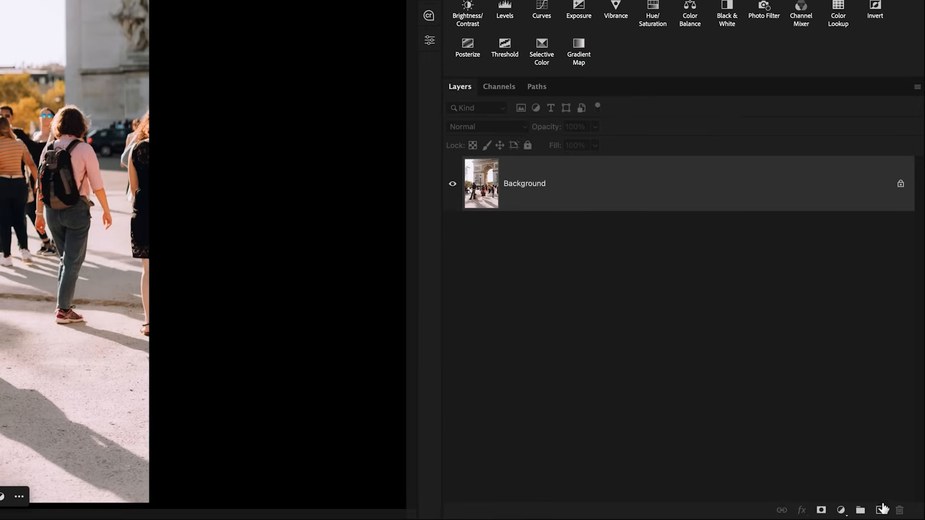
Add and rename a new layer and erase the bystanders around the woman in the black dress with the Remove Tool.
{"action": "left_click", "coordinate": [881, 510]}
{"action": "double_click", "coordinate": [517, 183]}
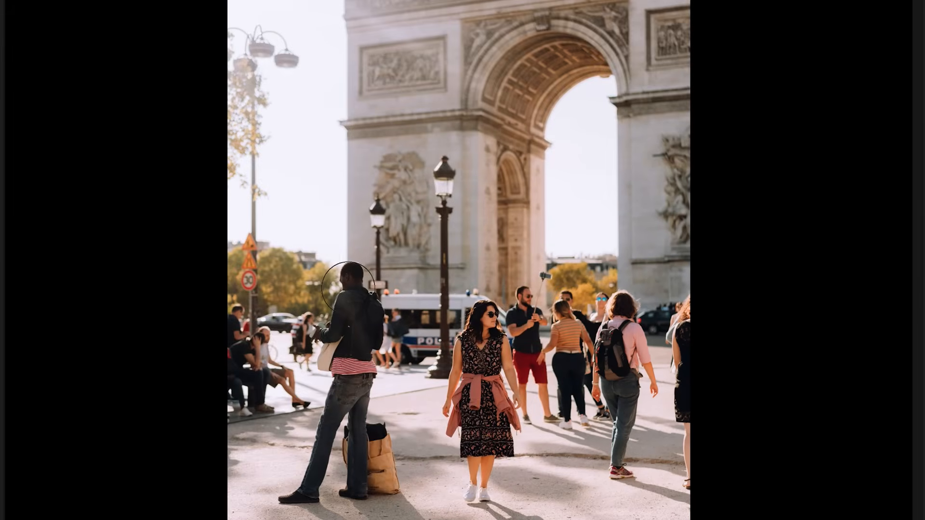
{"action": "mouse_move", "coordinate": [347, 279]}
{"action": "left_mouse_down"}
{"action": "mouse_move", "coordinate": [353, 316]}
{"action": "mouse_move", "coordinate": [337, 344]}
{"action": "mouse_move", "coordinate": [337, 442]}
{"action": "mouse_move", "coordinate": [315, 490]}
{"action": "mouse_move", "coordinate": [299, 500]}
{"action": "mouse_move", "coordinate": [406, 518]}
{"action": "mouse_move", "coordinate": [381, 483]}
{"action": "mouse_move", "coordinate": [378, 435]}
{"action": "mouse_move", "coordinate": [363, 504]}
{"action": "mouse_move", "coordinate": [354, 496]}
{"action": "mouse_move", "coordinate": [368, 326]}
{"action": "mouse_move", "coordinate": [350, 293]}
{"action": "left_mouse_up"}
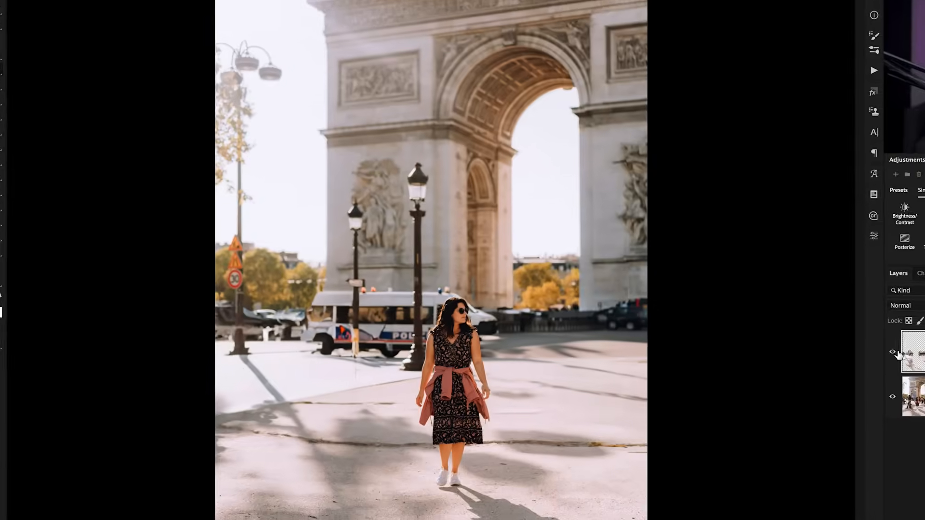
Compare the Arc de Triomphe photo with and without the Removal layer.
{"action": "left_click", "coordinate": [653, 326]}
{"action": "left_click", "coordinate": [653, 326]}
{"action": "left_click", "coordinate": [654, 327]}
{"action": "left_click", "coordinate": [653, 326]}
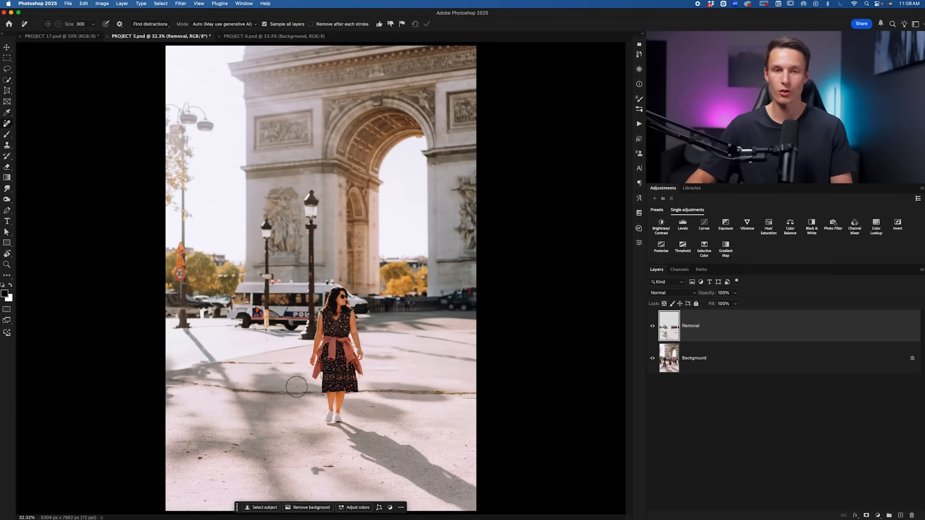
{"action": "left_click", "coordinate": [653, 326]}
{"action": "left_click", "coordinate": [653, 326]}
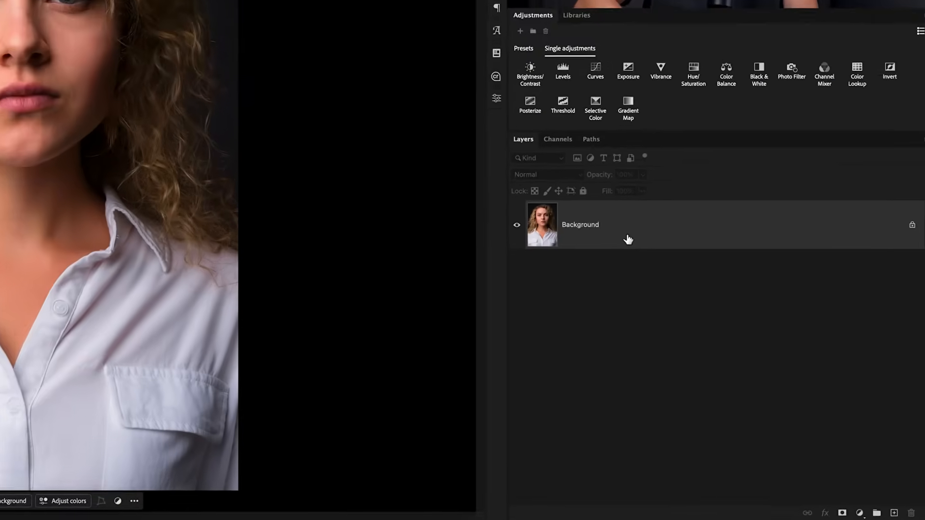
Duplicate the curly-haired woman's portrait layer and enable the Skin Smoothing neural filter with Blur set to 25.
{"action": "key", "text": "ctrl+j"}
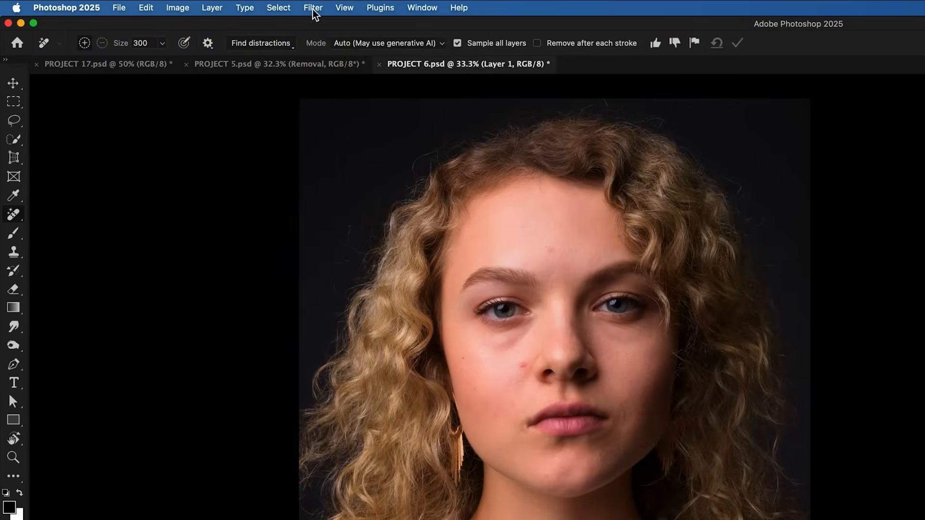
{"action": "left_click", "coordinate": [313, 8]}
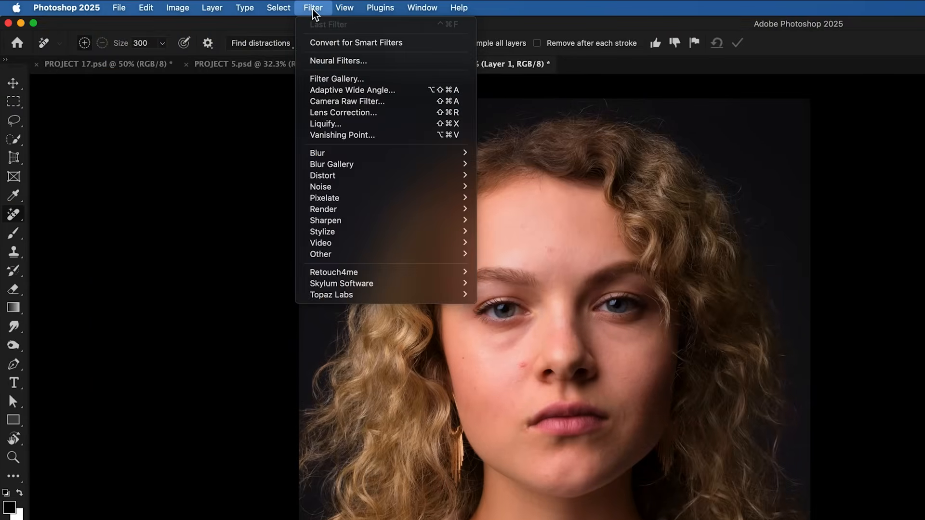
{"action": "left_click", "coordinate": [325, 61]}
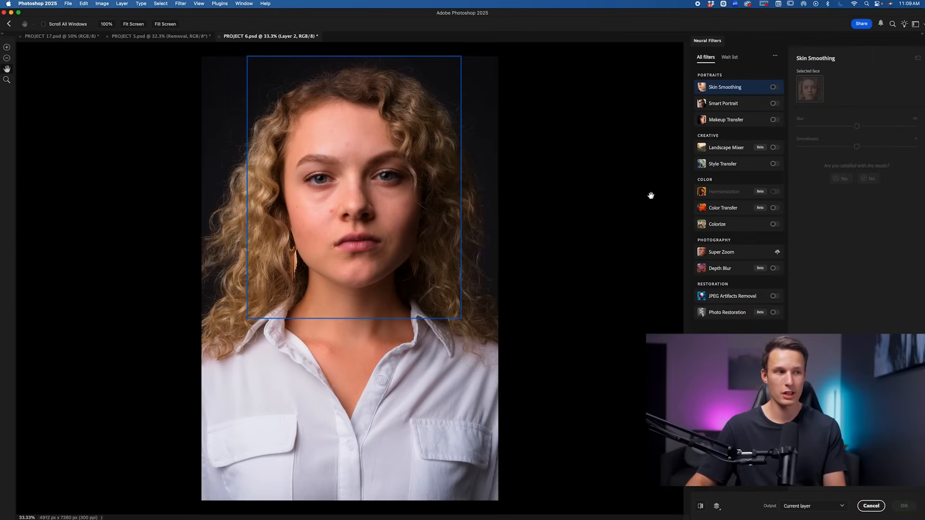
{"action": "left_click", "coordinate": [773, 87]}
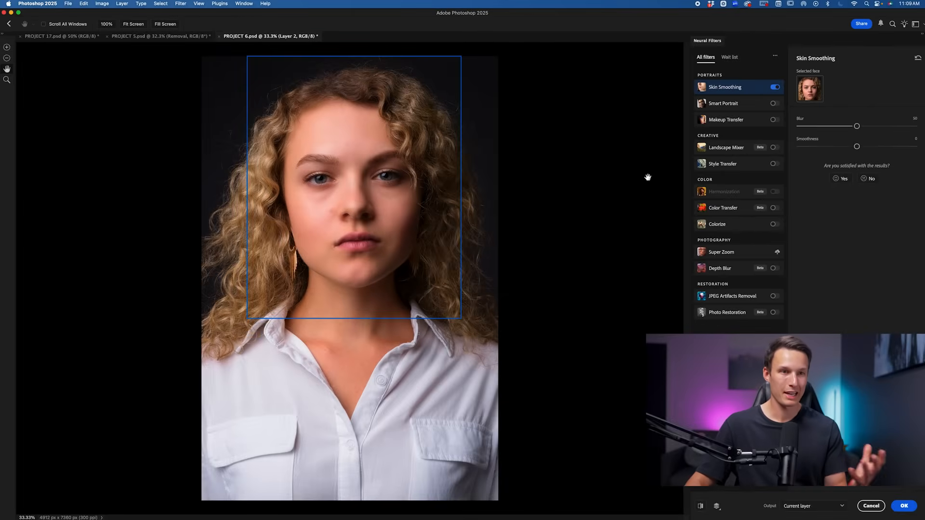
{"action": "left_click_drag", "start_coordinate": [839, 128], "coordinate": [828, 128]}
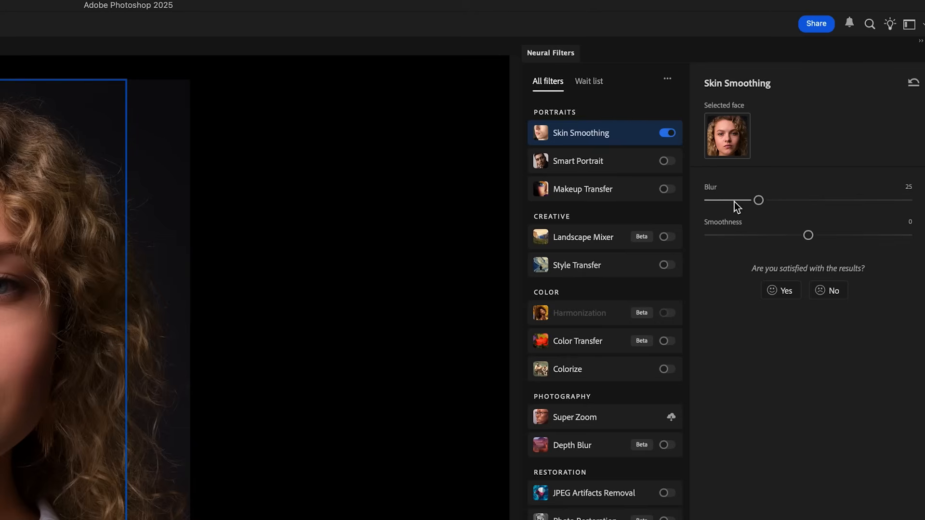
Enable the Smart Portrait neural filter, reset Happiness to 0 and raise Facial age to its maximum, opening the output choices.
{"action": "left_click", "coordinate": [667, 162]}
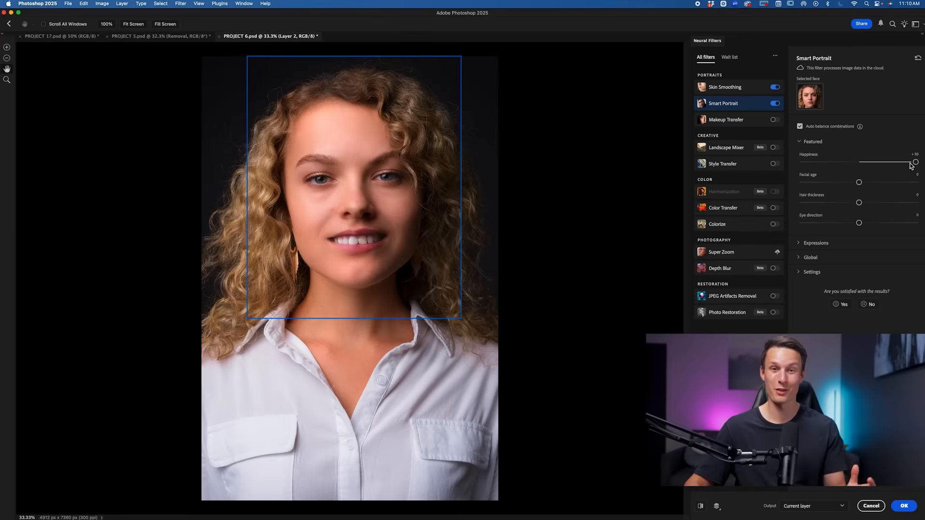
{"action": "left_click_drag", "start_coordinate": [914, 163], "coordinate": [859, 163]}
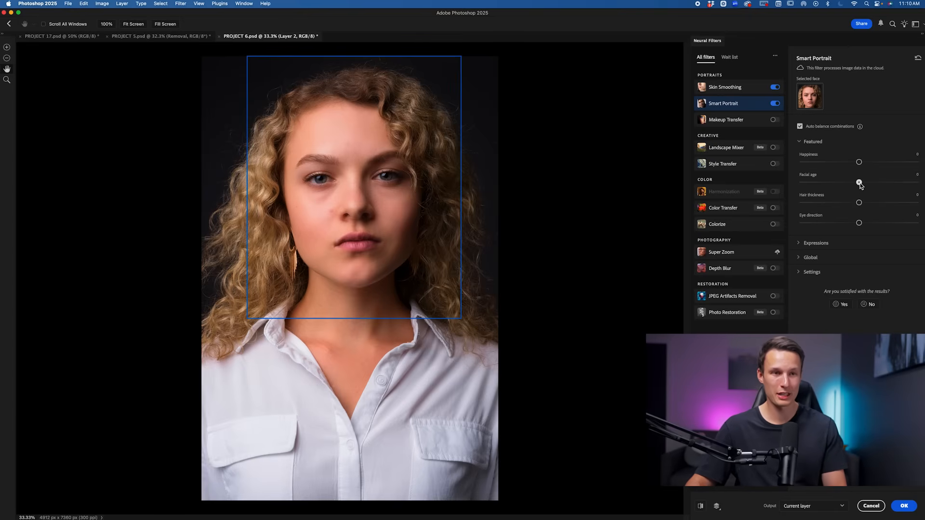
{"action": "left_click_drag", "start_coordinate": [860, 183], "coordinate": [916, 183]}
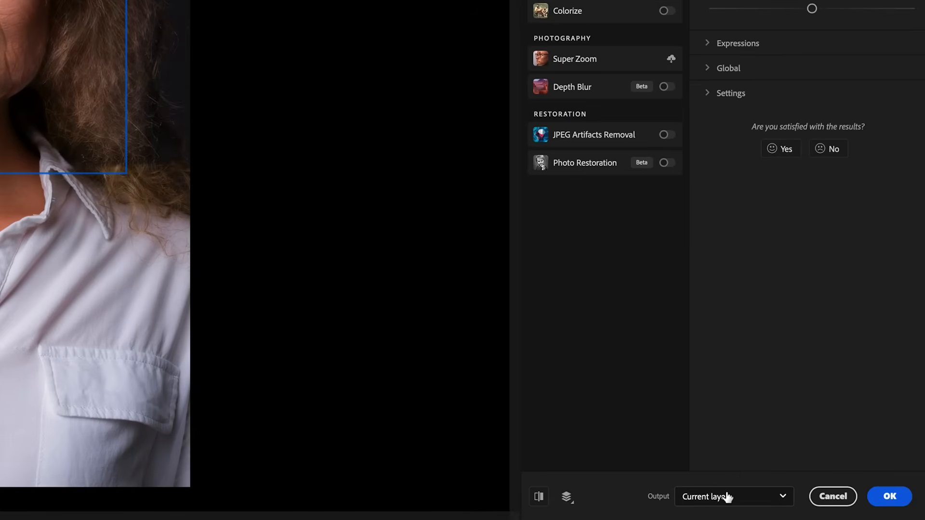
{"action": "left_click", "coordinate": [727, 496]}
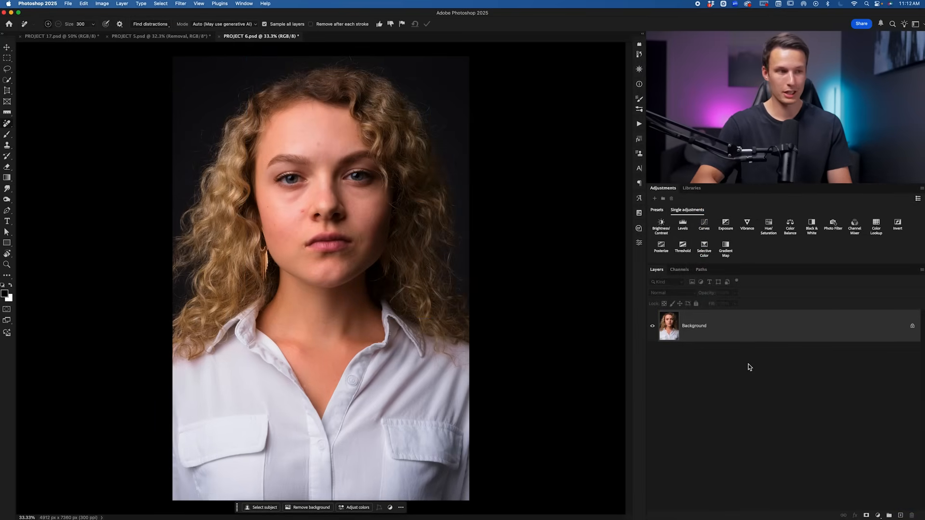
Lasso around the woman's lips, run Generative Fill with the prompt "red lipstick" and choose the third variation.
{"action": "key", "text": "super+equal"}
{"action": "key", "text": "l"}
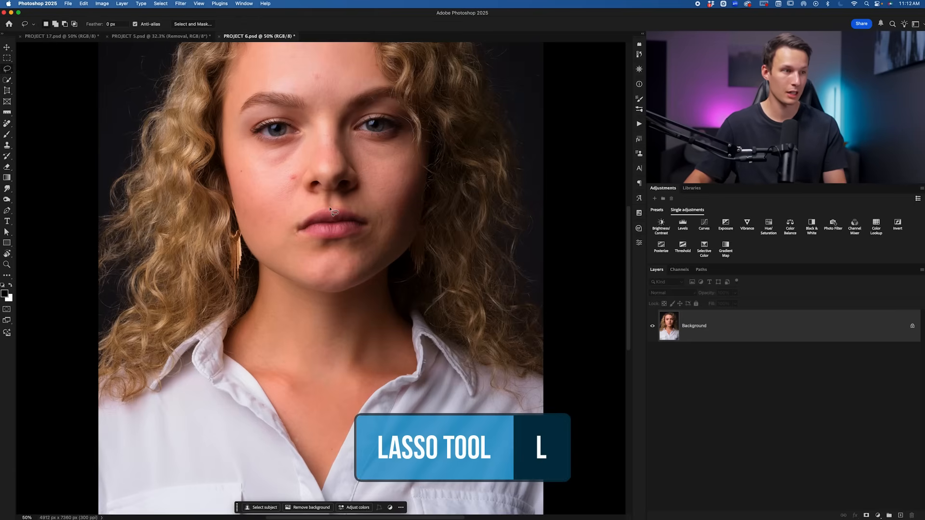
{"action": "left_click_drag", "start_coordinate": [331, 208], "coordinate": [315, 211]}
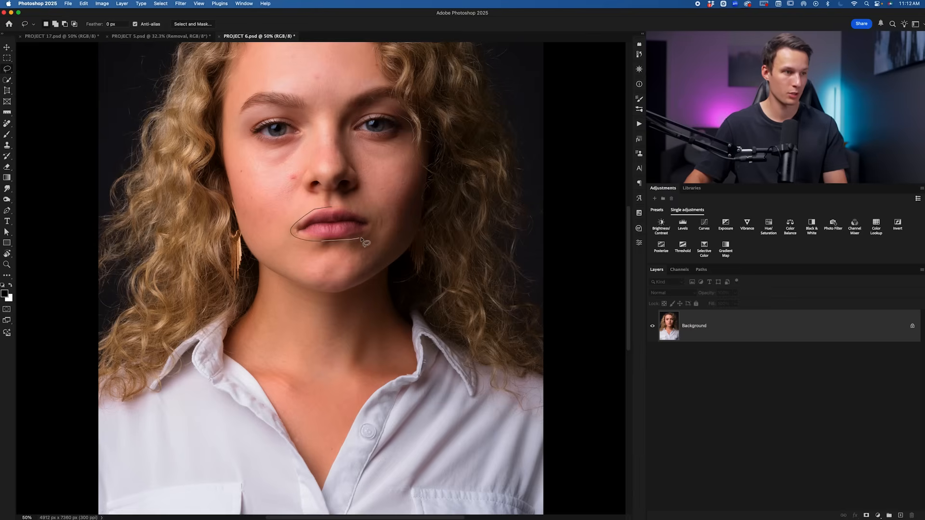
{"action": "left_click_drag", "start_coordinate": [373, 224], "coordinate": [372, 224]}
{"action": "left_click", "coordinate": [273, 252]}
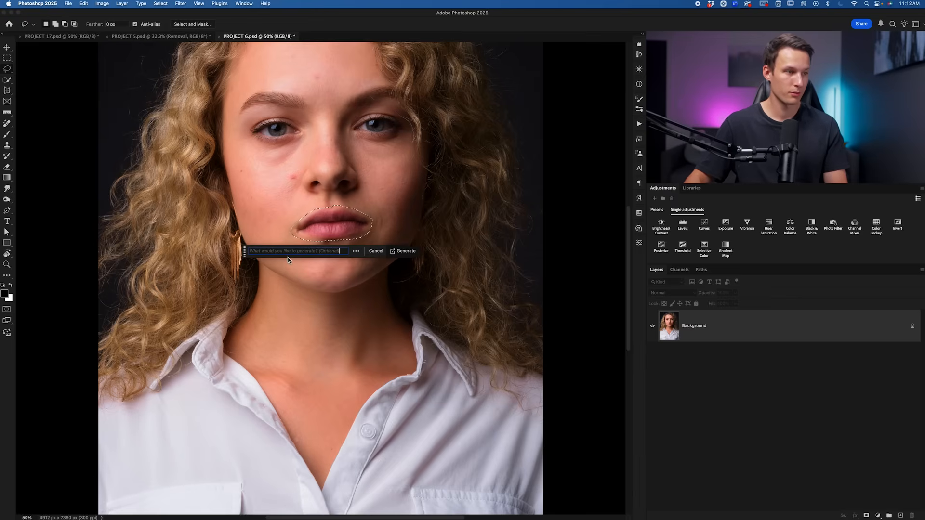
{"action": "type", "text": "red lipstick"}
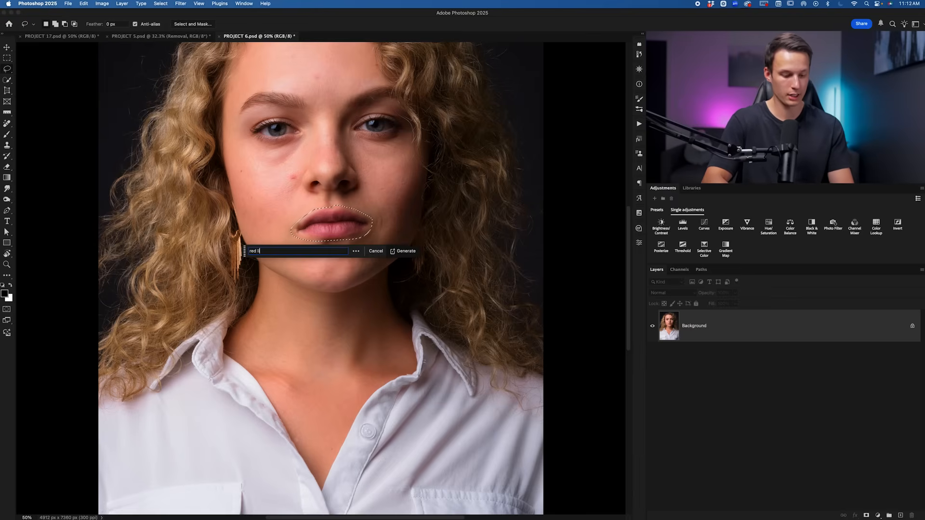
{"action": "left_click", "coordinate": [598, 347]}
{"action": "left_click", "coordinate": [654, 327]}
{"action": "left_click", "coordinate": [653, 327]}
{"action": "left_click", "coordinate": [653, 327]}
{"action": "left_click", "coordinate": [653, 327]}
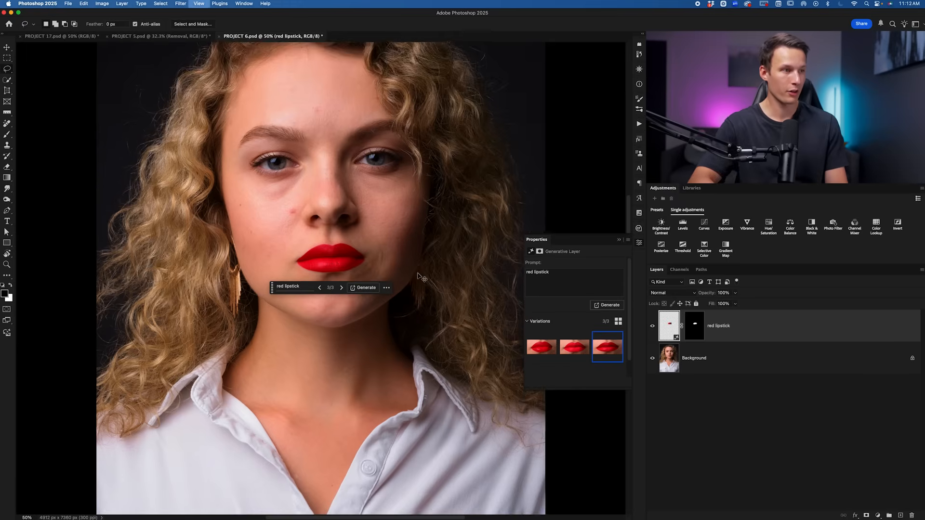
Lasso both upper eyelids as one selection and add lashes using Generative Fill with the prompt "eyelashes", third variation.
{"action": "key", "text": "super+equal"}
{"action": "scroll", "coordinate": [301, 217], "scroll_direction": "up", "scroll_amount": 3}
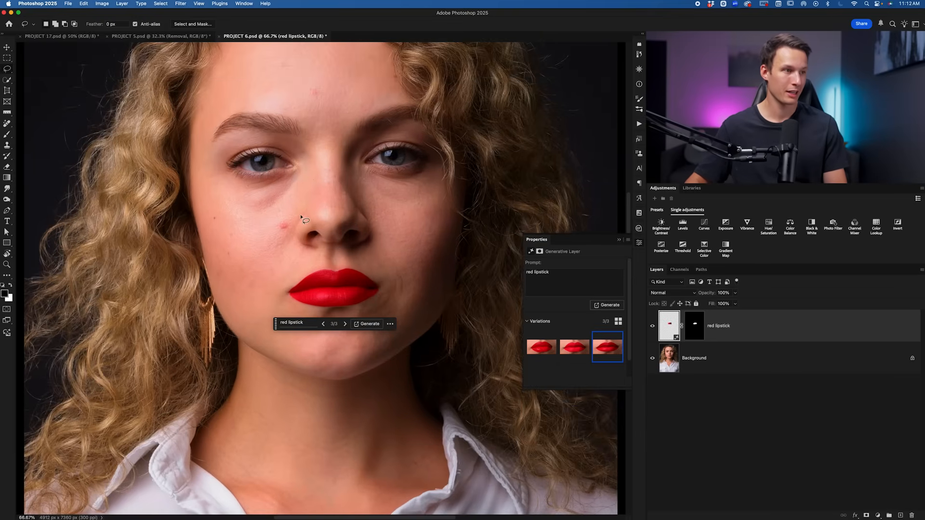
{"action": "mouse_move", "coordinate": [280, 153]}
{"action": "left_mouse_down"}
{"action": "mouse_move", "coordinate": [265, 146]}
{"action": "mouse_move", "coordinate": [227, 170]}
{"action": "mouse_move", "coordinate": [239, 169]}
{"action": "left_mouse_up"}
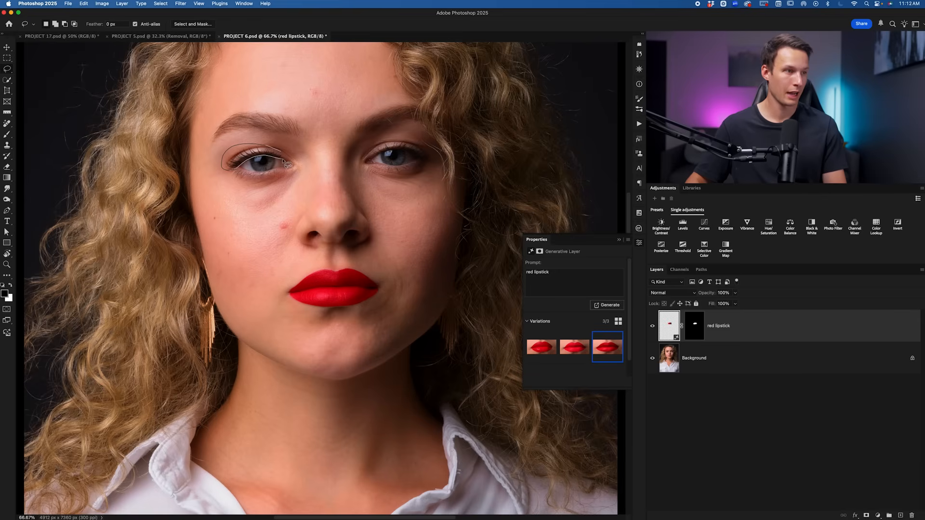
{"action": "left_click_drag", "start_coordinate": [285, 154], "coordinate": [286, 155]}
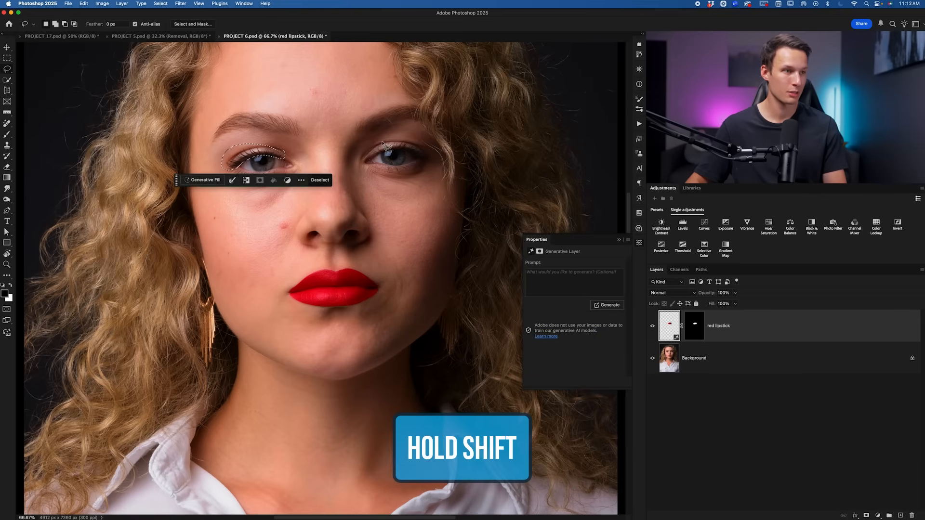
{"action": "mouse_move", "coordinate": [383, 144]}
{"action": "left_mouse_down"}
{"action": "mouse_move", "coordinate": [377, 159]}
{"action": "mouse_move", "coordinate": [413, 157]}
{"action": "left_mouse_up"}
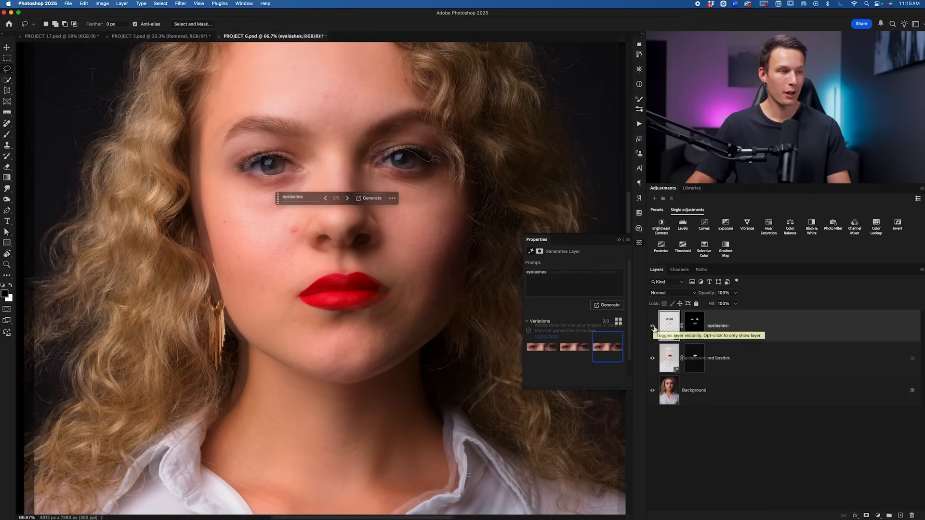
{"action": "left_click", "coordinate": [653, 326]}
{"action": "left_click", "coordinate": [653, 326]}
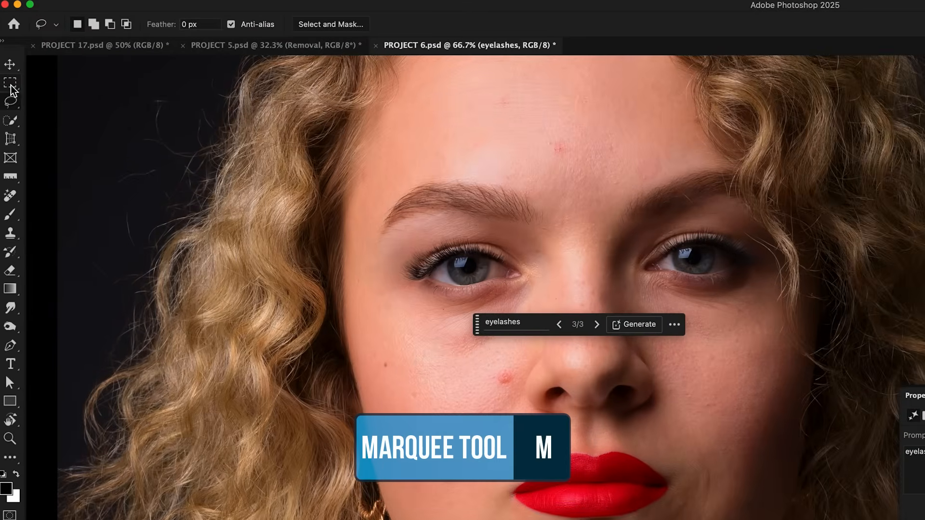
Select both irises with the Rectangular Marquee, run Generative Fill with the prompt "green eyes" and choose the second variation.
{"action": "left_click", "coordinate": [10, 73]}
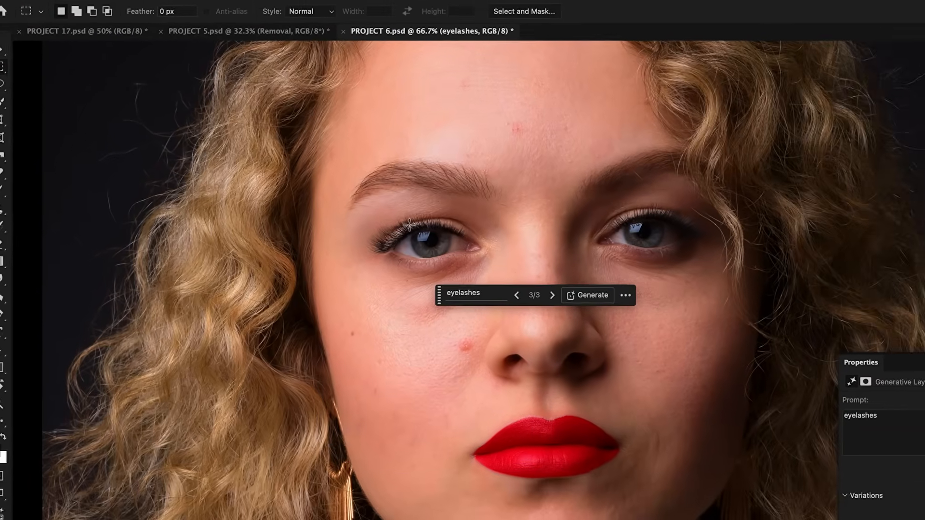
{"action": "left_click_drag", "start_coordinate": [445, 251], "coordinate": [494, 287]}
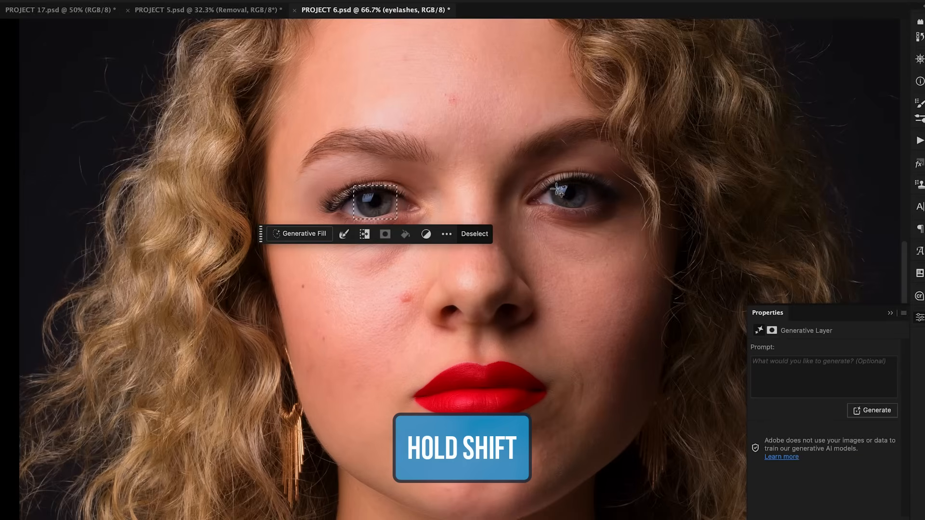
{"action": "left_click_drag", "start_coordinate": [548, 182], "coordinate": [591, 212]}
{"action": "key", "text": "space"}
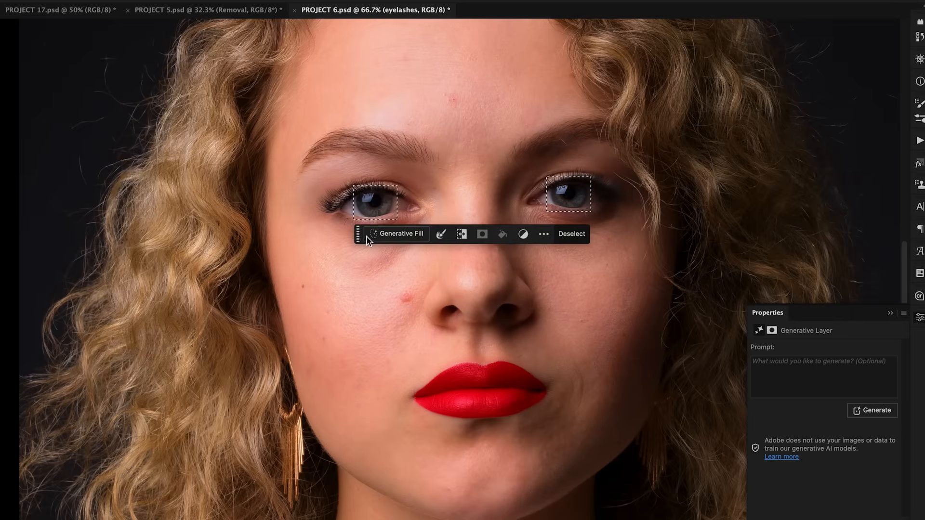
{"action": "left_click", "coordinate": [390, 234]}
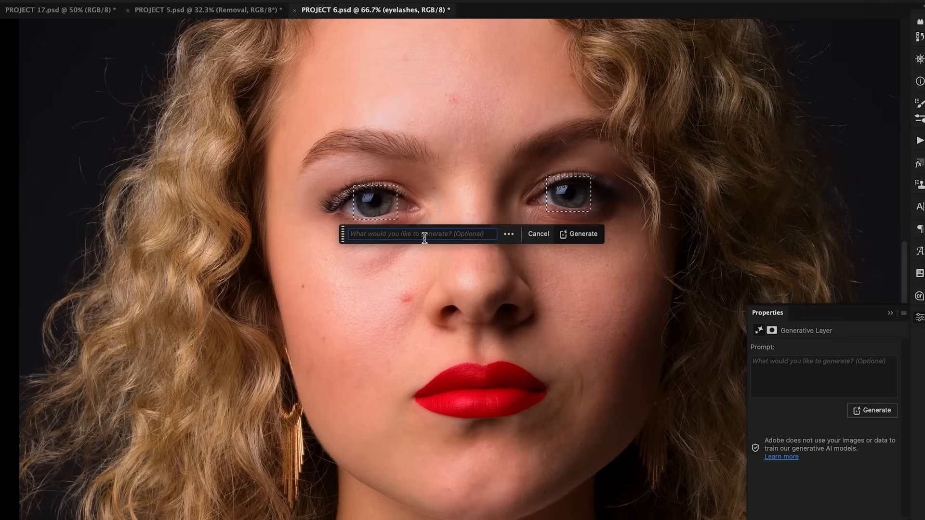
{"action": "type", "text": "green eyes"}
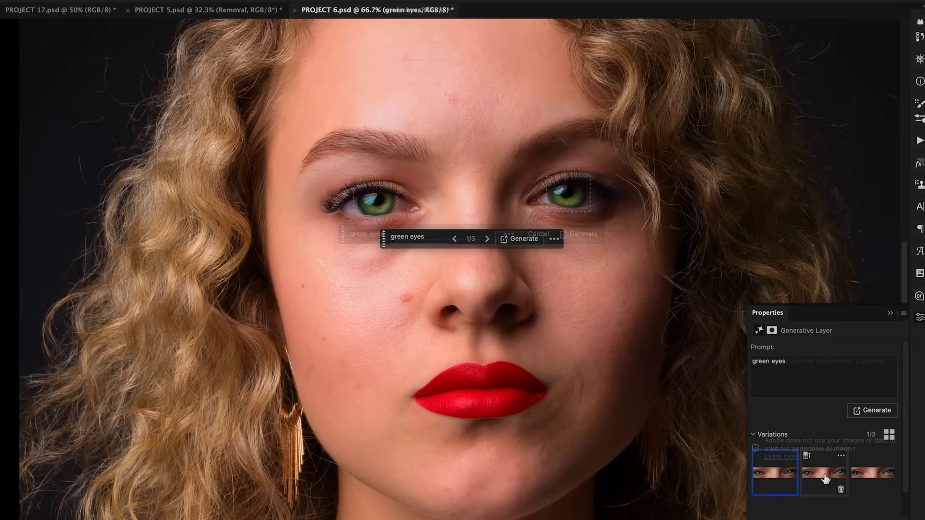
{"action": "left_click", "coordinate": [825, 474]}
{"action": "left_click", "coordinate": [876, 482]}
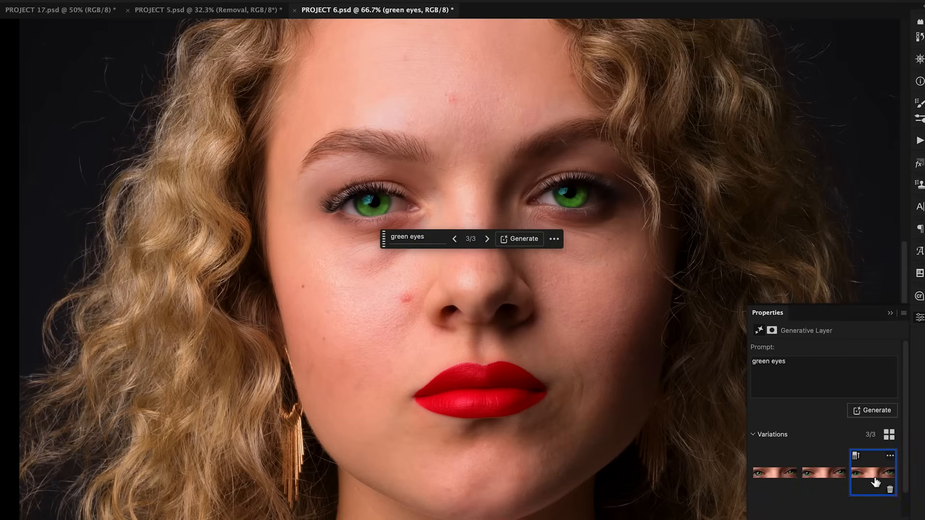
{"action": "left_click", "coordinate": [821, 479]}
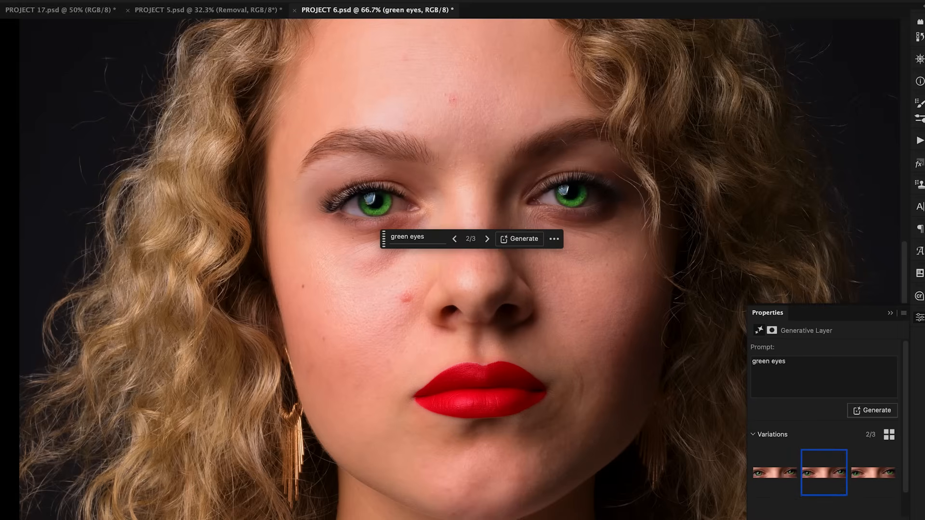
Compare the portrait with and without the green eyes layer and delete that layer.
{"action": "key", "text": "super+comma"}
{"action": "key", "text": "super+comma"}
{"action": "key", "text": "super+comma"}
{"action": "key", "text": "super+comma"}
{"action": "key", "text": "super+comma"}
{"action": "key", "text": "super+comma"}
{"action": "key", "text": "super+0"}
{"action": "key", "text": "super+equal"}
{"action": "key", "text": "super+equal"}
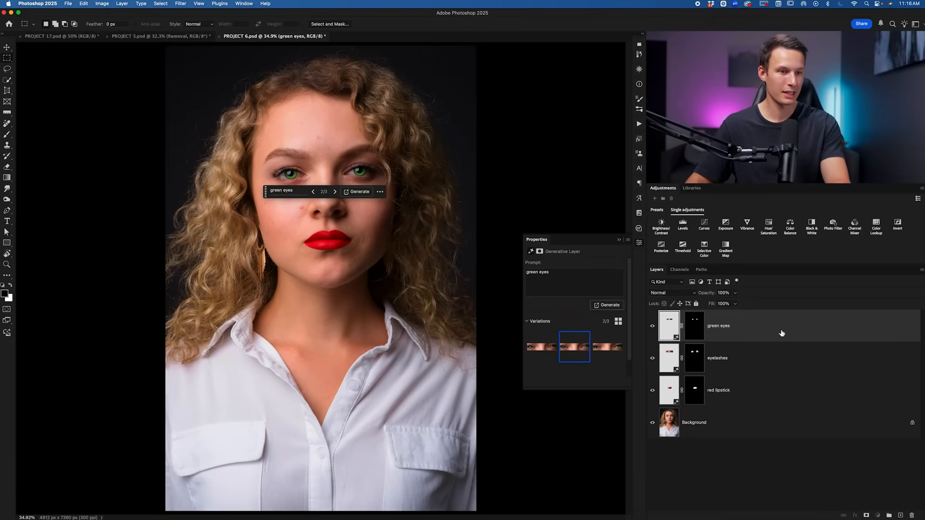
{"action": "key", "text": "BackSpace"}
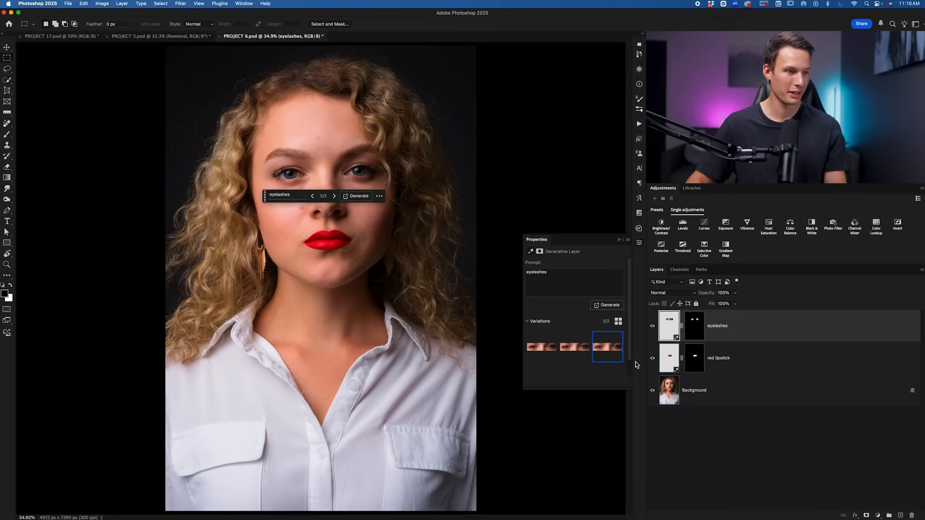
Lasso around the white shirt and collar along the neckline and run Generative Fill with the prompt "black button up shirt".
{"action": "key", "text": "l"}
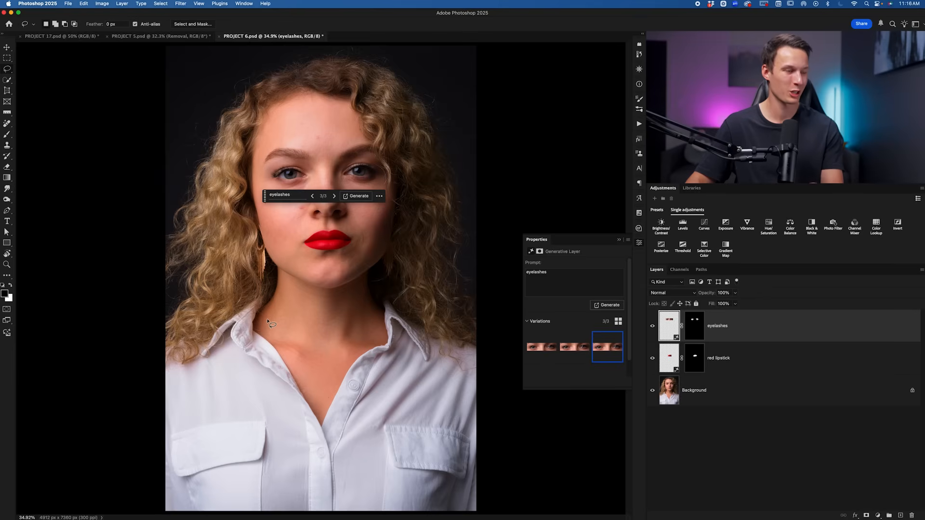
{"action": "mouse_move", "coordinate": [256, 328]}
{"action": "left_mouse_down"}
{"action": "mouse_move", "coordinate": [267, 292]}
{"action": "mouse_move", "coordinate": [201, 325]}
{"action": "left_mouse_up"}
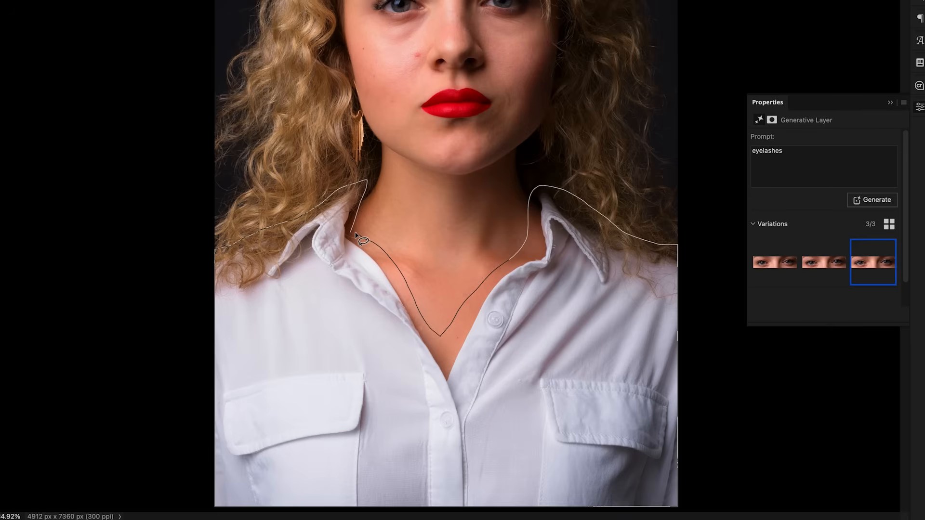
{"action": "left_click_drag", "start_coordinate": [355, 234], "coordinate": [354, 234]}
{"action": "left_click", "coordinate": [377, 164]}
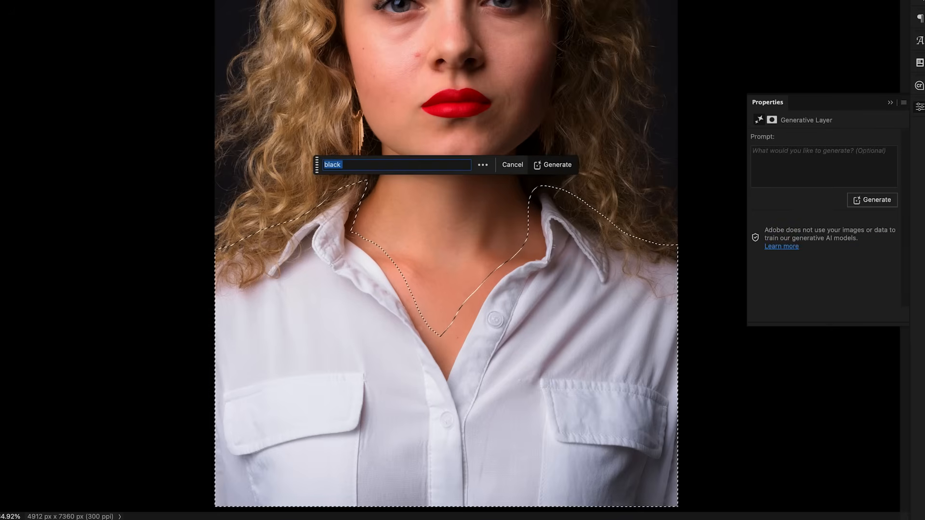
{"action": "type", "text": "black button up shirt"}
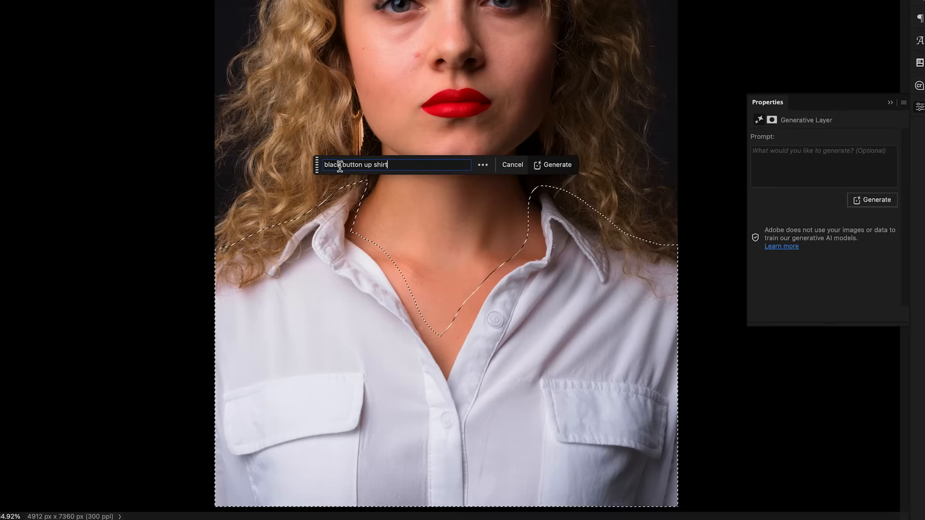
{"action": "left_click", "coordinate": [551, 165]}
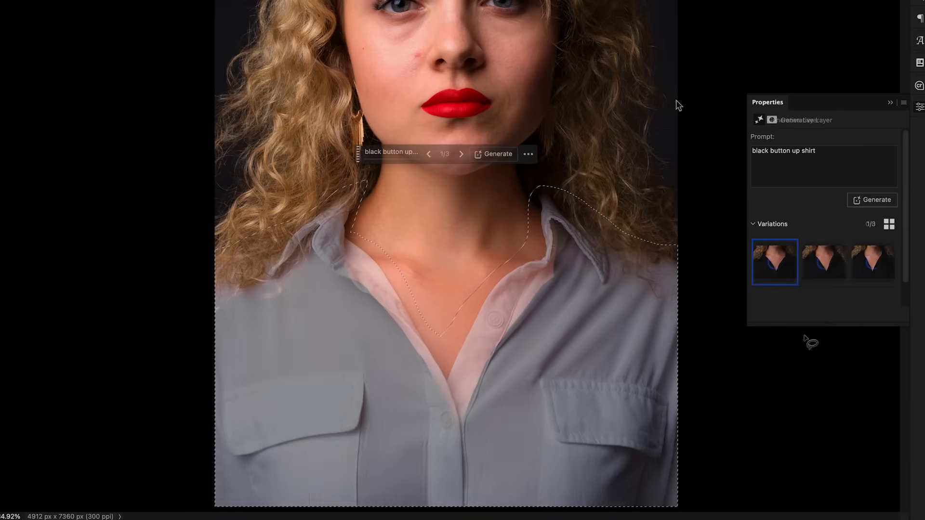
Review the generated black button up shirt variations and choose the third one.
{"action": "left_click", "coordinate": [824, 262]}
{"action": "left_click", "coordinate": [875, 264]}
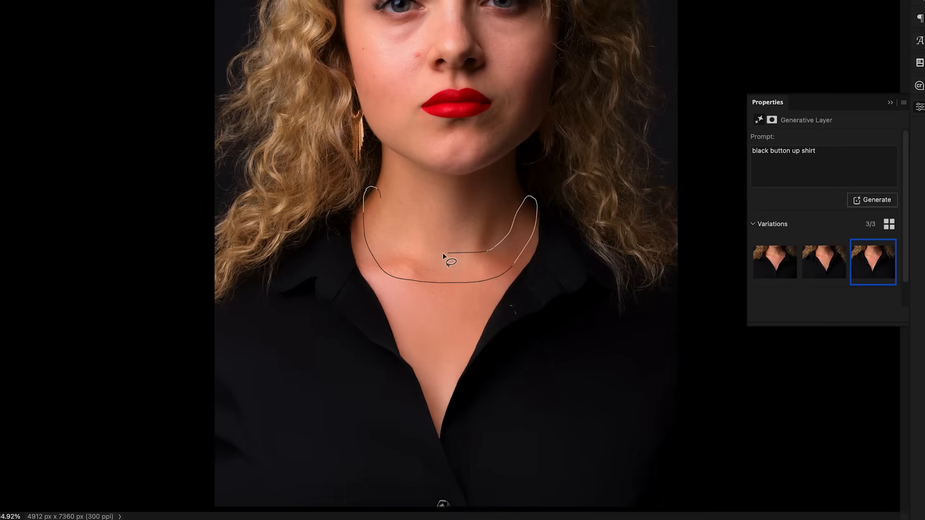
Lasso a curved band around the base of the neck, run Generative Fill with the prompt "gold necklace" and choose the third variation.
{"action": "left_click_drag", "start_coordinate": [384, 207], "coordinate": [383, 204]}
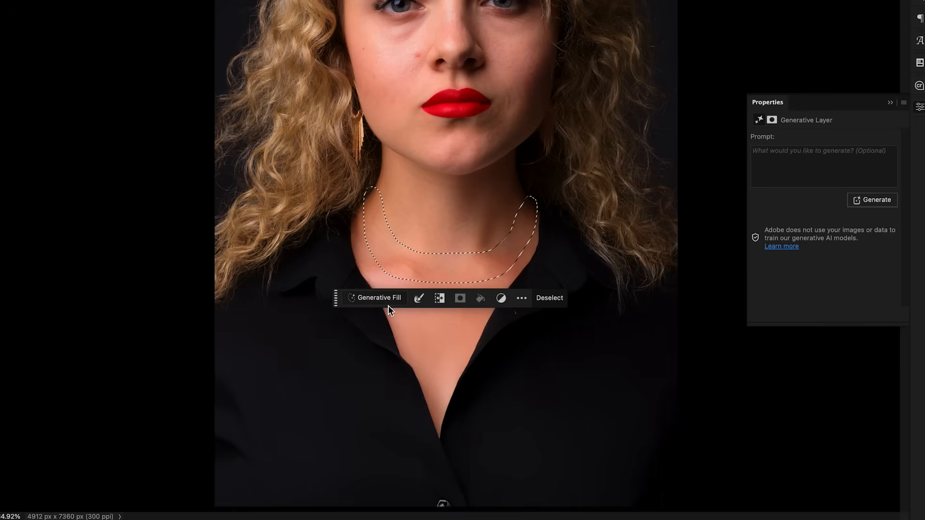
{"action": "type", "text": "gold neck"}
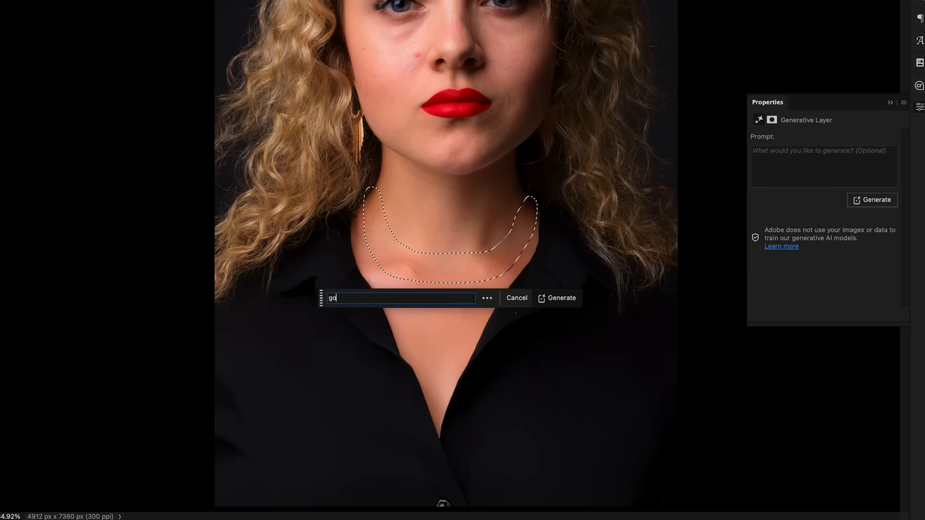
{"action": "type", "text": "lace"}
{"action": "left_click", "coordinate": [560, 299]}
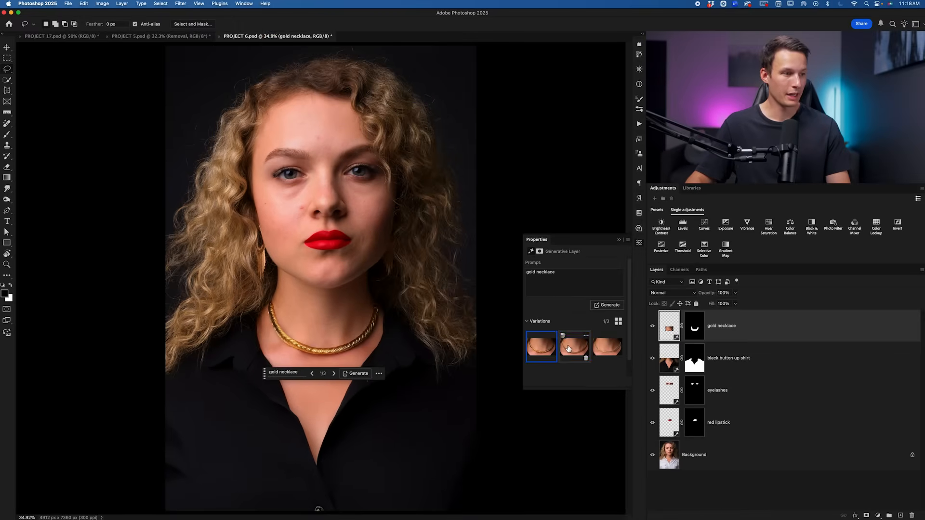
{"action": "left_click", "coordinate": [823, 263]}
{"action": "left_click", "coordinate": [600, 349]}
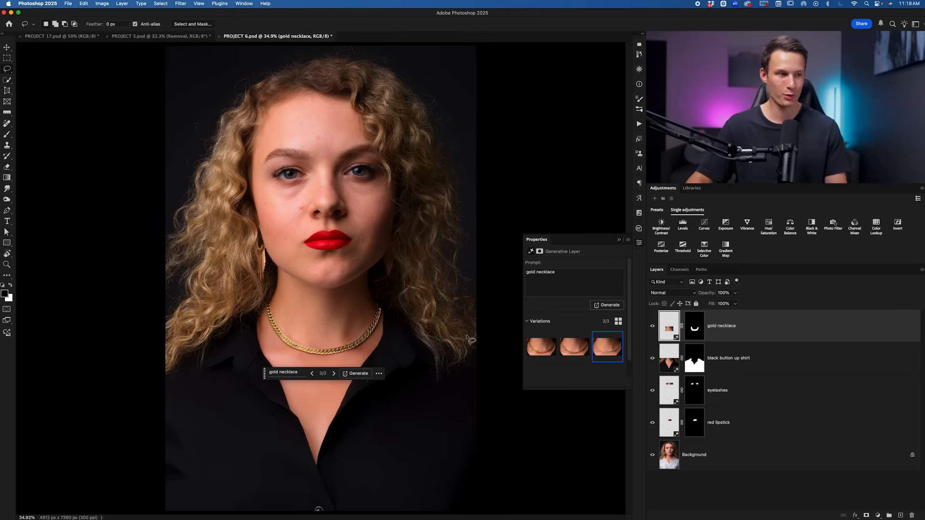
Compare the original Background portrait with the edited version by toggling the visibility of all generative layers.
{"action": "left_click", "coordinate": [653, 455], "text": "alt"}
{"action": "left_click", "coordinate": [653, 456], "text": "alt"}
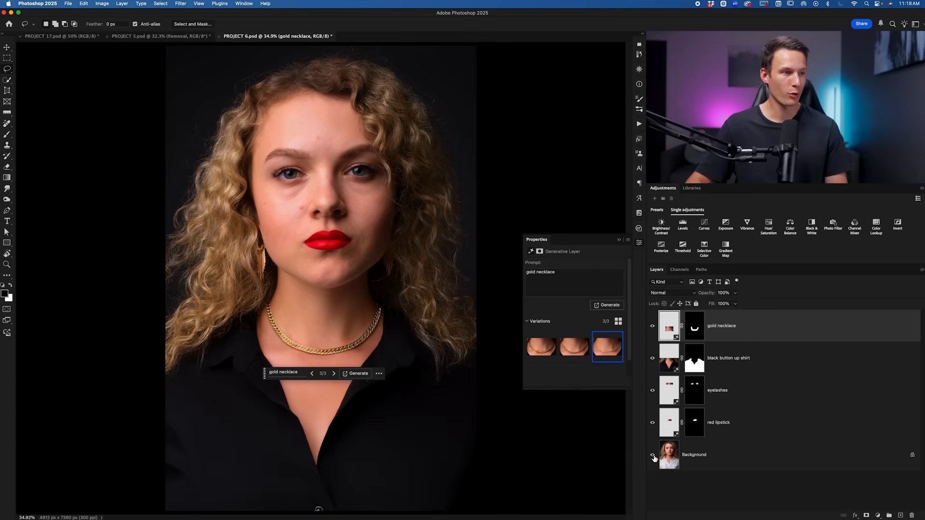
{"action": "left_click", "coordinate": [652, 455], "text": "alt"}
{"action": "left_click", "coordinate": [653, 455], "text": "alt"}
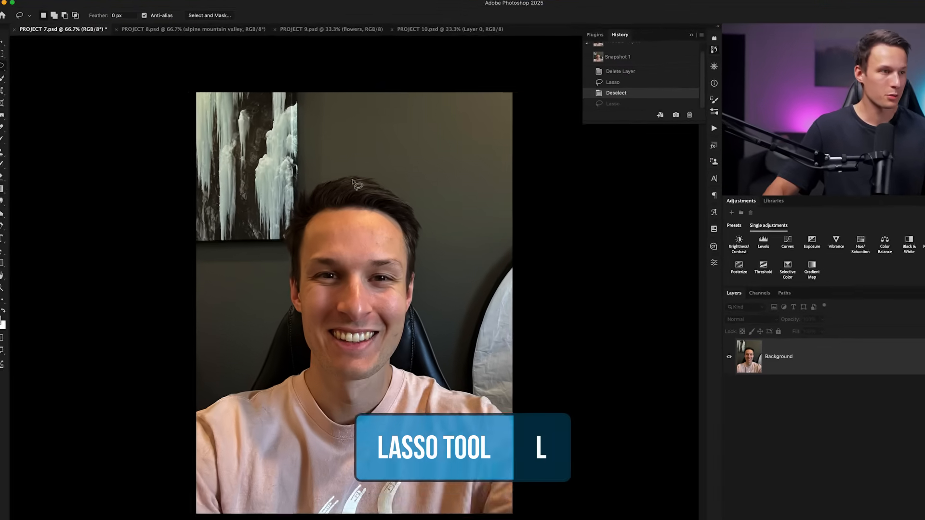
In PROJECT 7.psd, lasso around the man's hair, face and neck, and invert the selection.
{"action": "left_click_drag", "start_coordinate": [319, 170], "coordinate": [302, 178]}
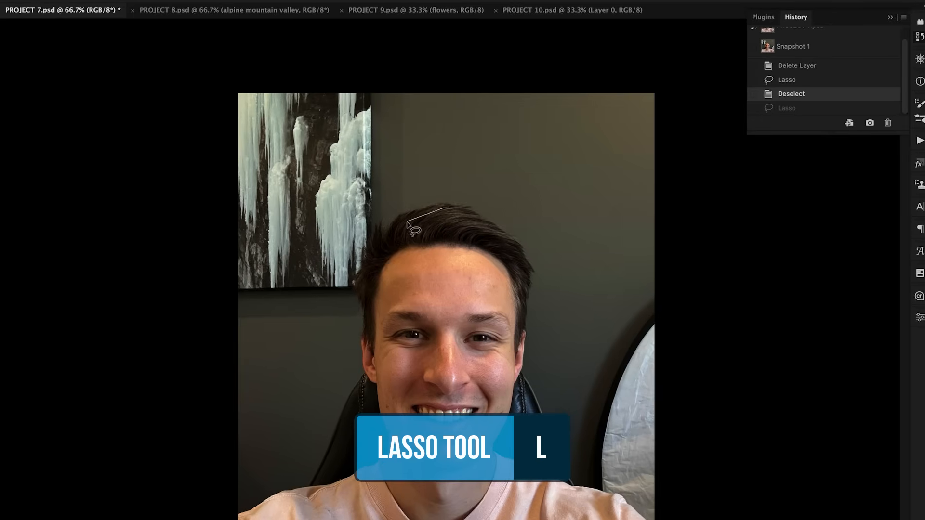
{"action": "left_click_drag", "start_coordinate": [381, 246], "coordinate": [372, 262]}
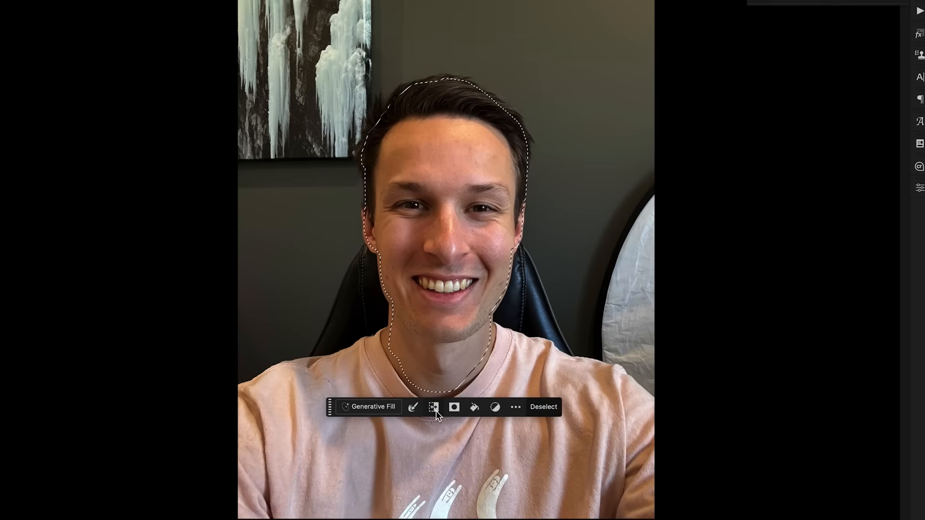
{"action": "left_click", "coordinate": [435, 409]}
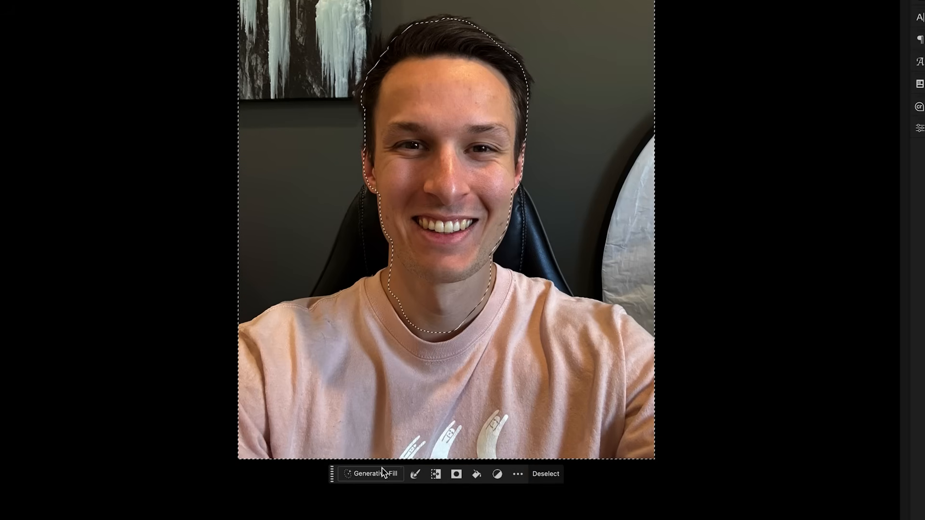
Run Generative Fill with the prompt "male corporate business headshot, office background, collared shirt", review the variations and choose the first.
{"action": "left_click", "coordinate": [376, 505]}
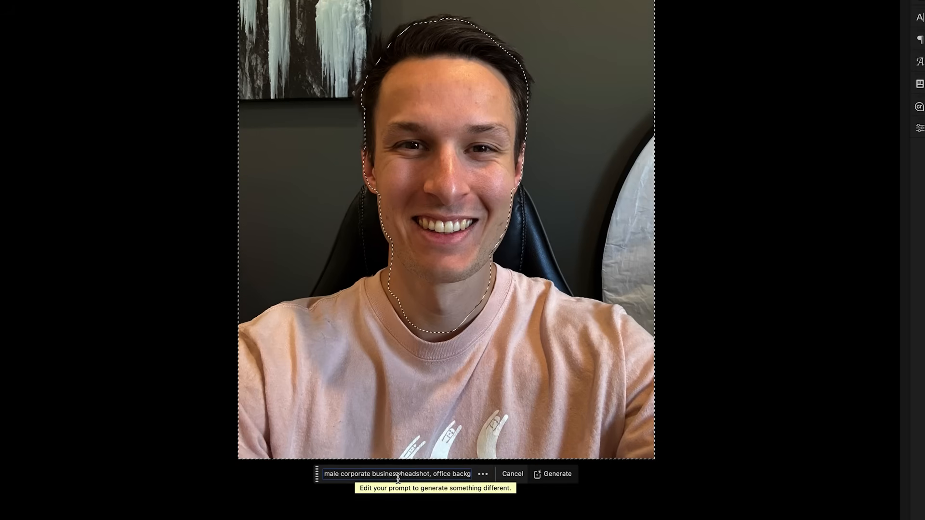
{"action": "triple_click", "coordinate": [437, 476]}
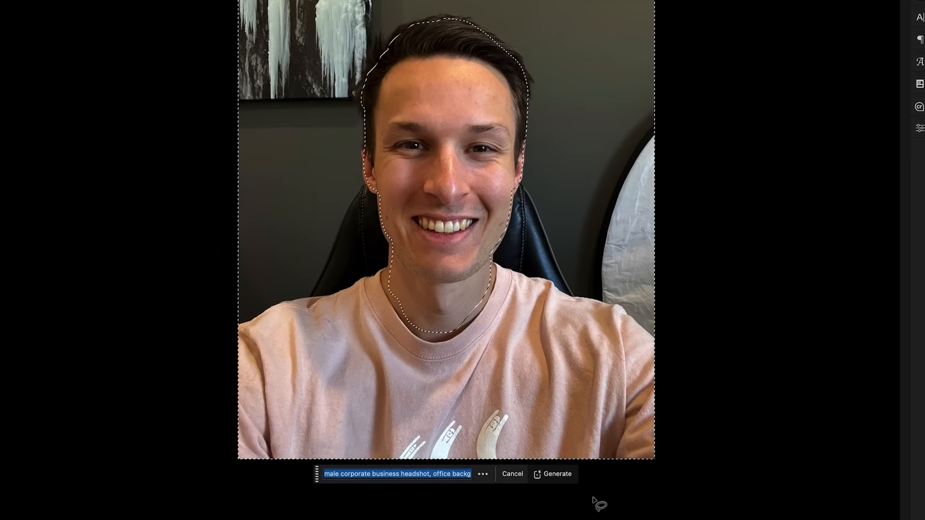
{"action": "left_click", "coordinate": [569, 478]}
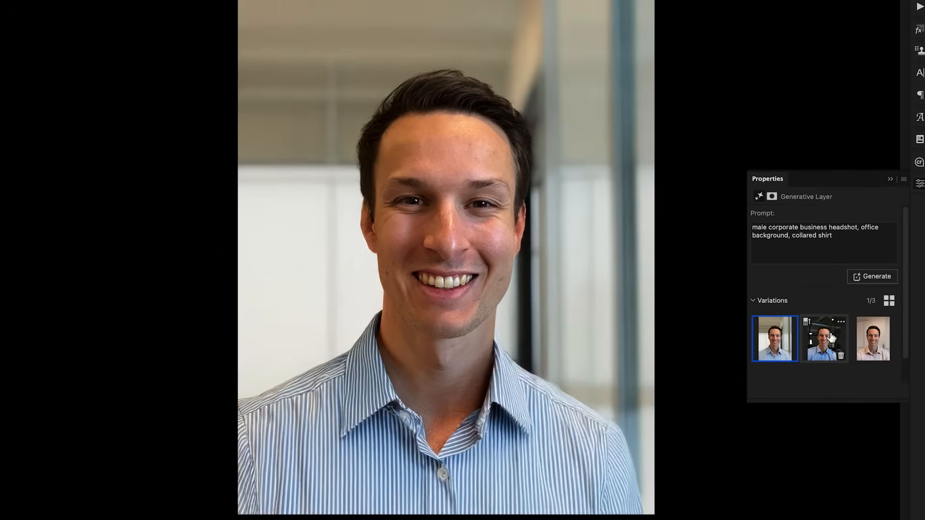
{"action": "left_click", "coordinate": [831, 339]}
{"action": "left_click", "coordinate": [874, 343]}
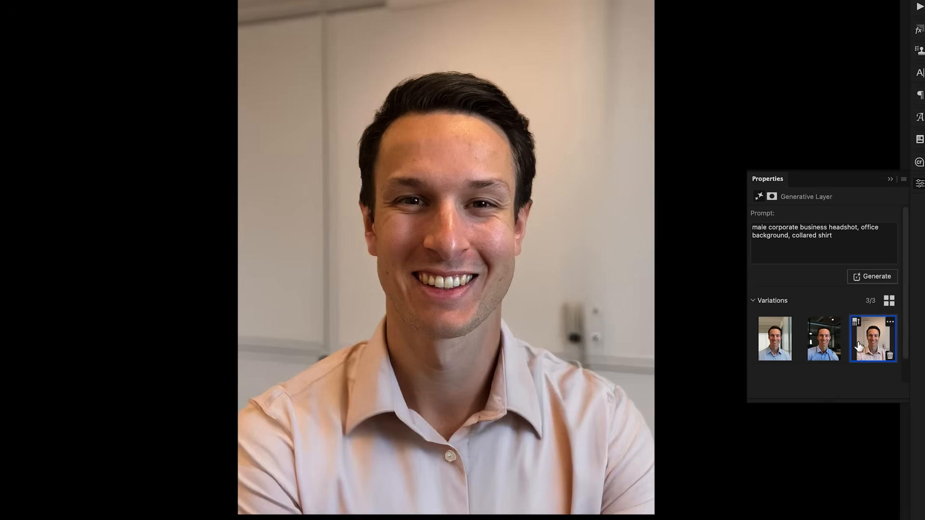
{"action": "left_click", "coordinate": [784, 348]}
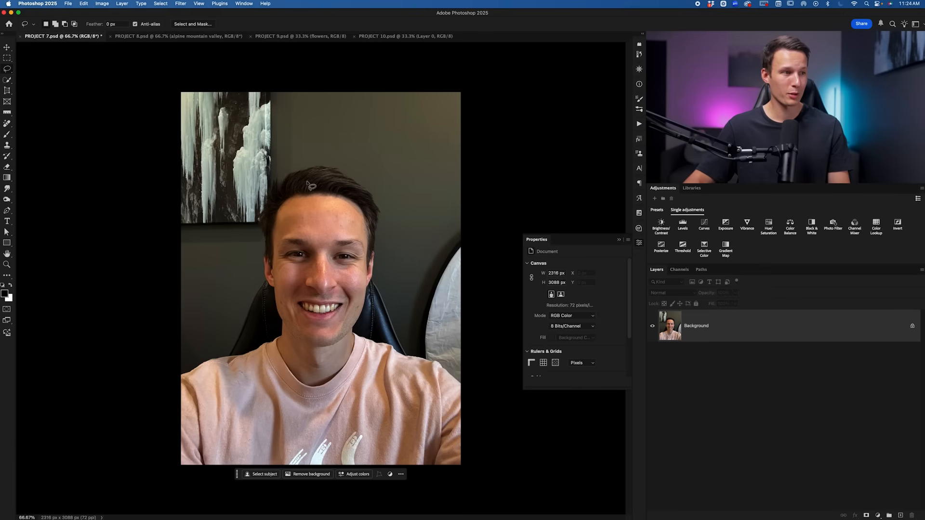
Lasso around the man's hair along the forehead and ears and run Generative Fill with the prompt "buzz cut".
{"action": "left_click_drag", "start_coordinate": [298, 165], "coordinate": [273, 180]}
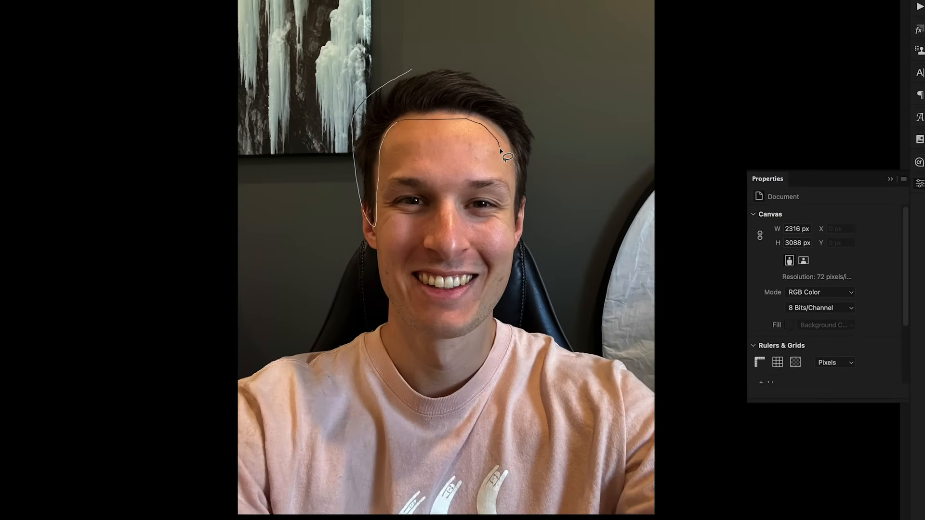
{"action": "mouse_move", "coordinate": [518, 226]}
{"action": "left_mouse_down"}
{"action": "mouse_move", "coordinate": [527, 186]}
{"action": "mouse_move", "coordinate": [502, 89]}
{"action": "left_mouse_up"}
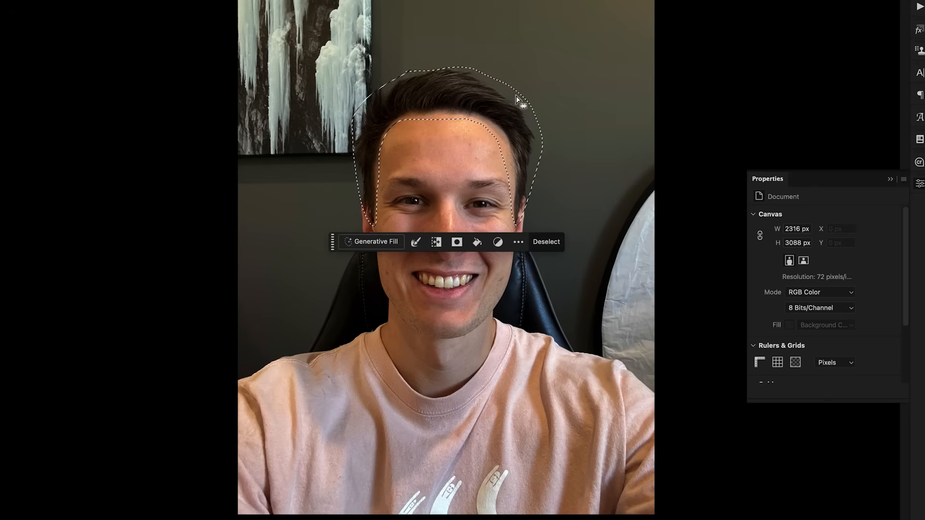
{"action": "left_click", "coordinate": [367, 245]}
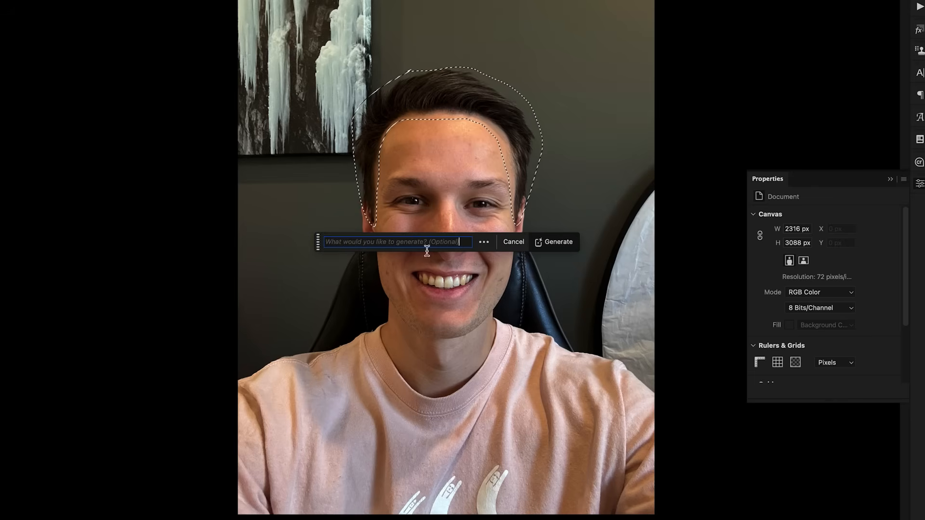
{"action": "type", "text": "buzz cut"}
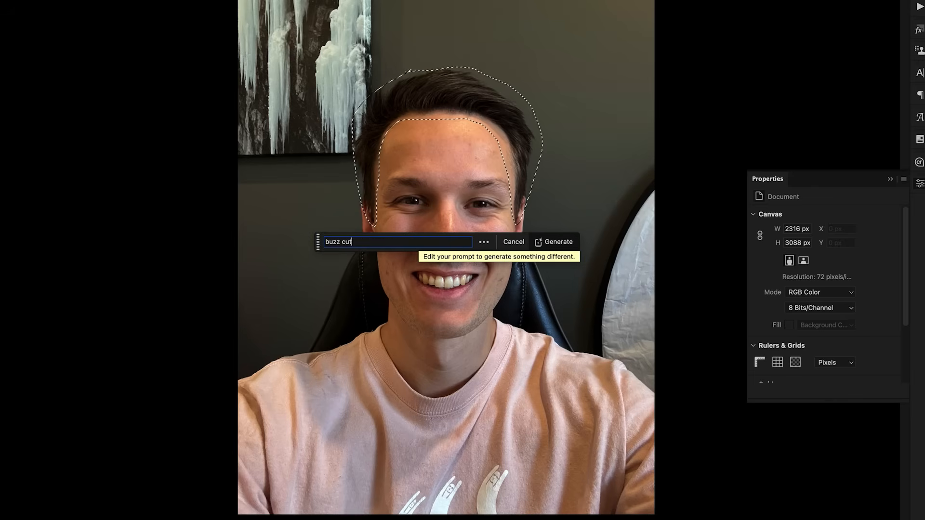
{"action": "left_click", "coordinate": [561, 244]}
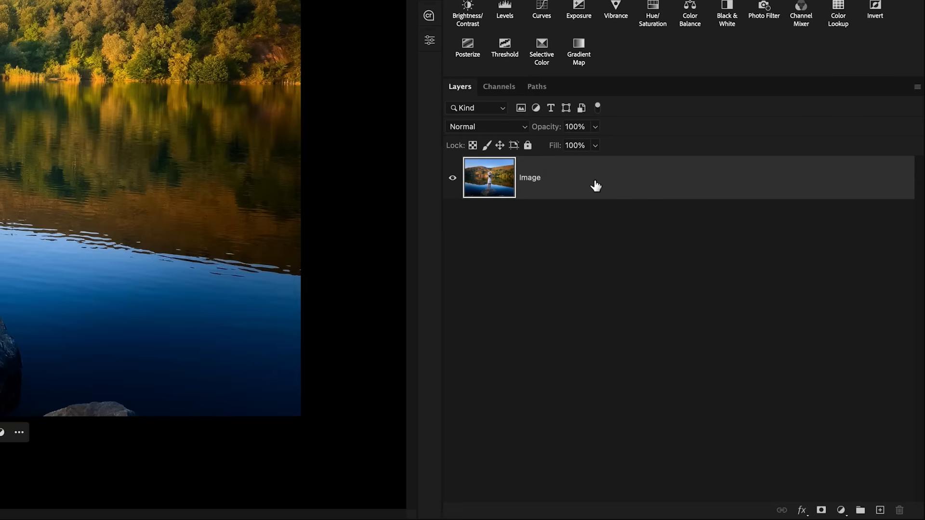
Duplicate the Image layer in PROJECT 8.psd and mask the copy to the woman and the rock beneath her, selected with the Quick Selection tool.
{"action": "key", "text": "ctrl+j"}
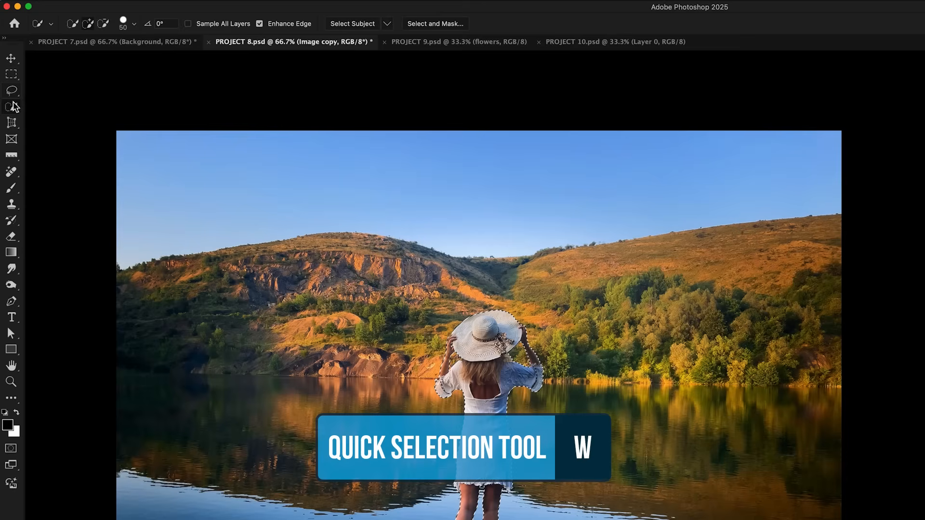
{"action": "left_click_drag", "start_coordinate": [15, 107], "coordinate": [65, 112]}
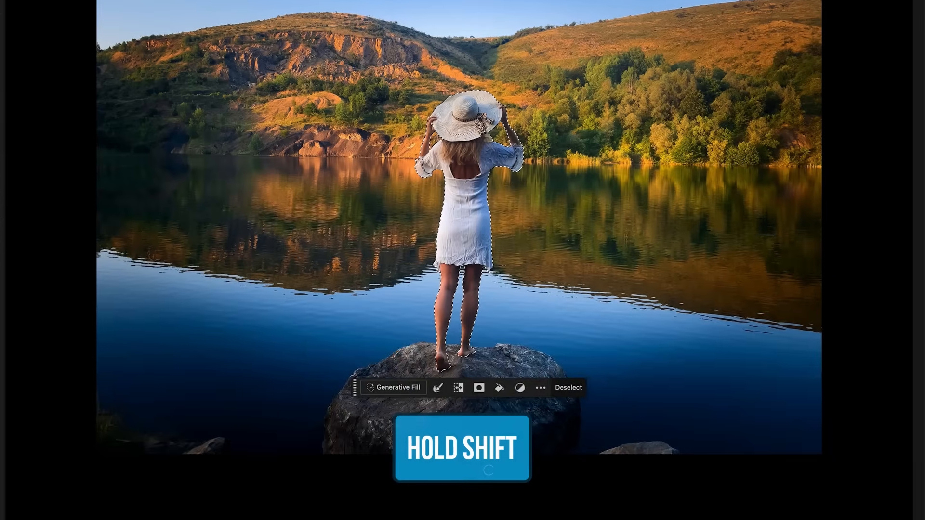
{"action": "mouse_move", "coordinate": [470, 333]}
{"action": "left_mouse_down"}
{"action": "mouse_move", "coordinate": [462, 357]}
{"action": "mouse_move", "coordinate": [434, 369]}
{"action": "left_mouse_up"}
{"action": "mouse_move", "coordinate": [354, 422]}
{"action": "left_mouse_down"}
{"action": "mouse_move", "coordinate": [390, 440]}
{"action": "mouse_move", "coordinate": [464, 424]}
{"action": "mouse_move", "coordinate": [550, 416]}
{"action": "left_mouse_up"}
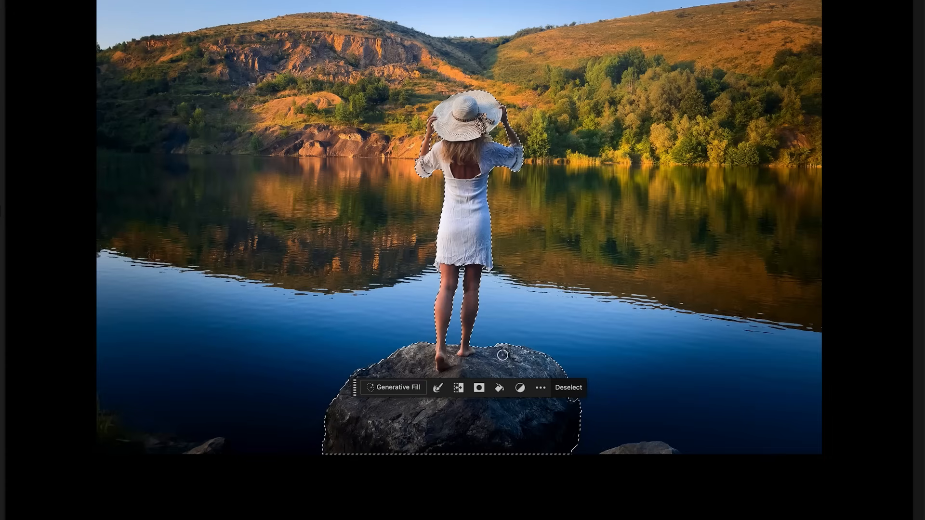
{"action": "left_click_drag", "start_coordinate": [565, 393], "coordinate": [559, 380]}
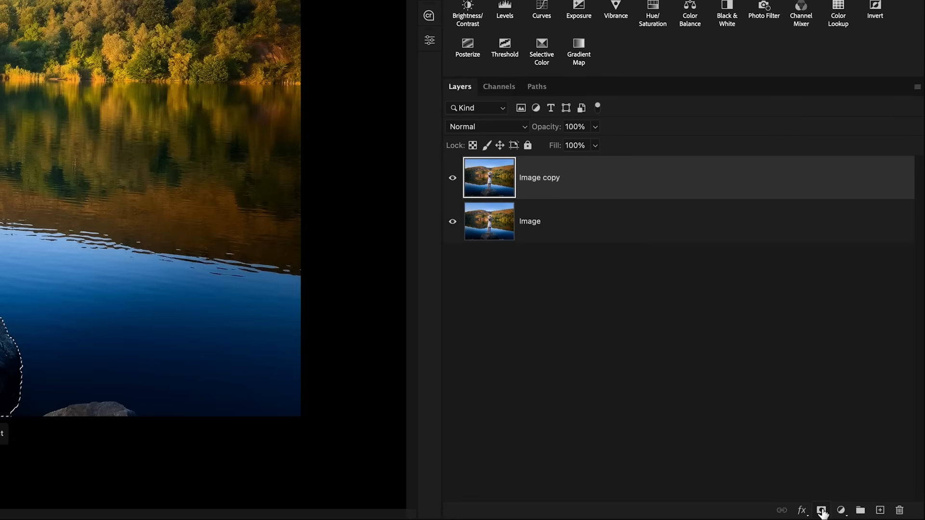
{"action": "left_click", "coordinate": [821, 510]}
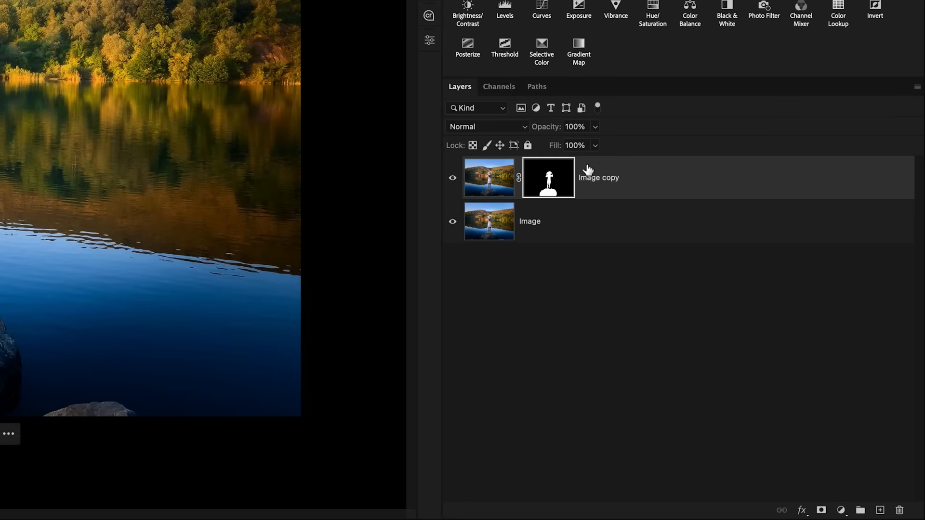
{"action": "left_click", "coordinate": [453, 225]}
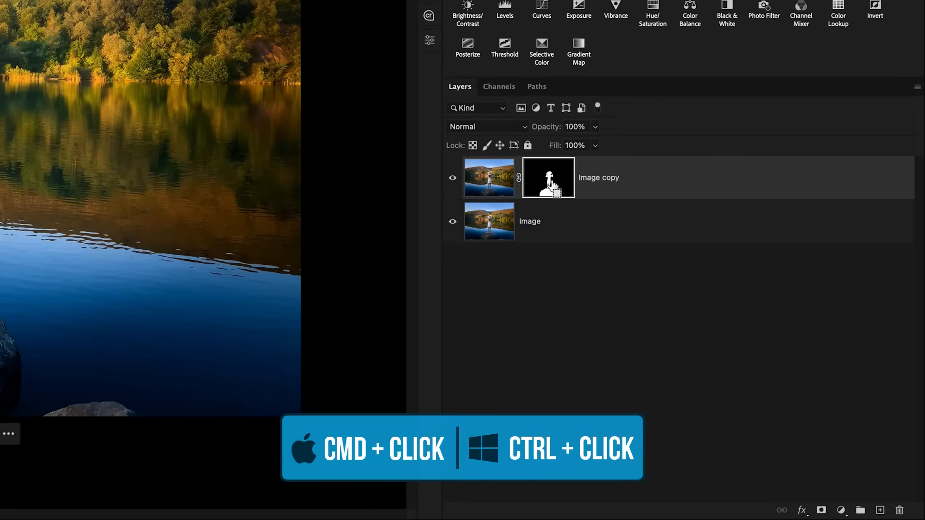
Load the Image copy mask as an inverted selection and replace the surroundings using Generative Fill with "alpine valley meadow", third variation.
{"action": "left_click", "coordinate": [552, 182], "text": "ctrl"}
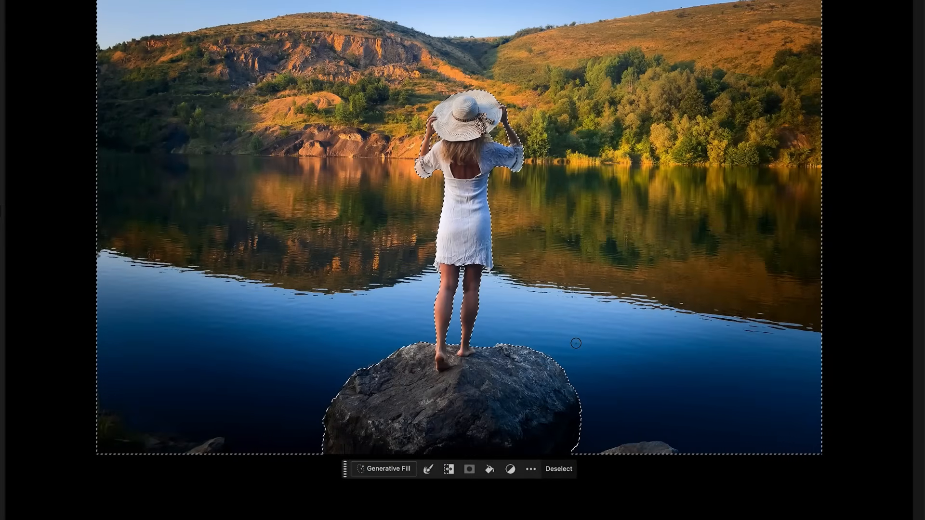
{"action": "left_click", "coordinate": [388, 469]}
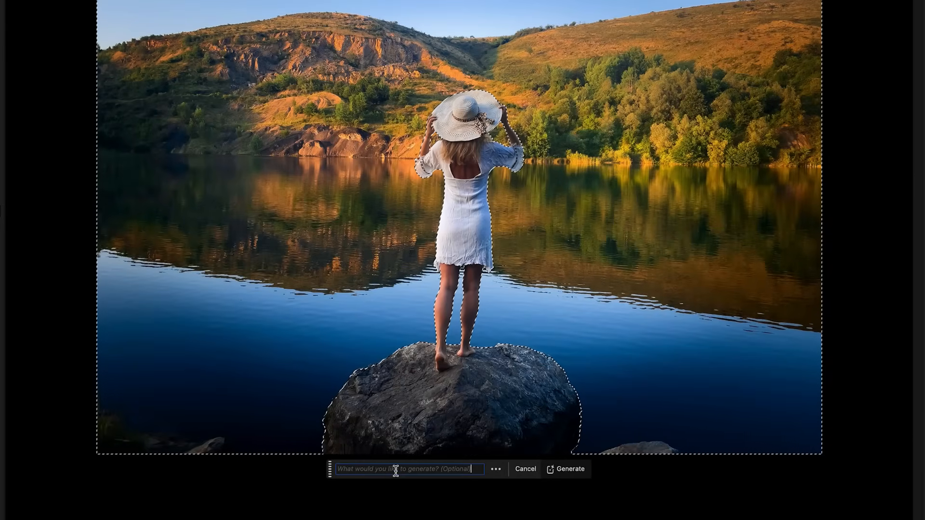
{"action": "type", "text": "alpine valley meadow"}
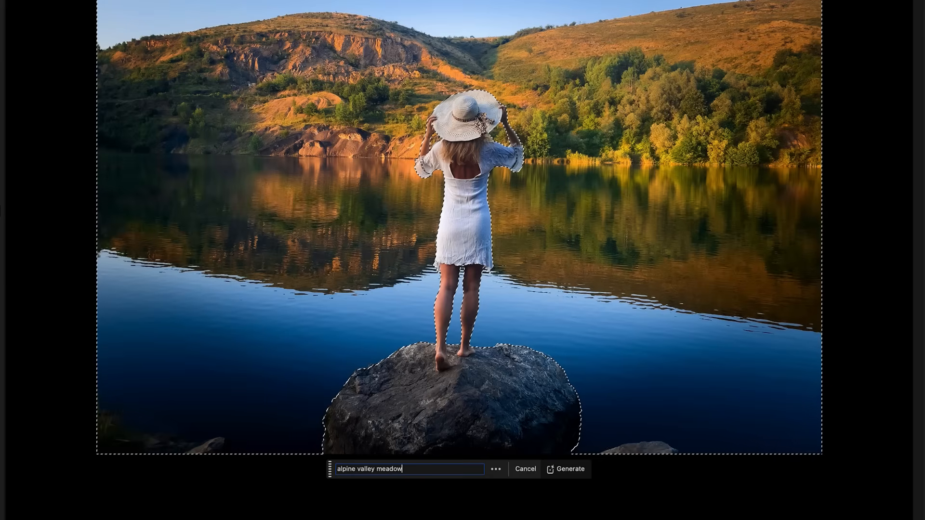
{"action": "left_click", "coordinate": [567, 470]}
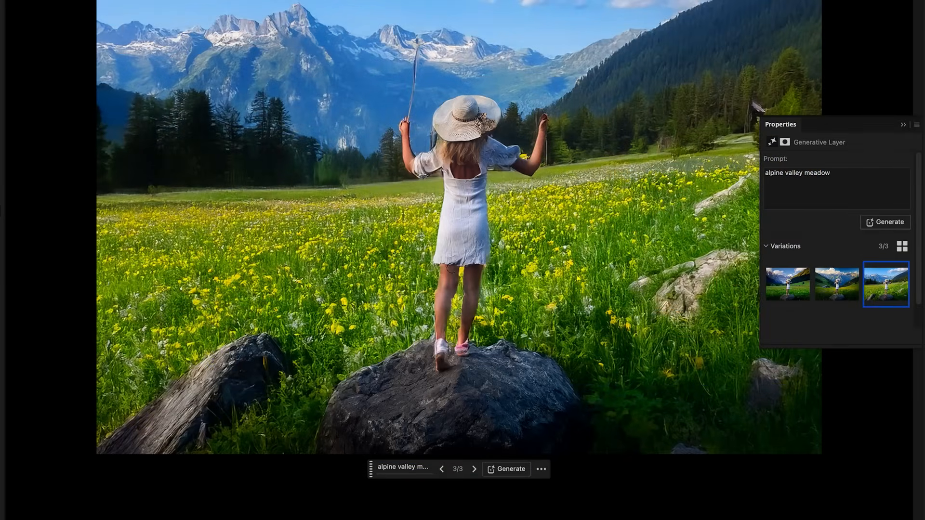
Move the masked Image copy layer above the alpine valley meadow layer.
{"action": "left_click", "coordinate": [644, 229]}
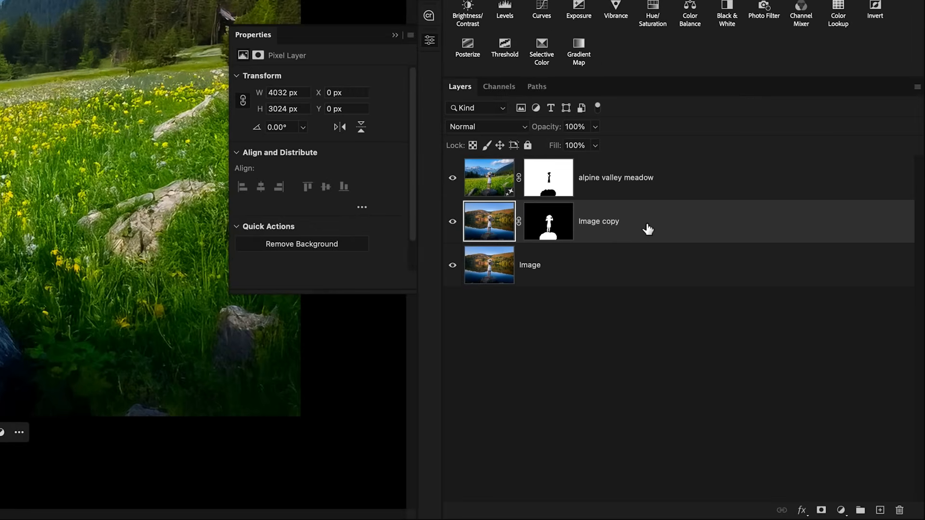
{"action": "left_click_drag", "start_coordinate": [640, 232], "coordinate": [638, 173]}
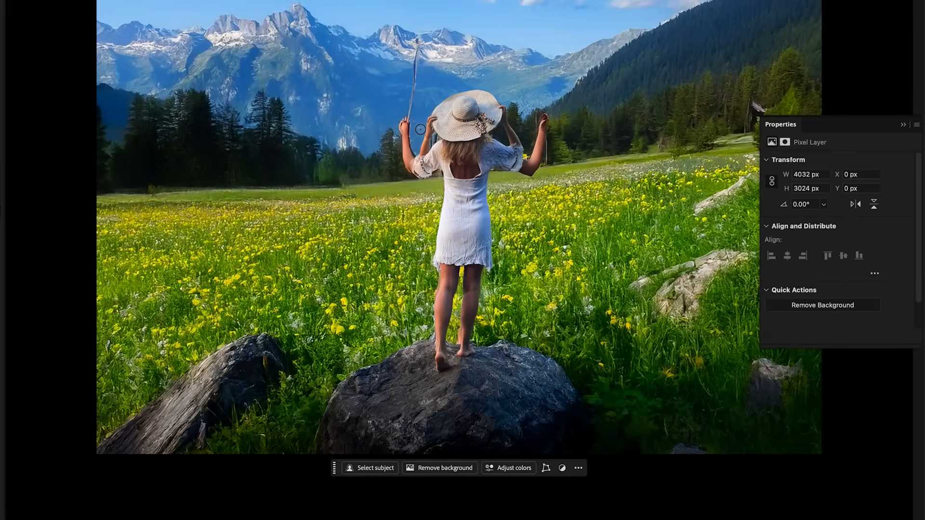
Add a new layer named "Removal" directly above the alpine valley meadow layer for use with the Remove Tool.
{"action": "key", "text": "j"}
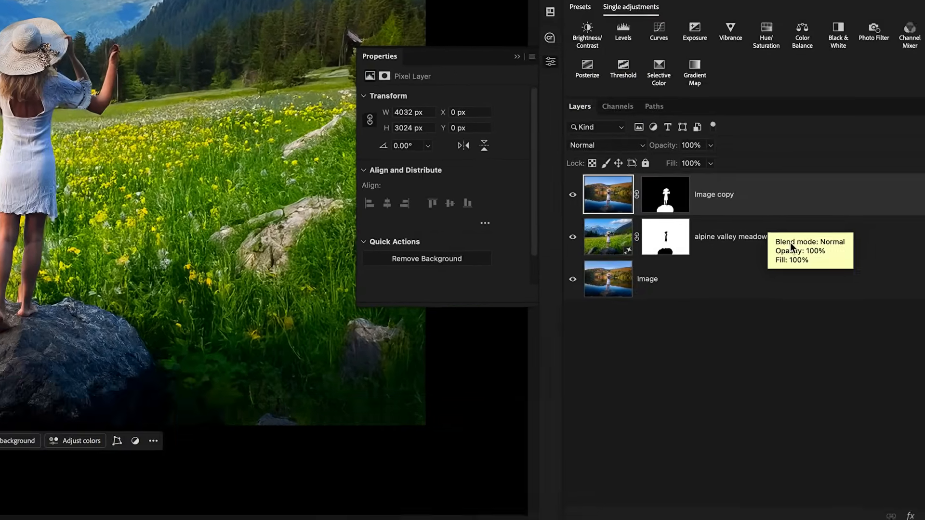
{"action": "left_click", "coordinate": [679, 233]}
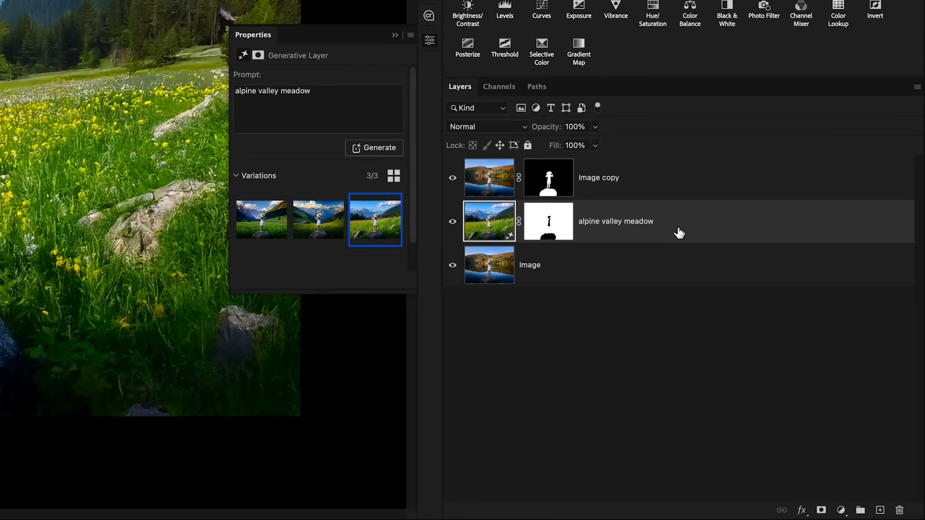
{"action": "left_click", "coordinate": [880, 510]}
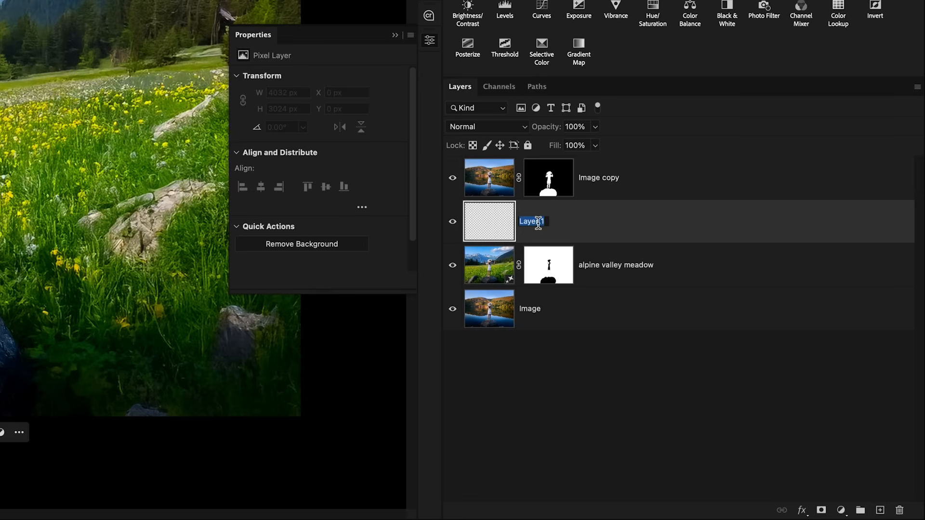
{"action": "type", "text": "Removal"}
{"action": "key", "text": "Return"}
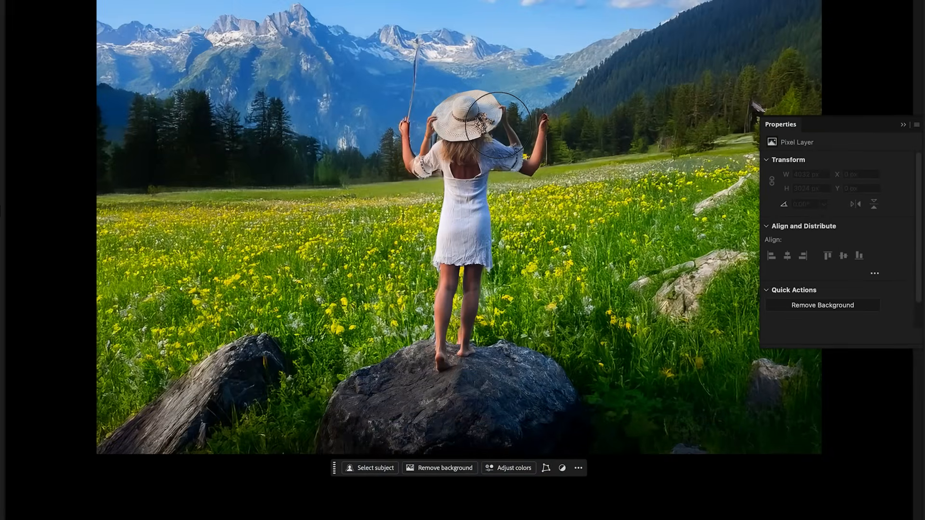
Paint with the Remove Tool over the stray generated arms and stick beside the woman's hat and the leftovers around her dress hem.
{"action": "mouse_move", "coordinate": [501, 105]}
{"action": "left_mouse_down"}
{"action": "mouse_move", "coordinate": [520, 150]}
{"action": "mouse_move", "coordinate": [500, 162]}
{"action": "left_mouse_up"}
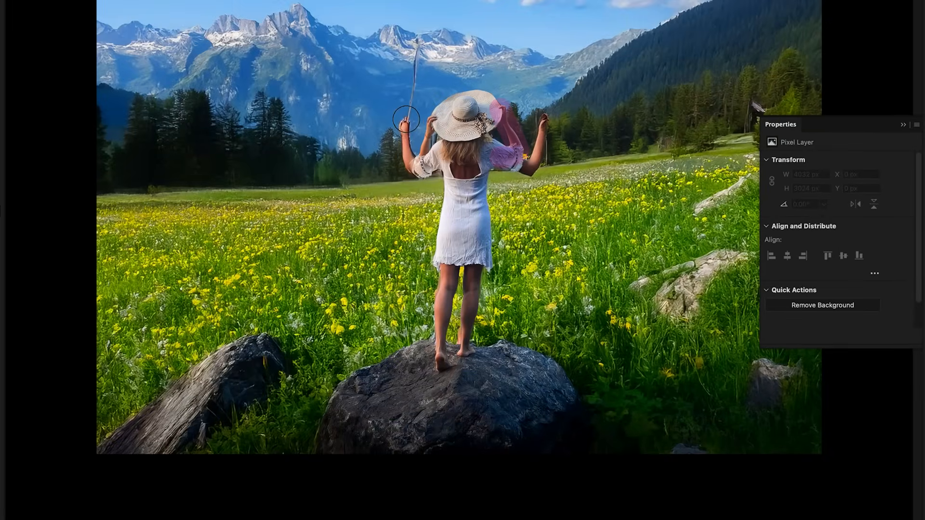
{"action": "mouse_move", "coordinate": [423, 39]}
{"action": "left_mouse_down"}
{"action": "mouse_move", "coordinate": [407, 139]}
{"action": "mouse_move", "coordinate": [414, 164]}
{"action": "mouse_move", "coordinate": [439, 167]}
{"action": "left_mouse_up"}
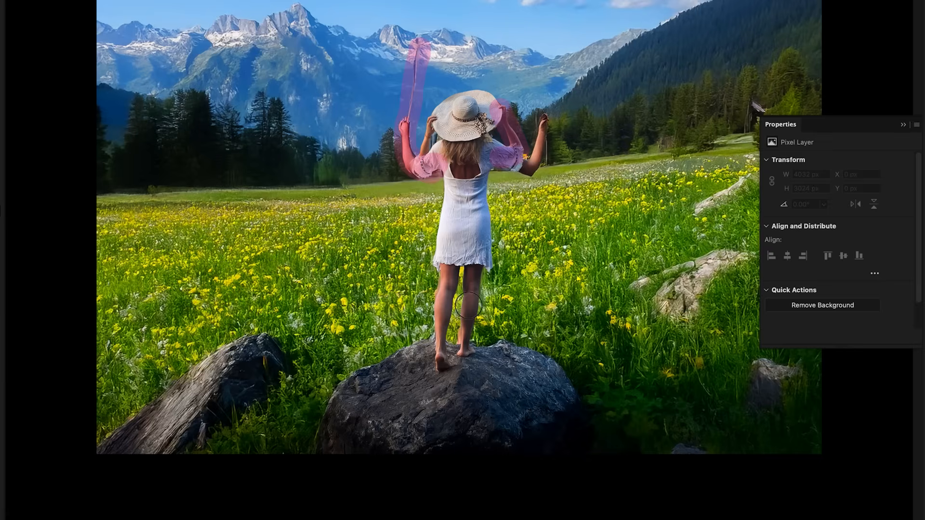
{"action": "mouse_move", "coordinate": [441, 259]}
{"action": "left_mouse_down"}
{"action": "mouse_move", "coordinate": [445, 330]}
{"action": "mouse_move", "coordinate": [462, 337]}
{"action": "mouse_move", "coordinate": [471, 276]}
{"action": "left_mouse_up"}
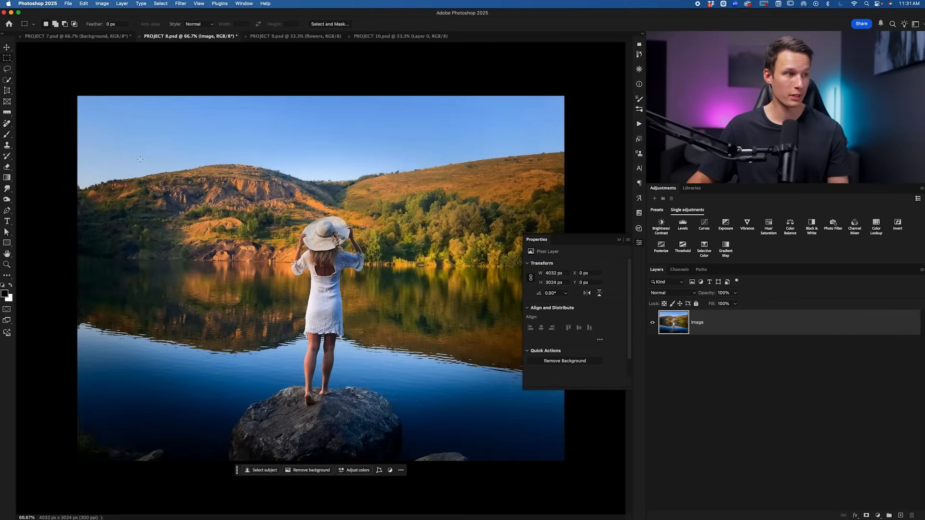
Lasso an area of sky and hilltop in PROJECT 8.psd and run Generative Fill with the prompt "watercolor maple leaf png".
{"action": "key", "text": "l"}
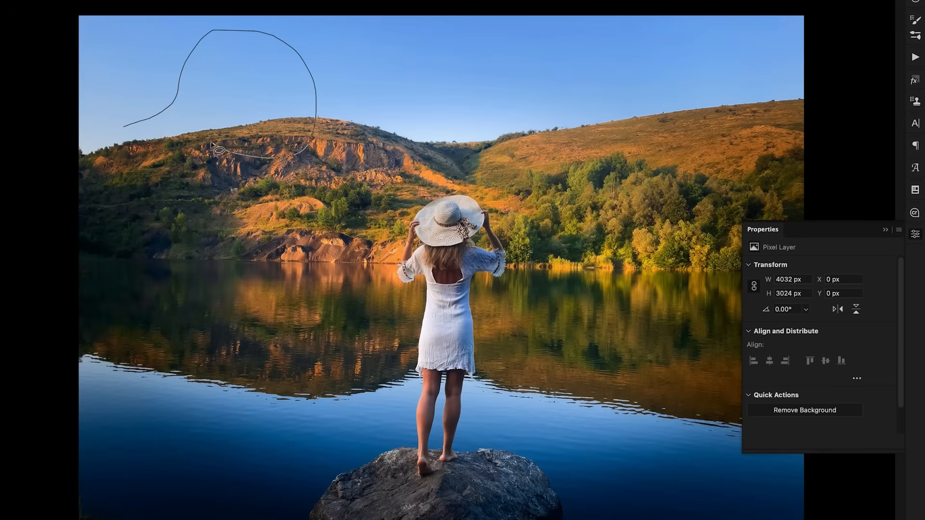
{"action": "left_click_drag", "start_coordinate": [137, 141], "coordinate": [123, 133]}
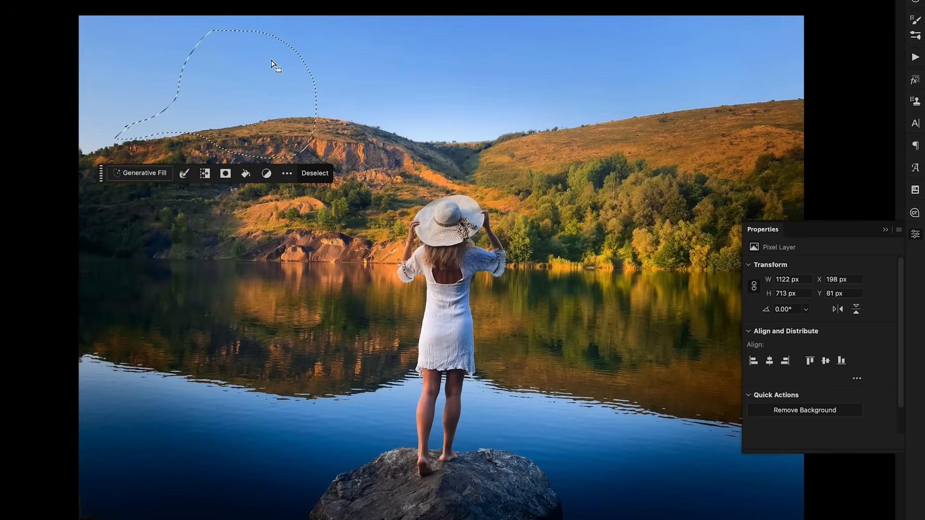
{"action": "left_click", "coordinate": [159, 174]}
{"action": "type", "text": "water"}
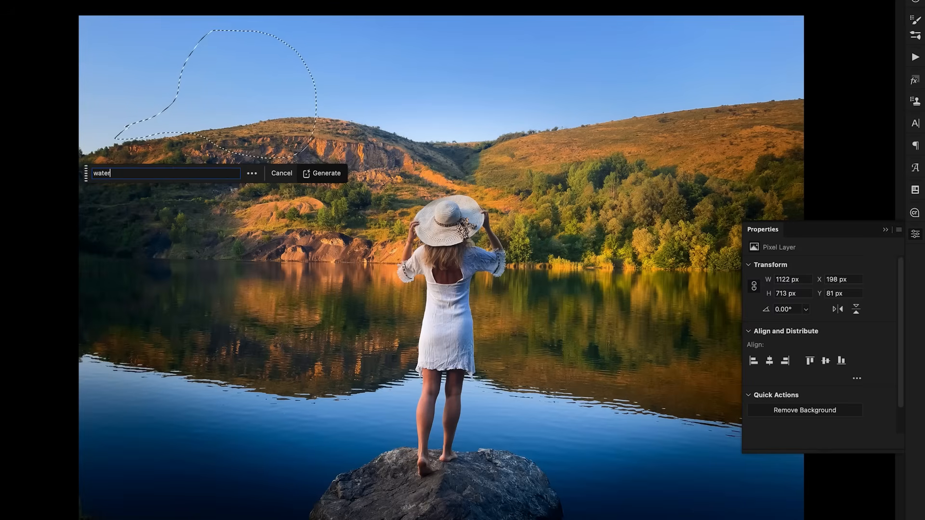
{"action": "type", "text": "color maple leaf png"}
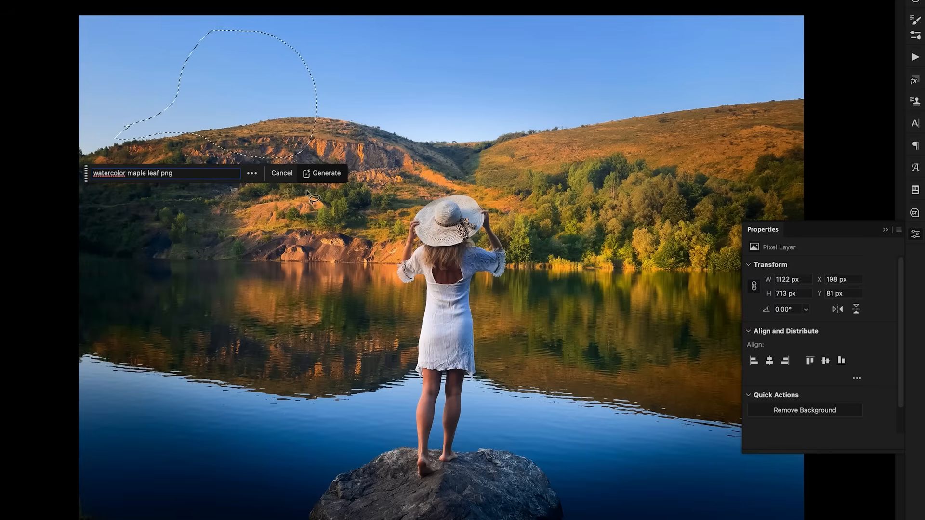
{"action": "key", "text": "Return"}
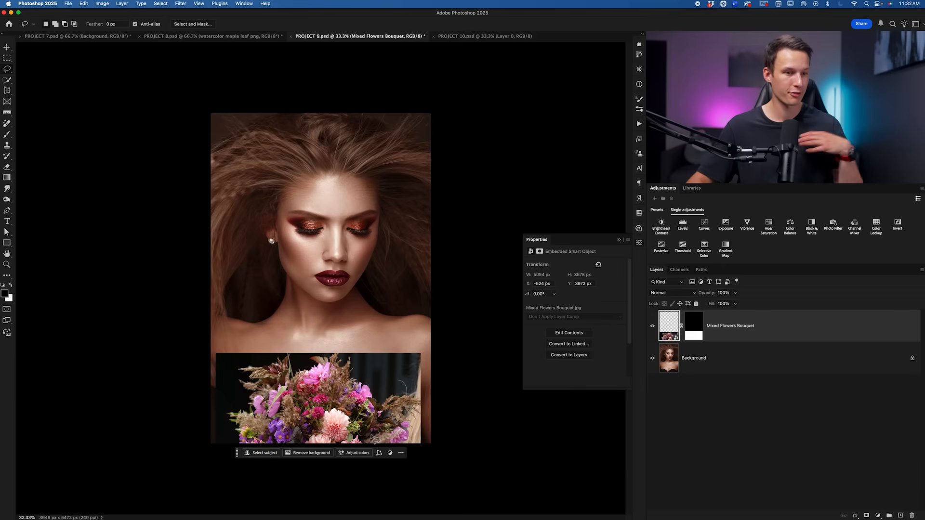
Check the portrait without the Mixed Flowers Bouquet layer, then lasso the edges around the bouquet, leaving its central flowers unselected.
{"action": "left_click", "coordinate": [653, 327]}
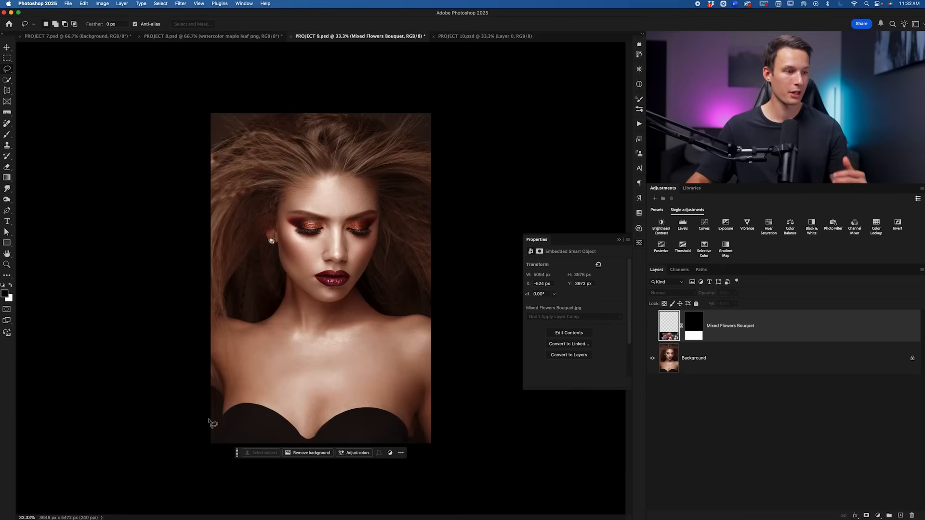
{"action": "left_click", "coordinate": [654, 325]}
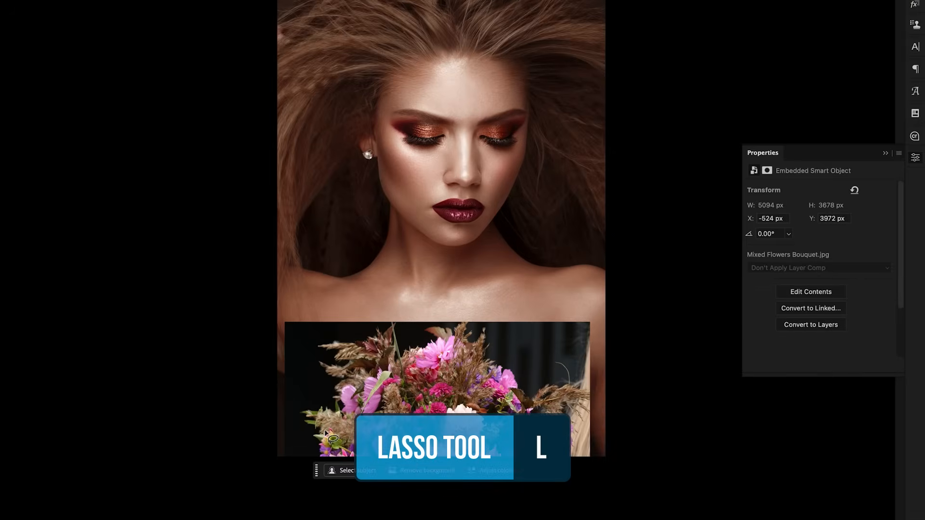
{"action": "mouse_move", "coordinate": [330, 441]}
{"action": "left_mouse_down"}
{"action": "mouse_move", "coordinate": [310, 474]}
{"action": "mouse_move", "coordinate": [269, 475]}
{"action": "mouse_move", "coordinate": [277, 386]}
{"action": "left_mouse_up"}
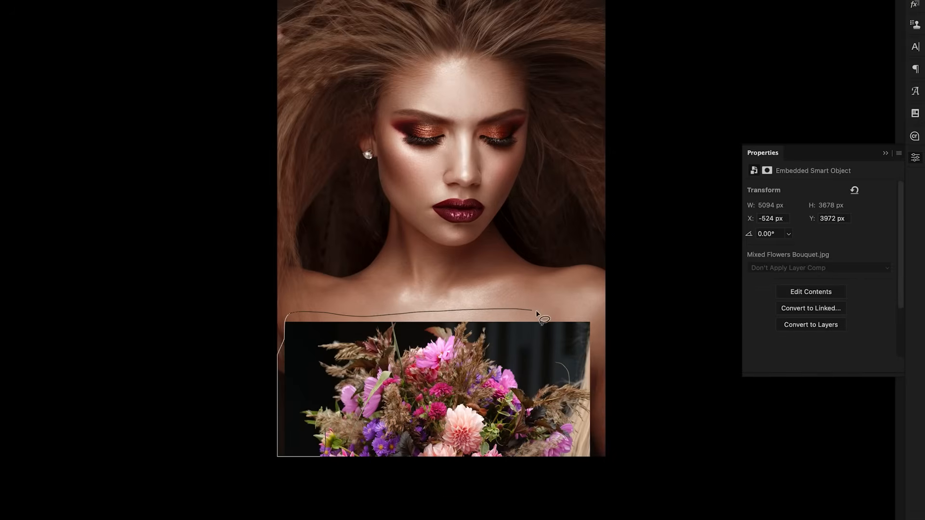
{"action": "left_click_drag", "start_coordinate": [611, 336], "coordinate": [621, 438]}
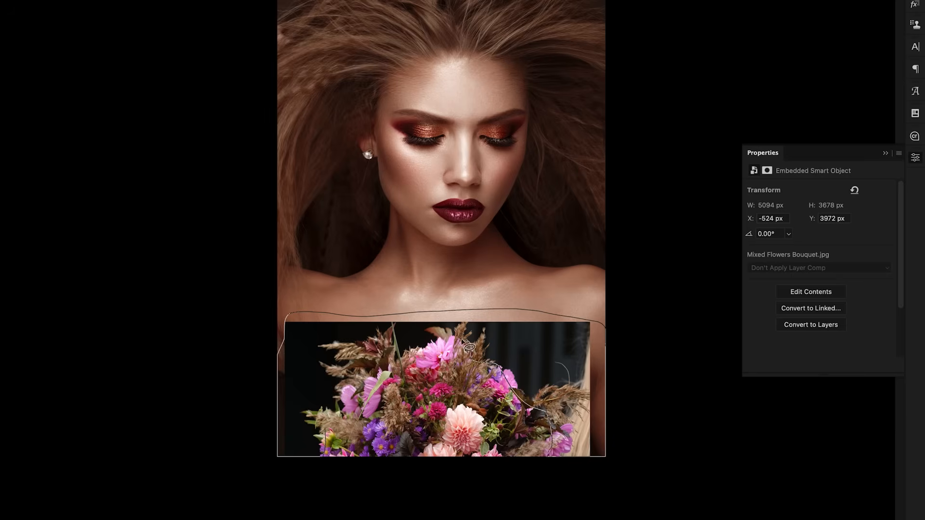
{"action": "left_click_drag", "start_coordinate": [396, 372], "coordinate": [366, 345]}
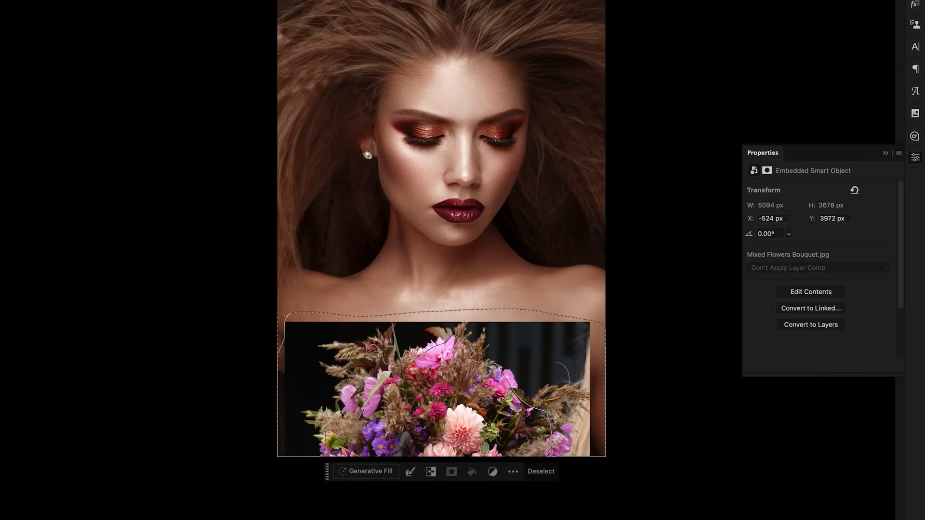
Blend the bouquet into the portrait using Generative Fill with the prompt "flowers" and keep the third variation.
{"action": "left_click", "coordinate": [372, 471]}
{"action": "left_click", "coordinate": [564, 479]}
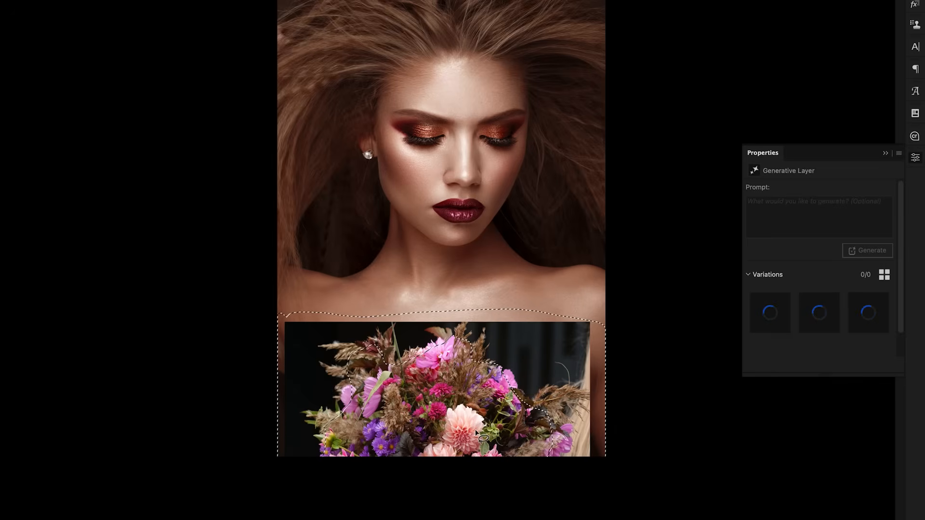
{"action": "left_click", "coordinate": [813, 322]}
{"action": "left_click", "coordinate": [867, 319]}
{"action": "left_click", "coordinate": [764, 319]}
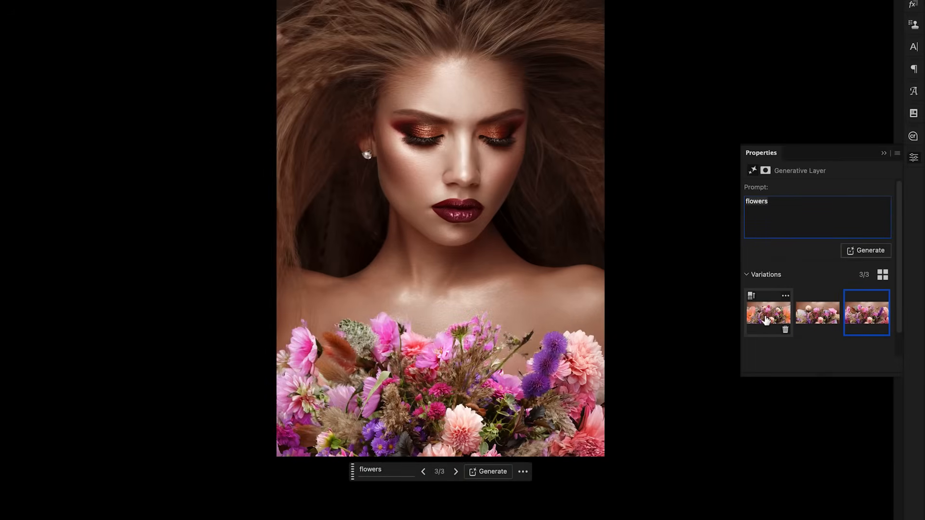
{"action": "left_click", "coordinate": [875, 316]}
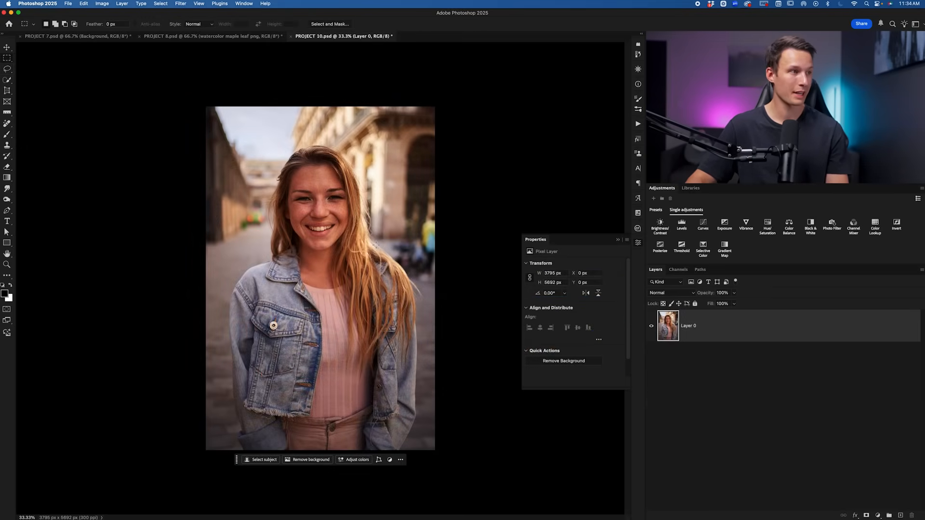
Select everything outside a rectangle around the woman's upper body in PROJECT 10.psd and run Generative Fill with "torn paper photo frame".
{"action": "key", "text": "m"}
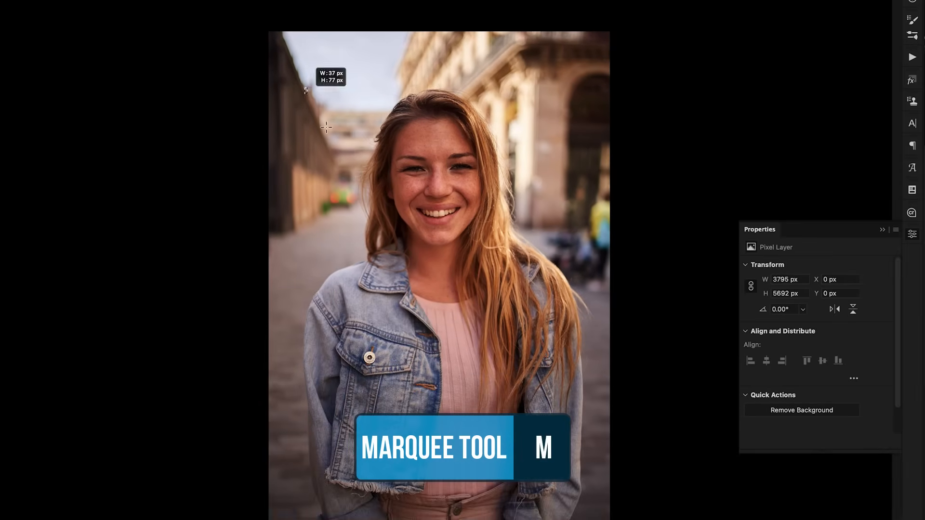
{"action": "left_click_drag", "start_coordinate": [399, 177], "coordinate": [706, 497]}
{"action": "mouse_move", "coordinate": [571, 365]}
{"action": "left_mouse_down"}
{"action": "mouse_move", "coordinate": [576, 351]}
{"action": "mouse_move", "coordinate": [582, 372]}
{"action": "left_mouse_up"}
{"action": "key", "text": "space"}
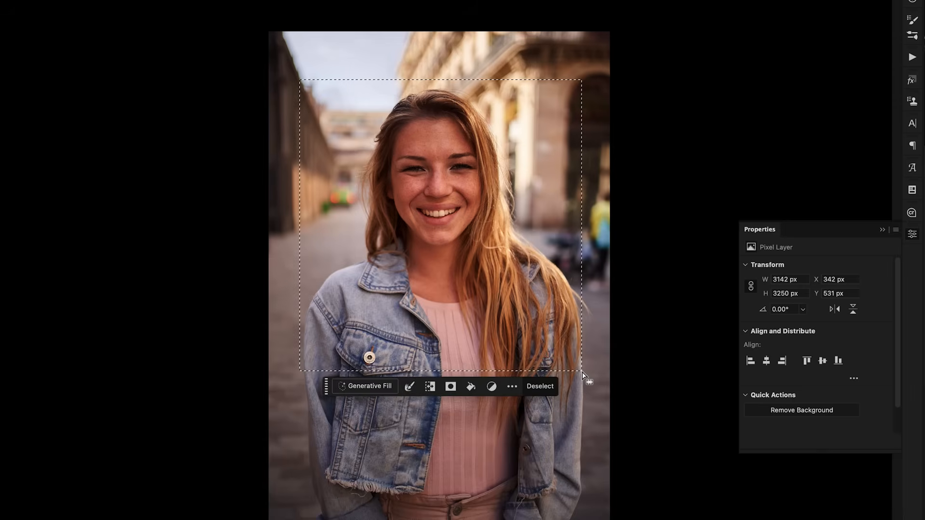
{"action": "left_click", "coordinate": [431, 387]}
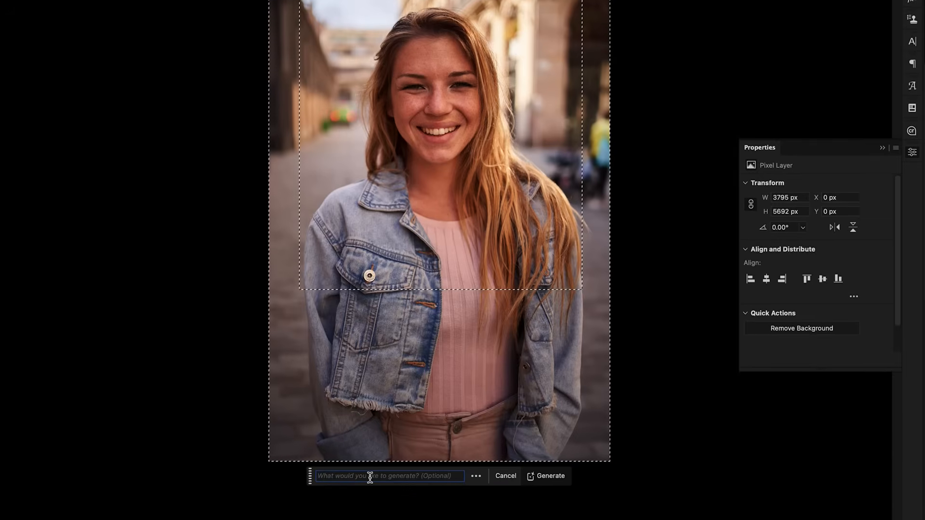
{"action": "type", "text": "torn paper photo frame"}
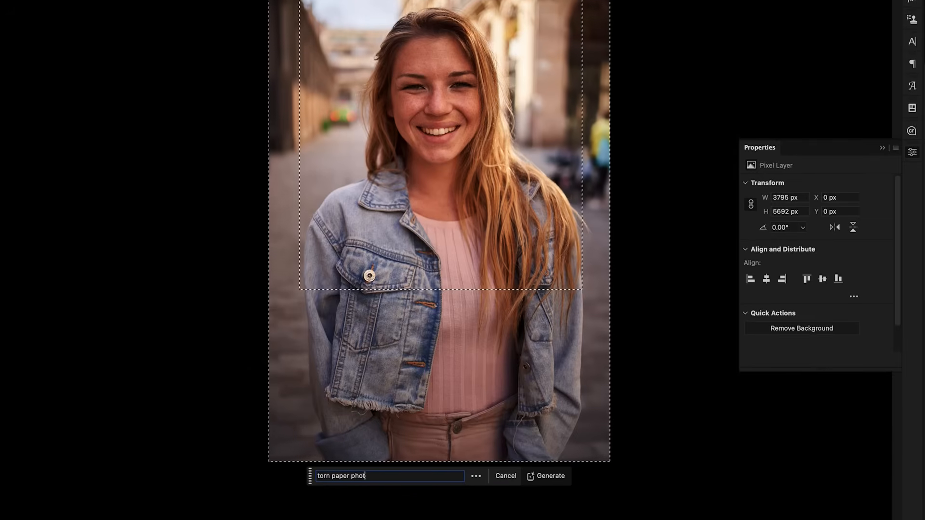
{"action": "left_click", "coordinate": [561, 477]}
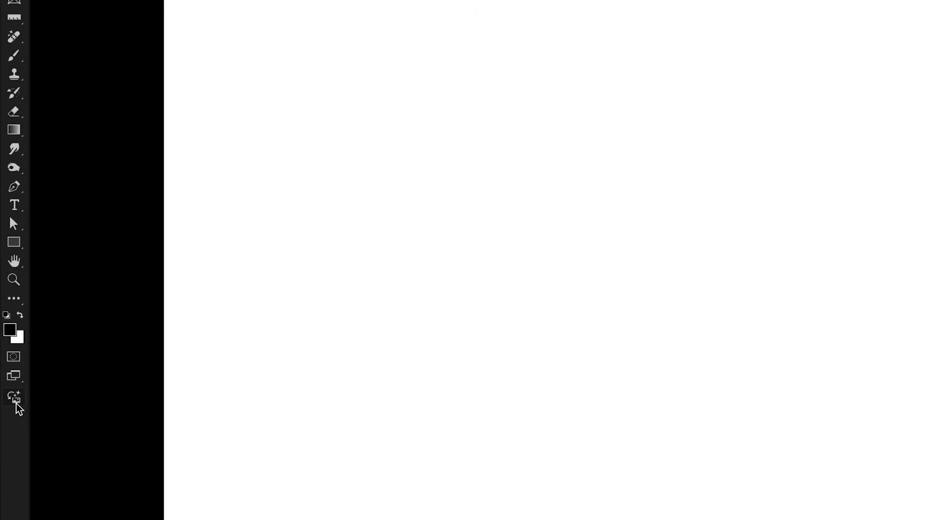
Generate an image of a fancy dark purple tuned hypercar on a French Riviera coastal road, using Photo content with Cinematic and Concept art effects.
{"action": "left_click", "coordinate": [16, 404]}
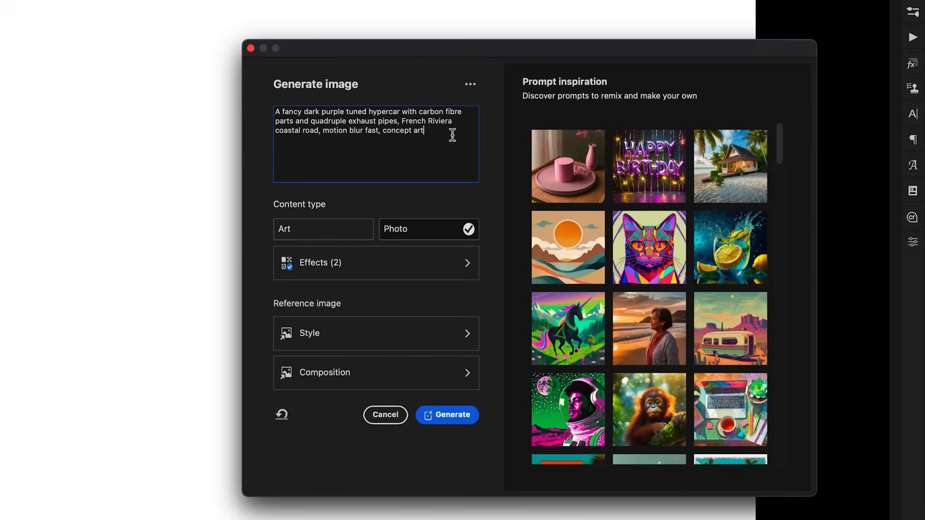
{"action": "left_click_drag", "start_coordinate": [403, 131], "coordinate": [260, 105]}
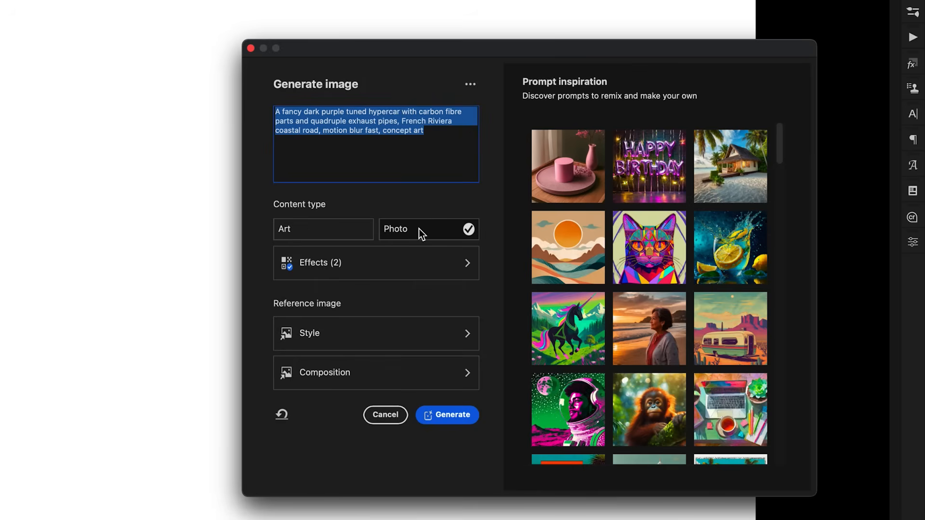
{"action": "left_click", "coordinate": [429, 266]}
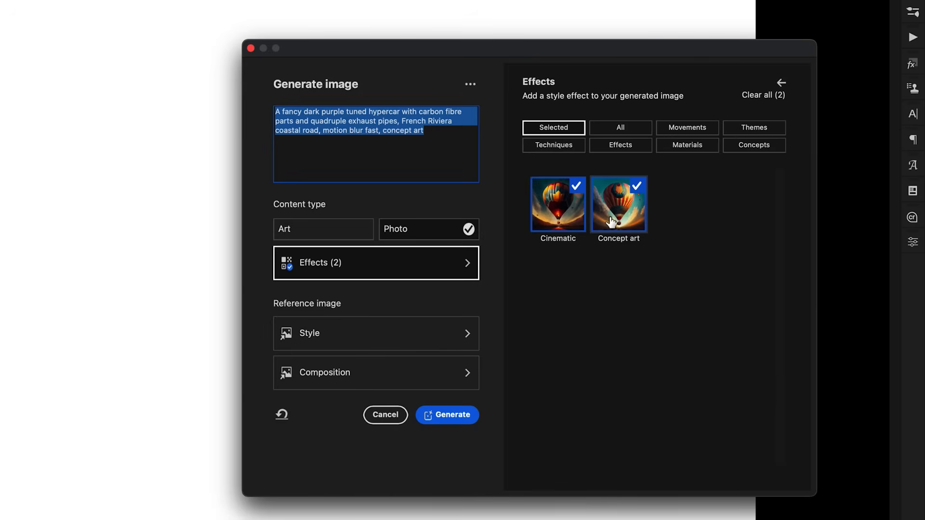
{"action": "left_click", "coordinate": [448, 415]}
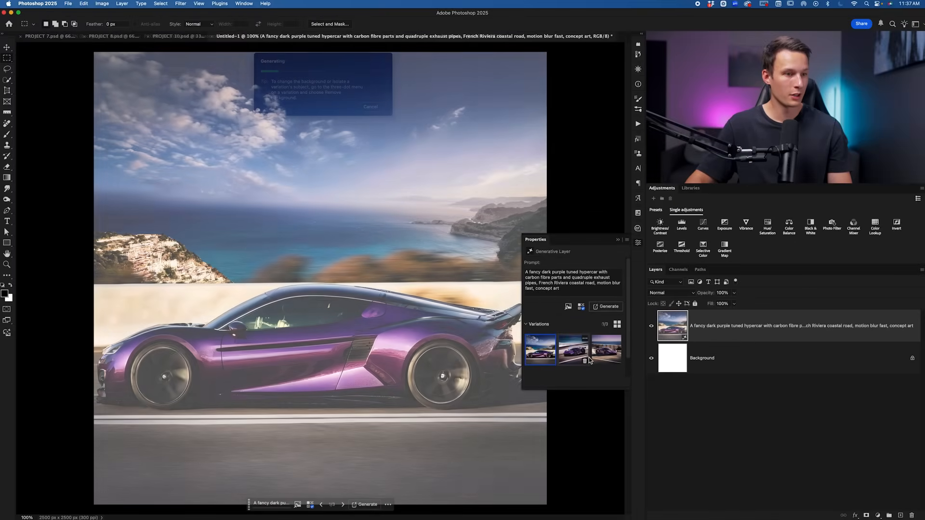
Compare the generated hypercar variations and choose the third one.
{"action": "left_click", "coordinate": [588, 358]}
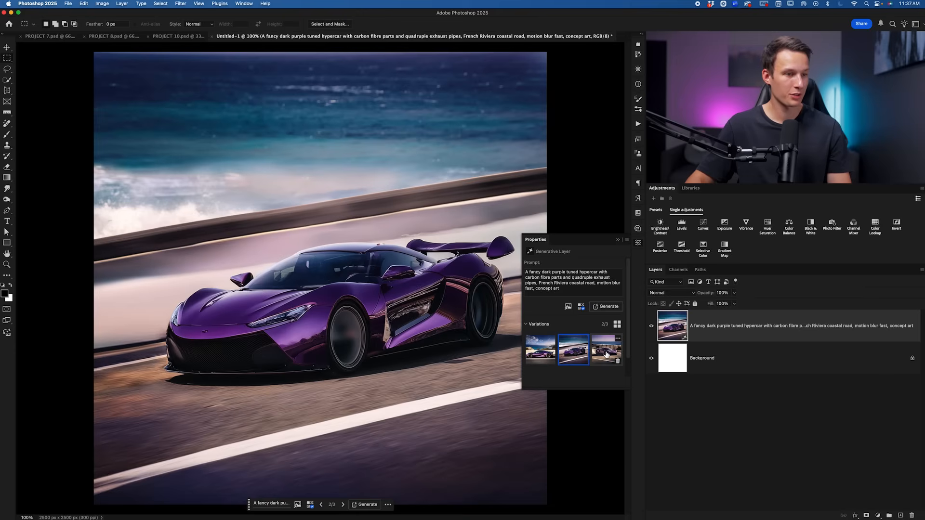
{"action": "left_click", "coordinate": [607, 352]}
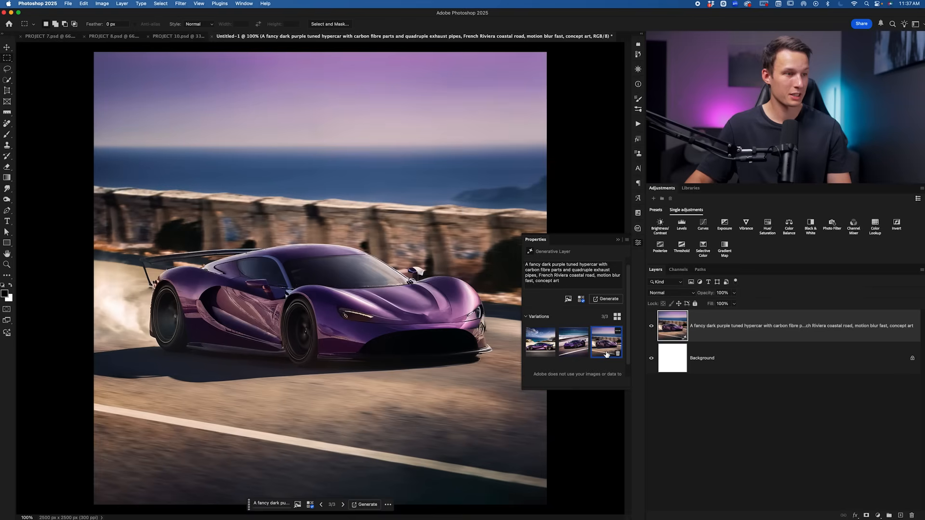
{"action": "left_click", "coordinate": [619, 240]}
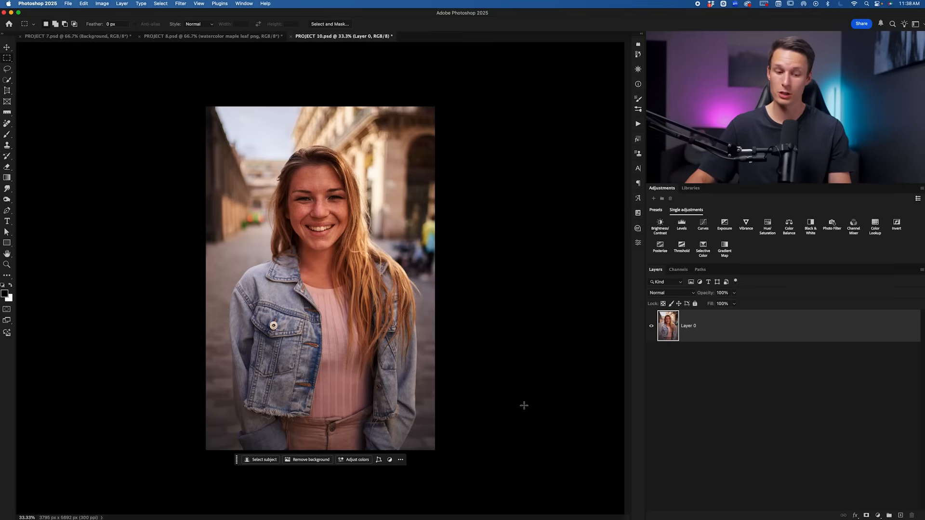
Expand the portrait's canvas equally on both sides with the Crop Tool, using Generative Expand as the fill.
{"action": "key", "text": "c"}
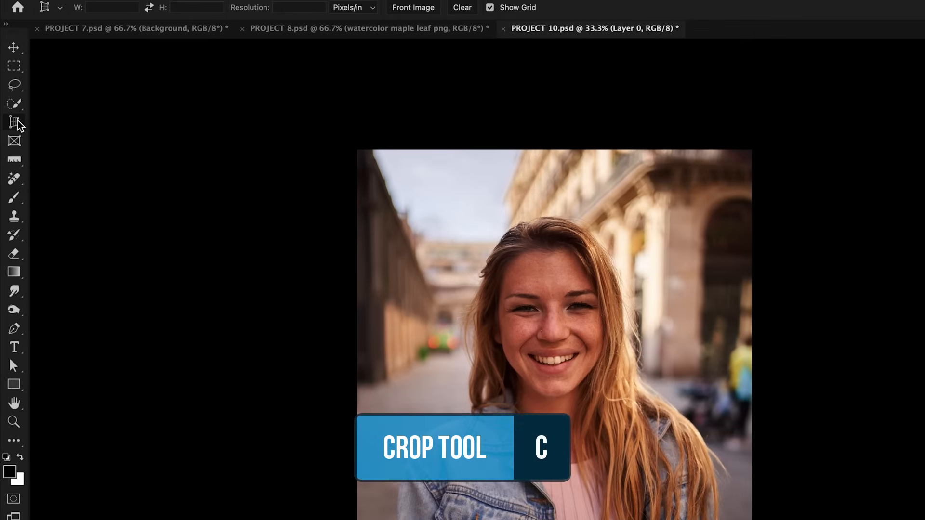
{"action": "right_click", "coordinate": [16, 123]}
{"action": "left_click", "coordinate": [68, 124]}
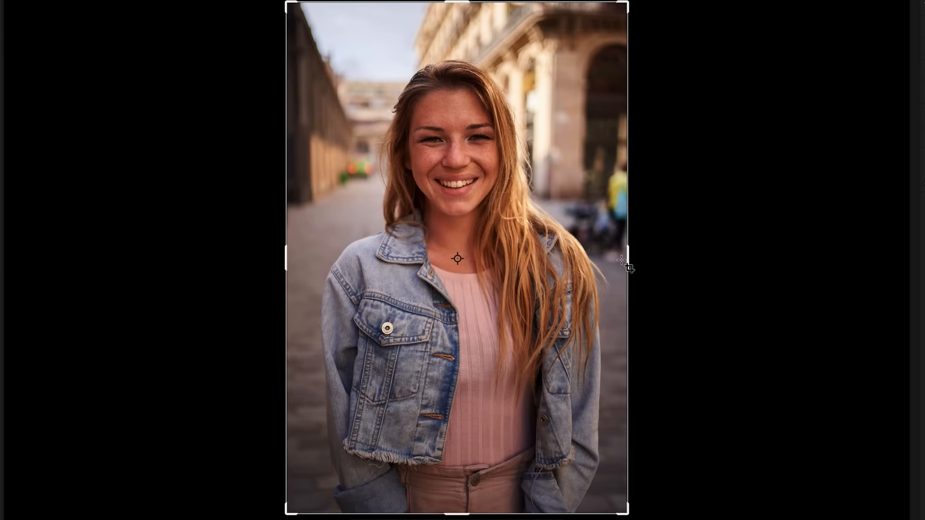
{"action": "left_click_drag", "start_coordinate": [625, 259], "coordinate": [825, 269]}
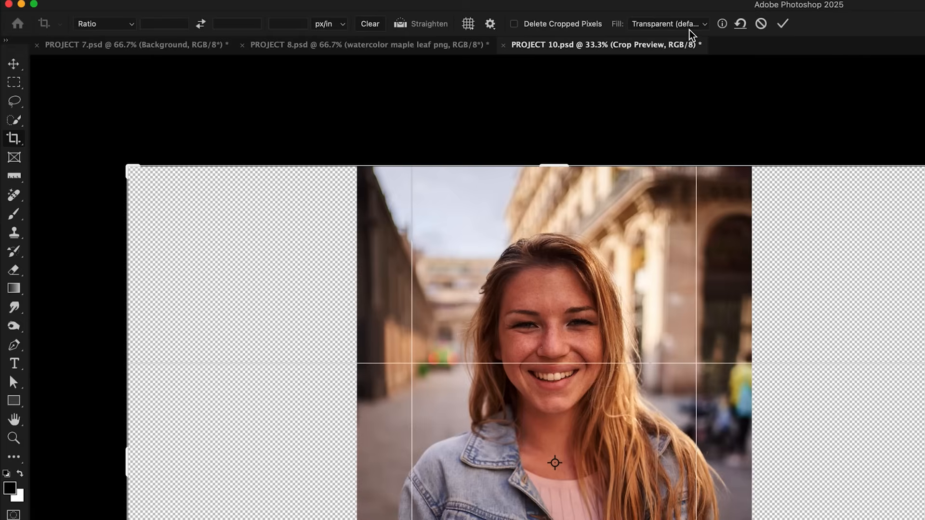
{"action": "left_click", "coordinate": [683, 24]}
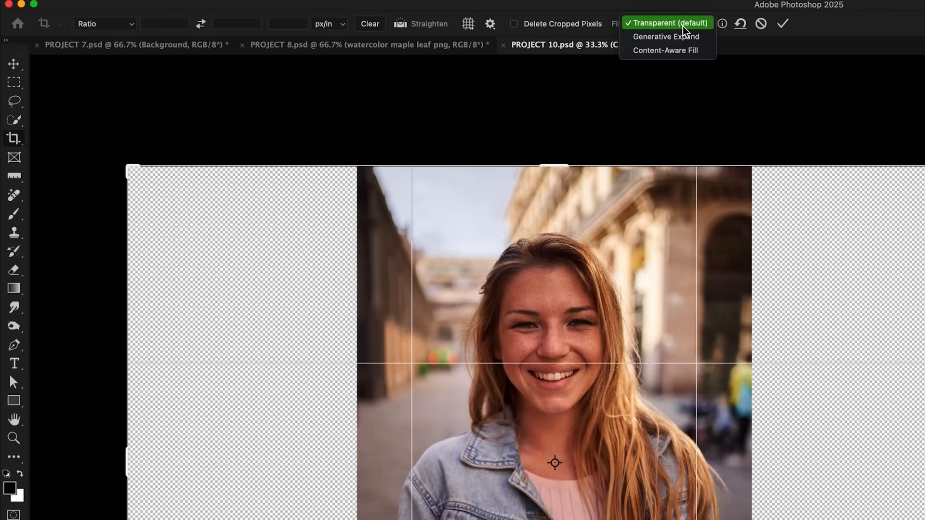
{"action": "left_click", "coordinate": [680, 46]}
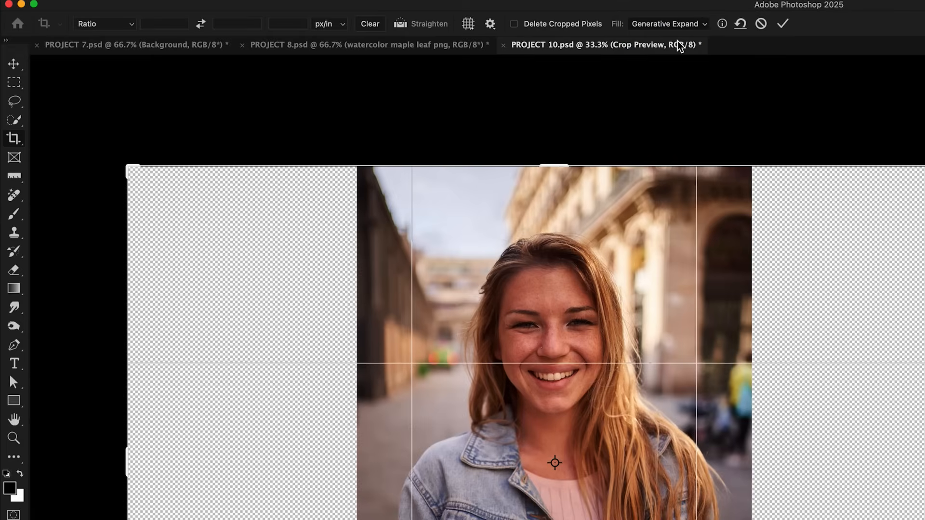
{"action": "left_click", "coordinate": [783, 23]}
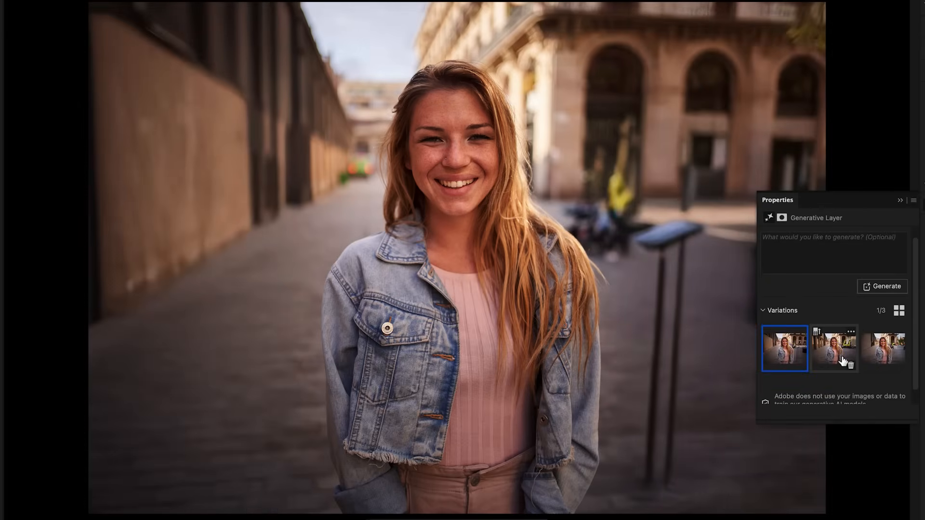
Compare the variations of the expanded street background and keep the first one.
{"action": "left_click", "coordinate": [840, 359]}
{"action": "left_click", "coordinate": [881, 359]}
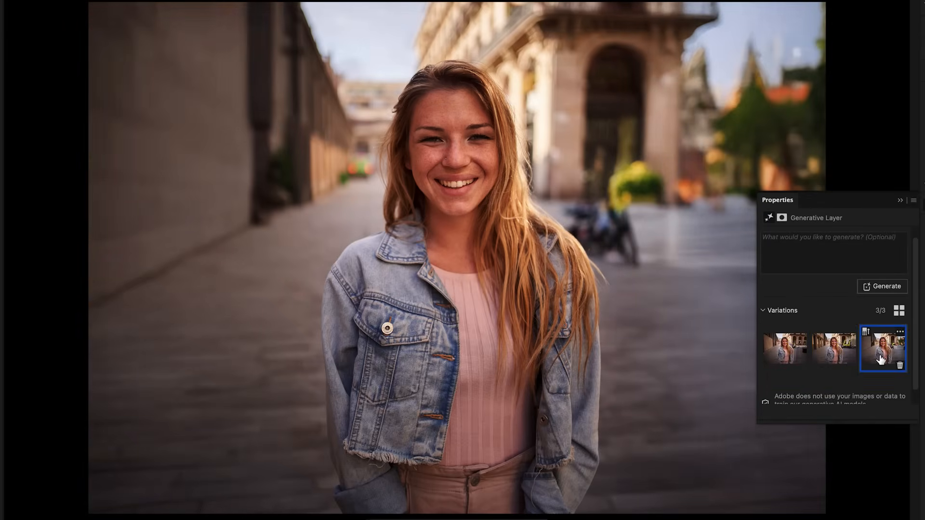
{"action": "left_click", "coordinate": [783, 355]}
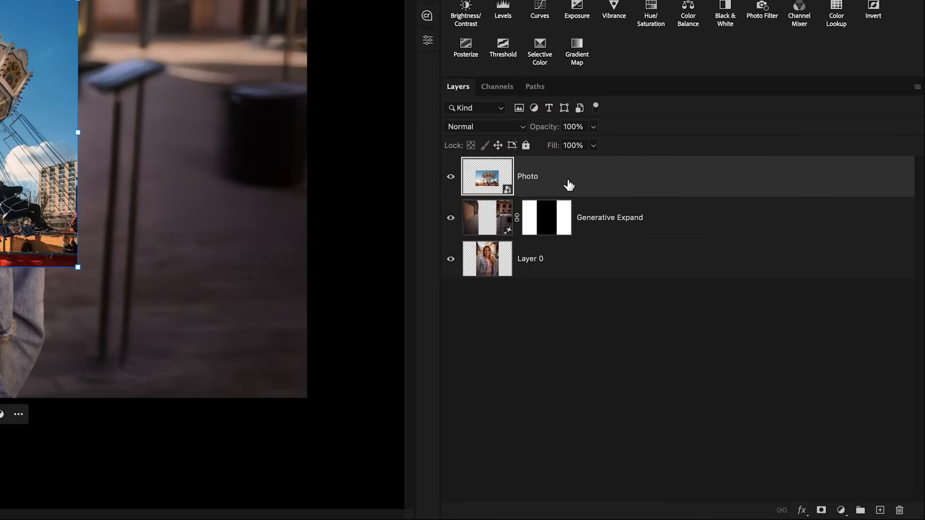
Make a rectangular selection above the carousel photo that overlaps its upper part, and hide the Generative Expand and Layer 0 layers.
{"action": "key", "text": "m"}
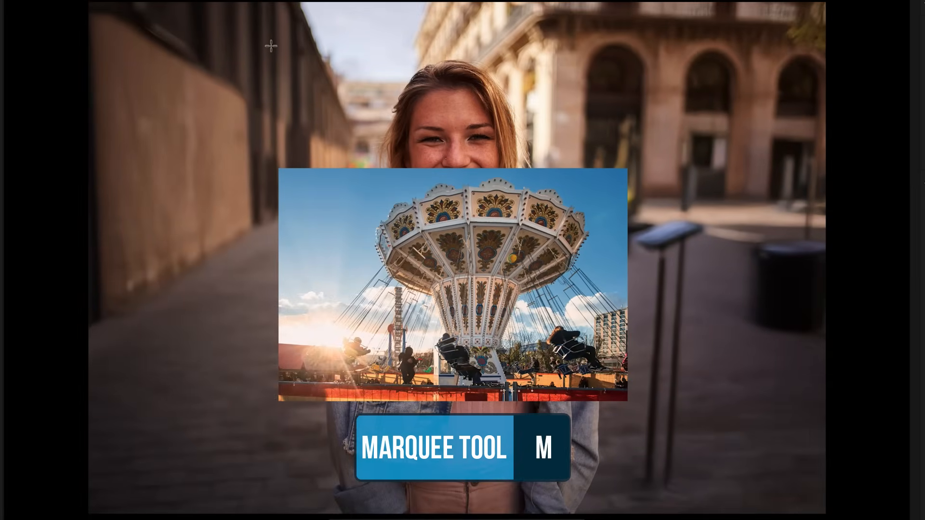
{"action": "left_click_drag", "start_coordinate": [273, 38], "coordinate": [629, 224]}
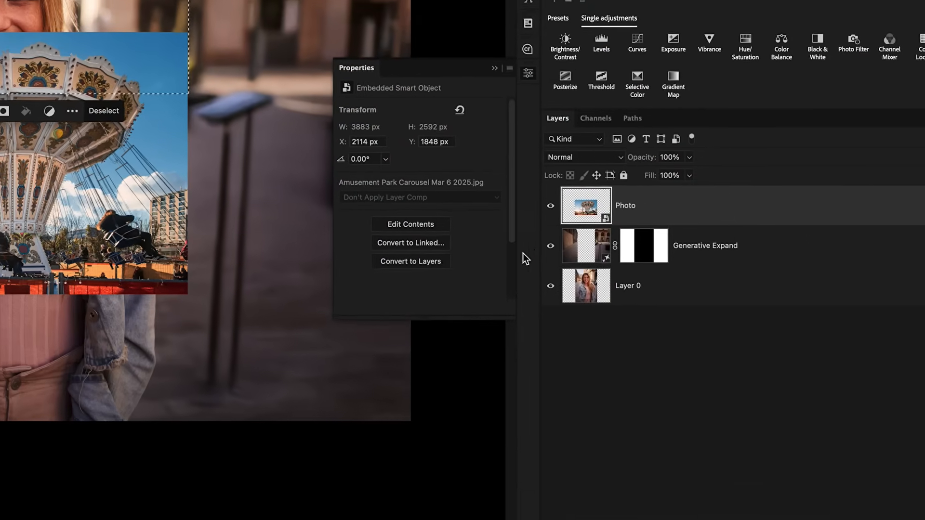
{"action": "left_click", "coordinate": [450, 217]}
{"action": "left_click", "coordinate": [454, 261]}
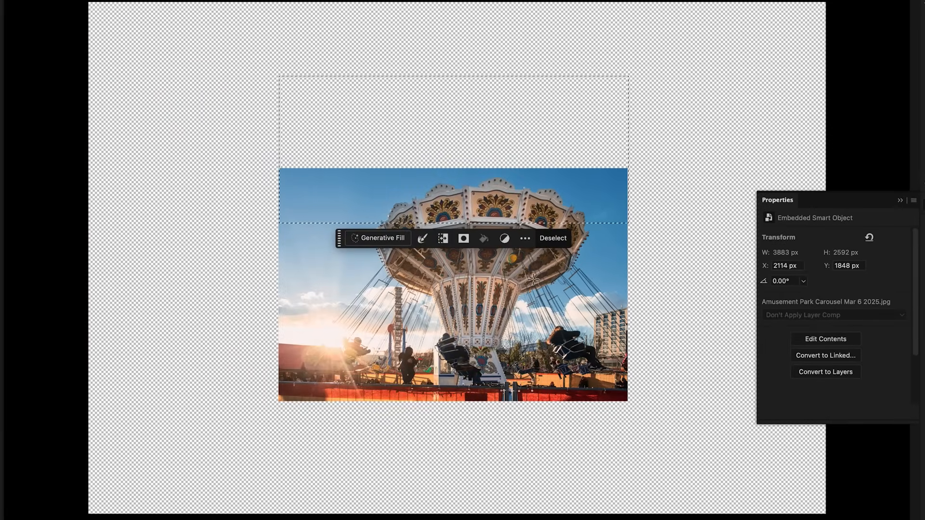
Extend the carousel photo upward using Generative Fill with an empty prompt, and target the new layer's mask with the Brush Tool.
{"action": "left_click", "coordinate": [403, 245]}
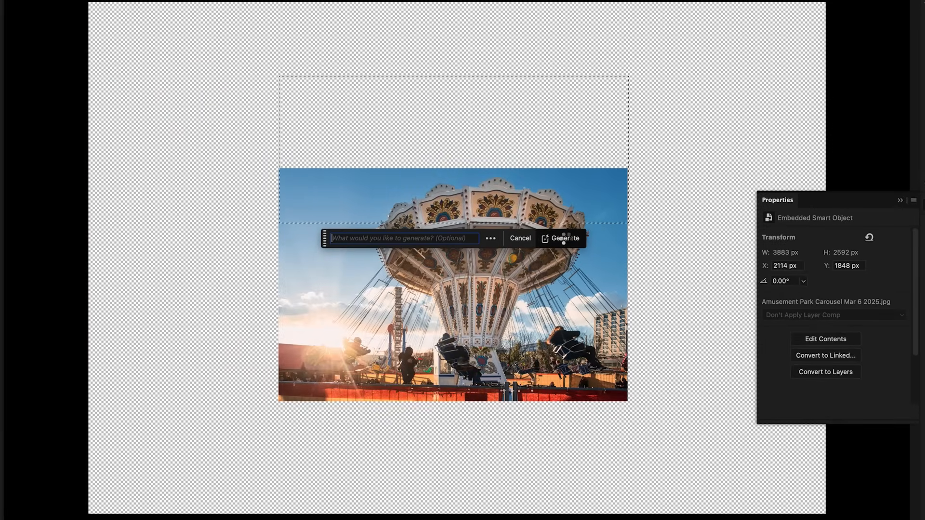
{"action": "left_click", "coordinate": [564, 238]}
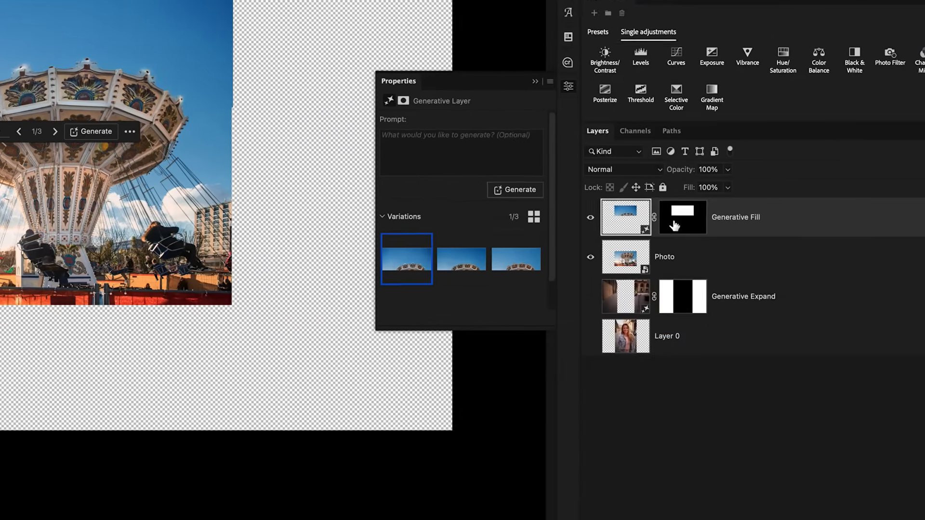
{"action": "left_click", "coordinate": [674, 217]}
{"action": "key", "text": "b"}
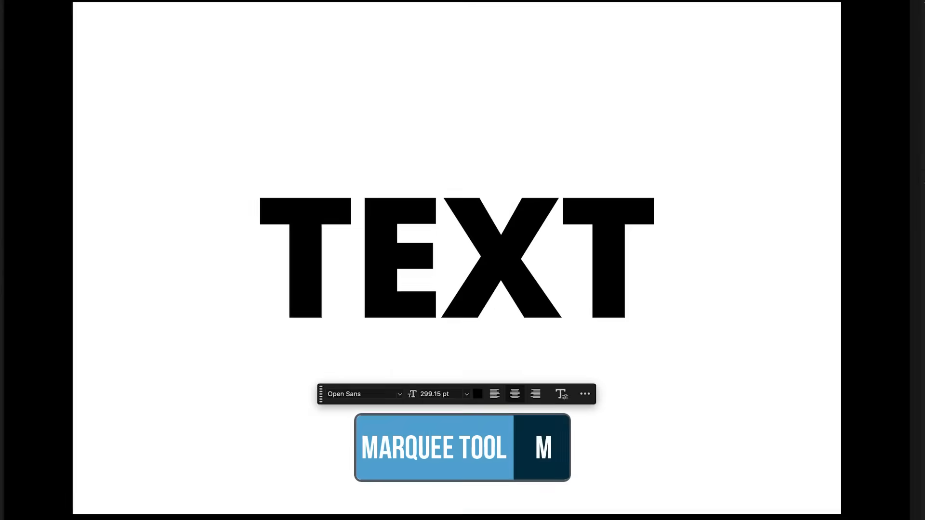
Select a rectangle around the word TEXT, subtract the letter shapes from it, and expand the selection by 15 pixels.
{"action": "left_click_drag", "start_coordinate": [203, 161], "coordinate": [718, 348]}
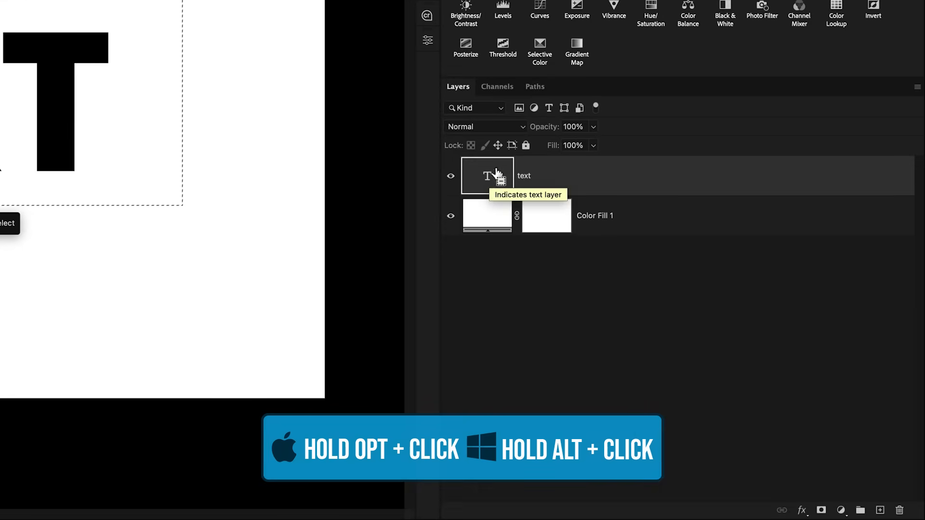
{"action": "left_click", "coordinate": [489, 179], "text": "ctrl+alt"}
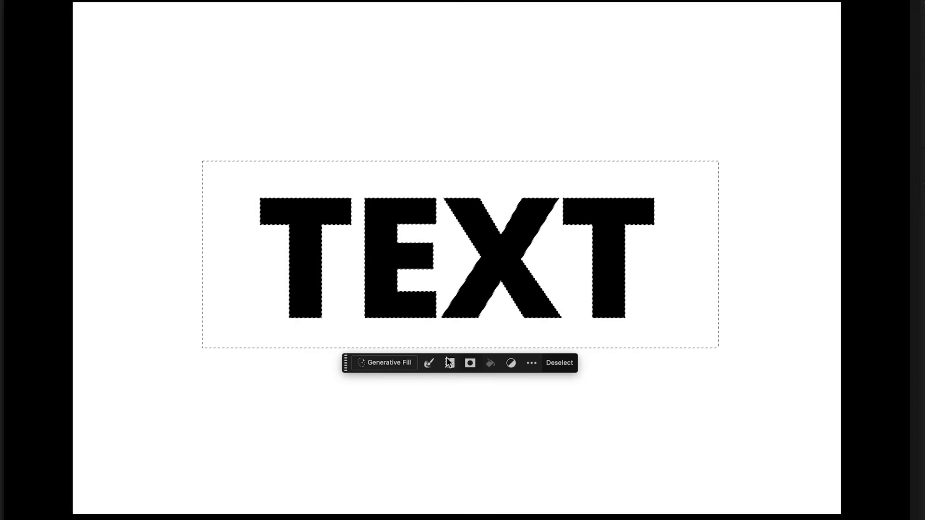
{"action": "left_click", "coordinate": [427, 363]}
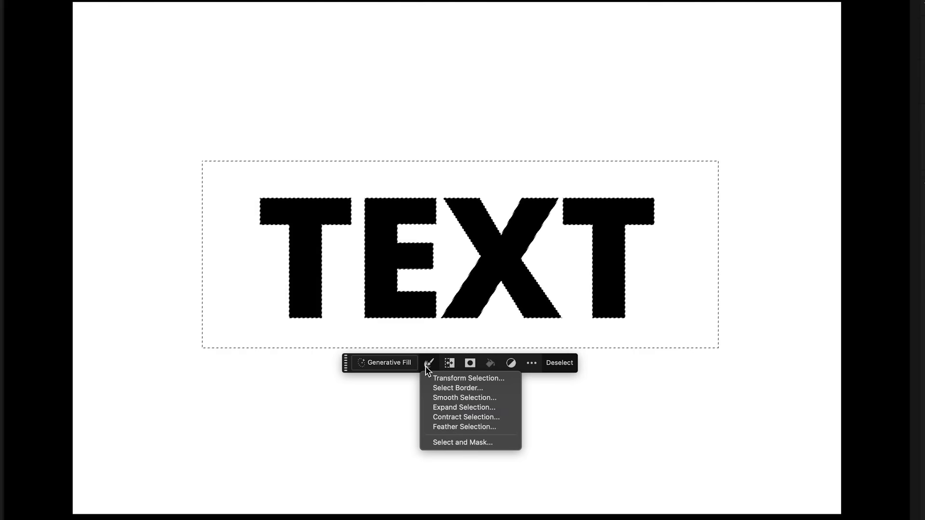
{"action": "left_click", "coordinate": [453, 407]}
{"action": "type", "text": "15"}
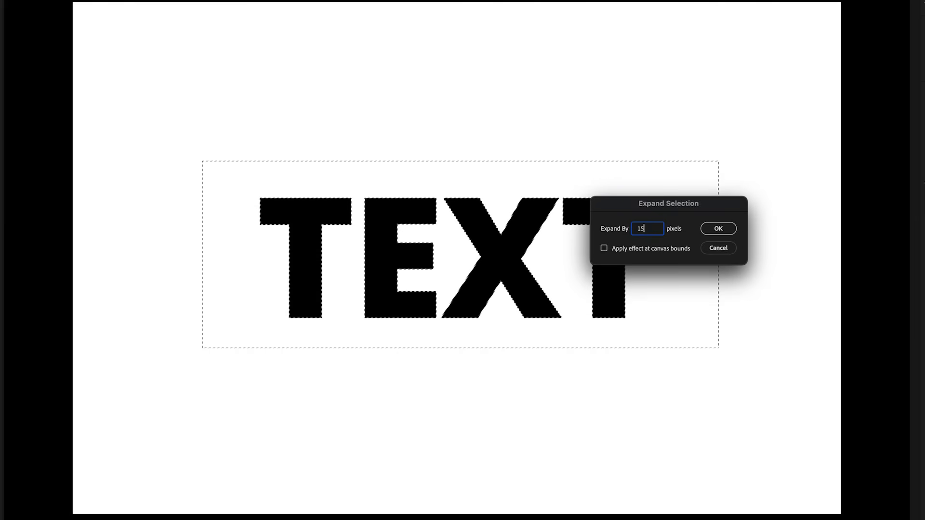
{"action": "left_click", "coordinate": [717, 229]}
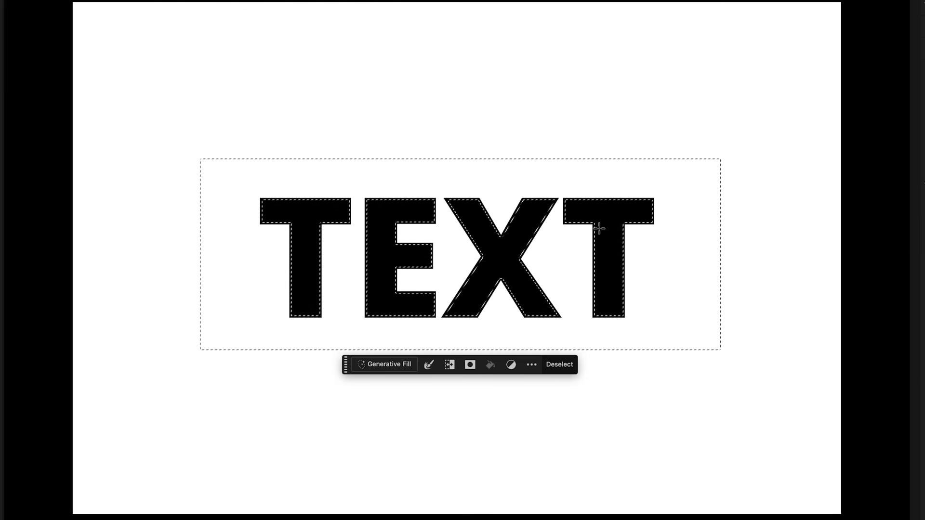
Run Generative Fill around the letters with the prompt "splattered paint edges" and choose the third variation.
{"action": "left_click", "coordinate": [413, 364]}
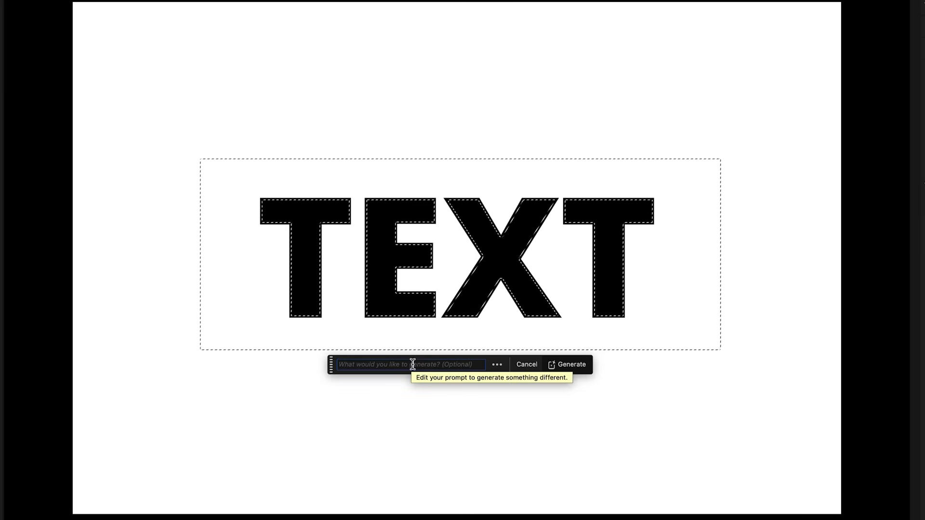
{"action": "type", "text": "splattered paint..."}
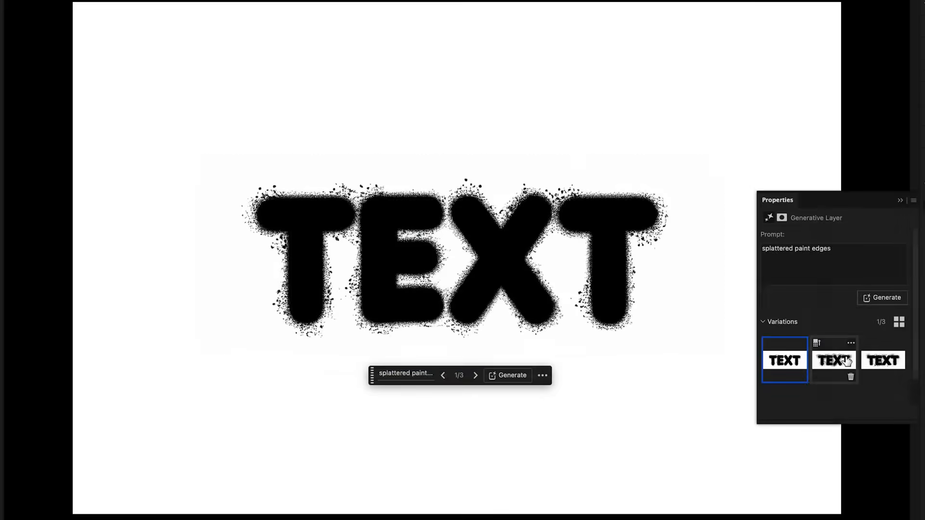
{"action": "left_click", "coordinate": [847, 361]}
{"action": "left_click", "coordinate": [893, 367]}
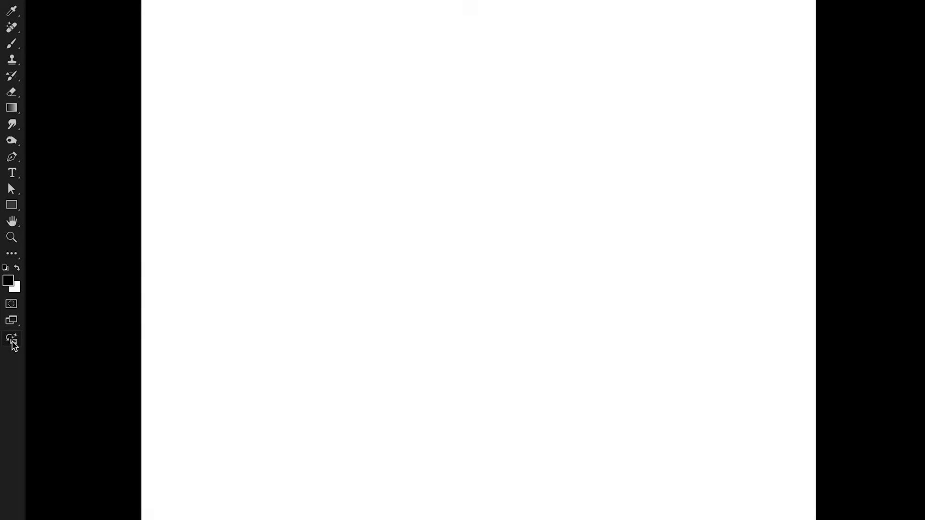
Generate an image with the prompt "brick texture, flat lighting, red bricks" and the Photo content type.
{"action": "left_click", "coordinate": [13, 341]}
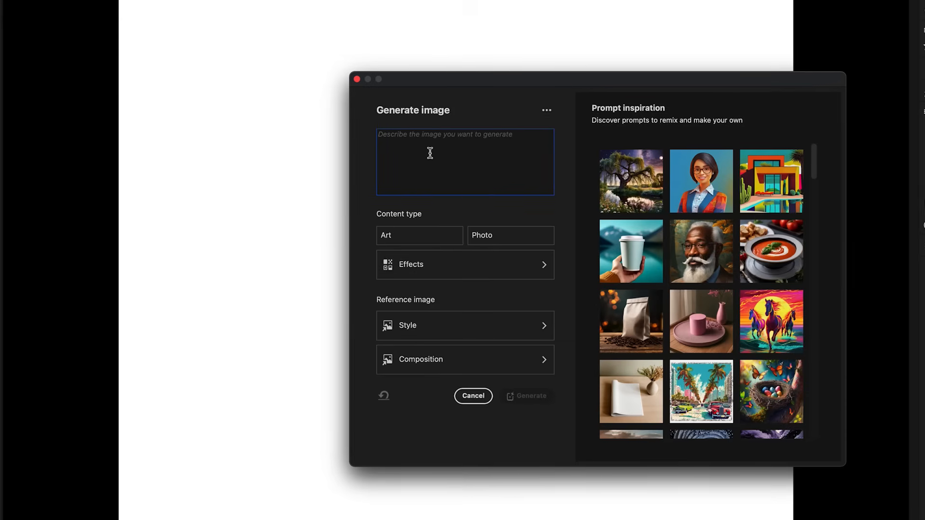
{"action": "type", "text": "brick texture, flat lighting, red bricks"}
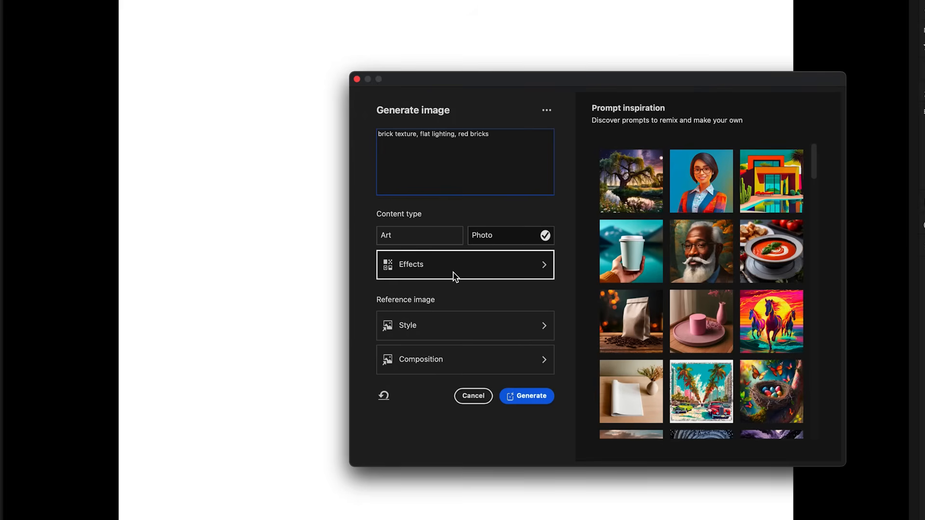
{"action": "left_click", "coordinate": [533, 396]}
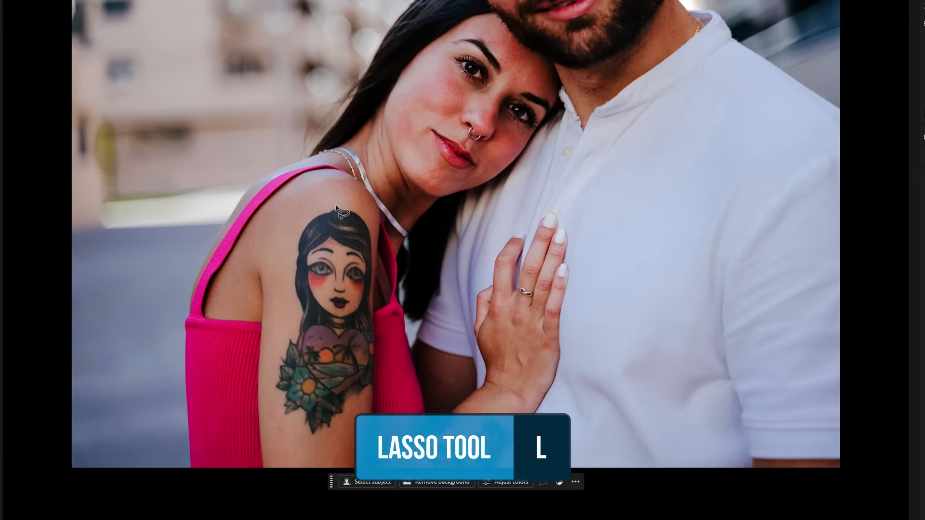
Remove the woman's upper-arm tattoo with a lasso selection and Generative Fill without a prompt, and lasso the tattoos on her forearm.
{"action": "left_click_drag", "start_coordinate": [335, 207], "coordinate": [316, 209]}
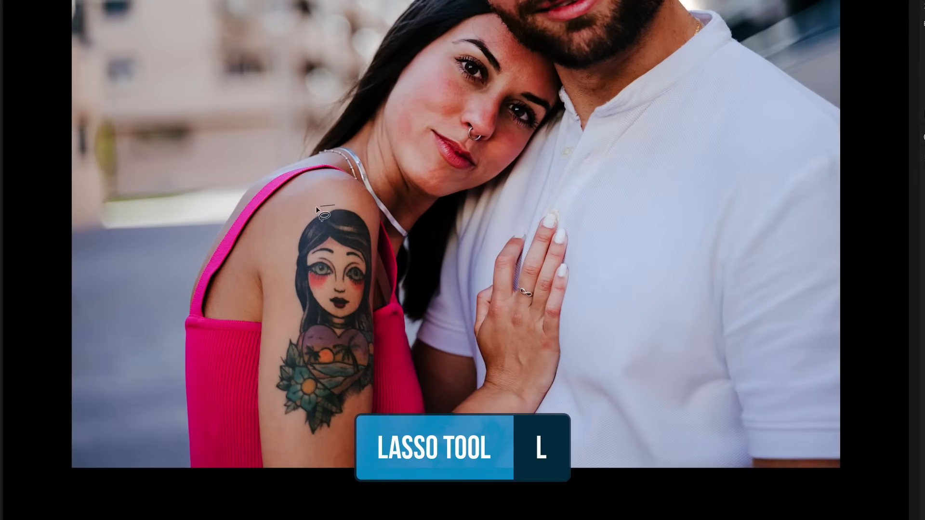
{"action": "left_click", "coordinate": [293, 241]}
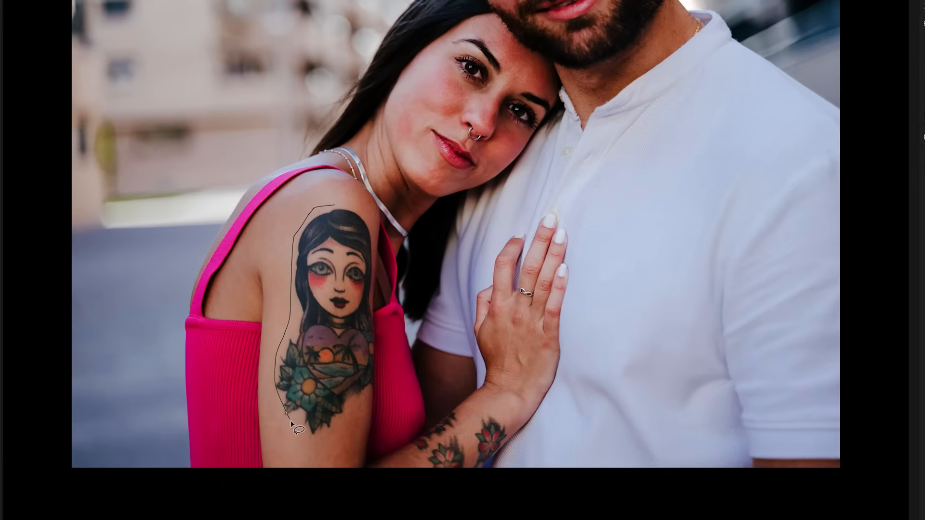
{"action": "mouse_move", "coordinate": [334, 440]}
{"action": "left_mouse_down"}
{"action": "mouse_move", "coordinate": [378, 384]}
{"action": "mouse_move", "coordinate": [378, 226]}
{"action": "left_mouse_up"}
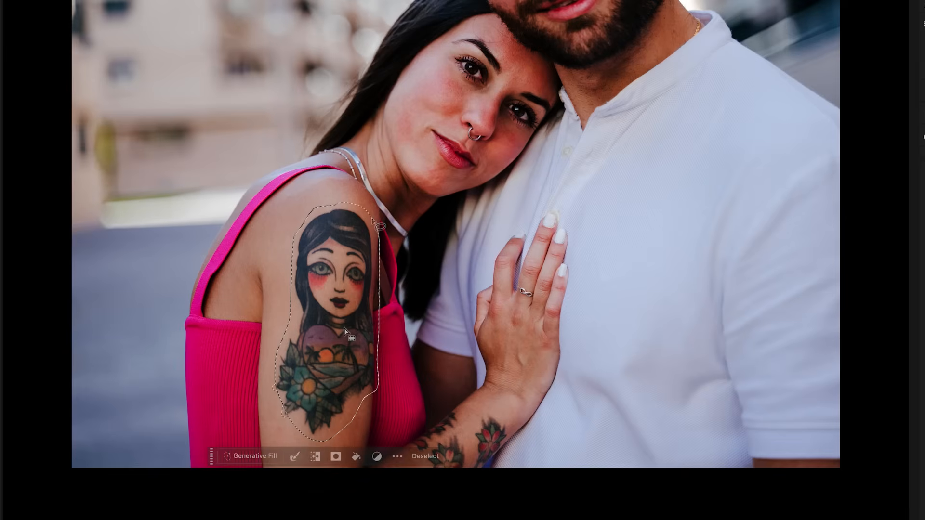
{"action": "left_click", "coordinate": [254, 456]}
{"action": "left_click", "coordinate": [425, 455]}
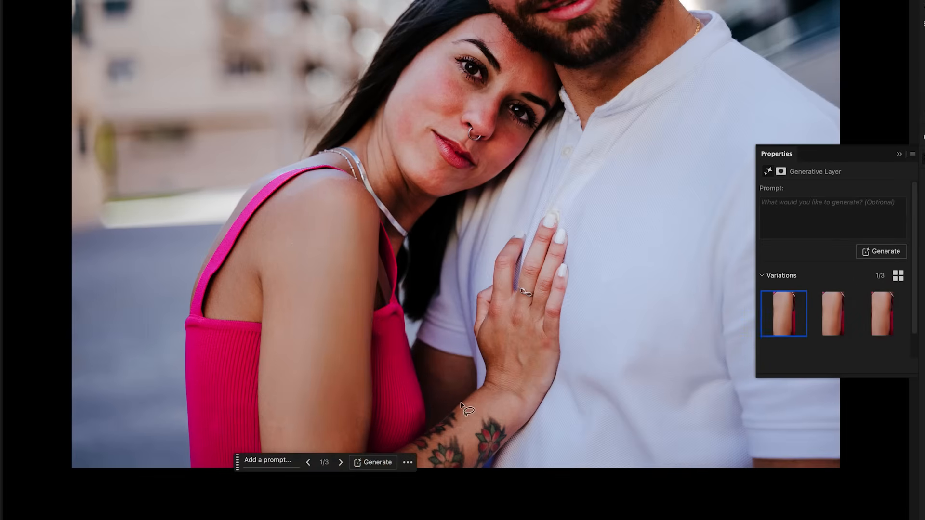
{"action": "mouse_move", "coordinate": [461, 404]}
{"action": "left_mouse_down"}
{"action": "mouse_move", "coordinate": [424, 418]}
{"action": "mouse_move", "coordinate": [406, 446]}
{"action": "mouse_move", "coordinate": [426, 464]}
{"action": "mouse_move", "coordinate": [477, 473]}
{"action": "mouse_move", "coordinate": [504, 454]}
{"action": "left_mouse_up"}
{"action": "left_click_drag", "start_coordinate": [478, 416], "coordinate": [470, 410]}
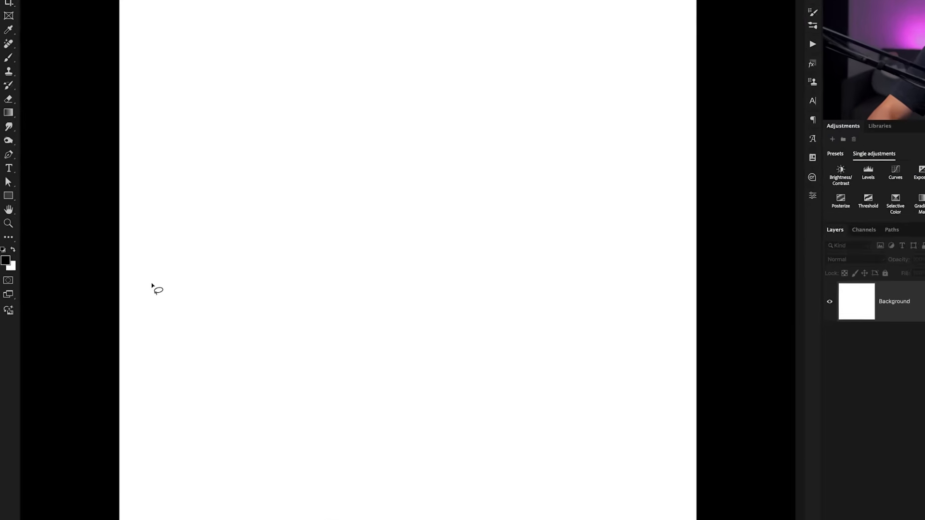
Generate a Photo image of "plain silver pop can on white studio background, mockup templated, even lighting" and choose the third variation.
{"action": "left_click", "coordinate": [7, 332]}
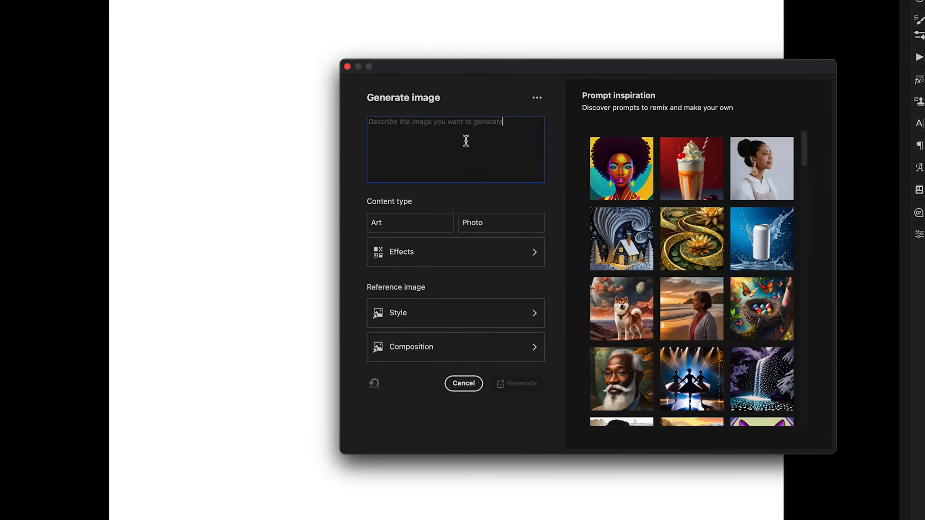
{"action": "type", "text": "plain silver pop can on white studio background, mockup templated, even lighting"}
{"action": "left_click_drag", "start_coordinate": [369, 123], "coordinate": [491, 132]}
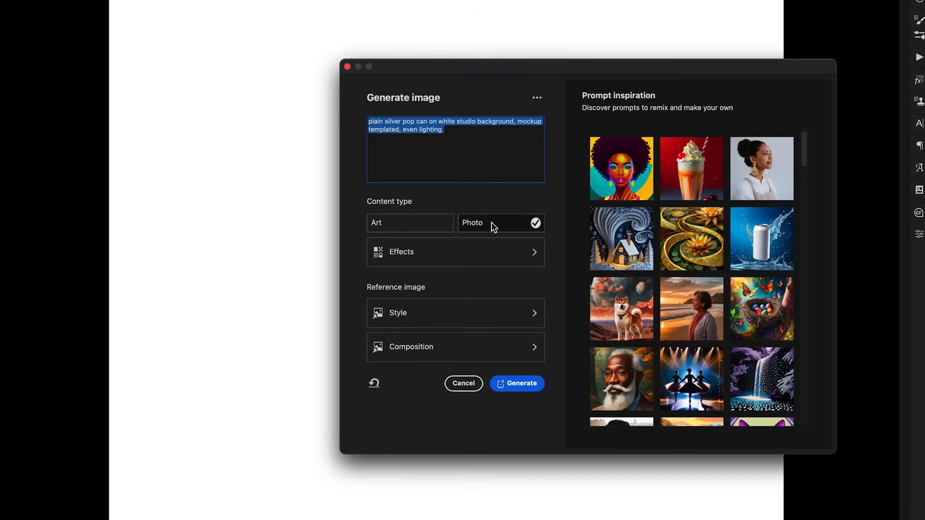
{"action": "left_click", "coordinate": [520, 387]}
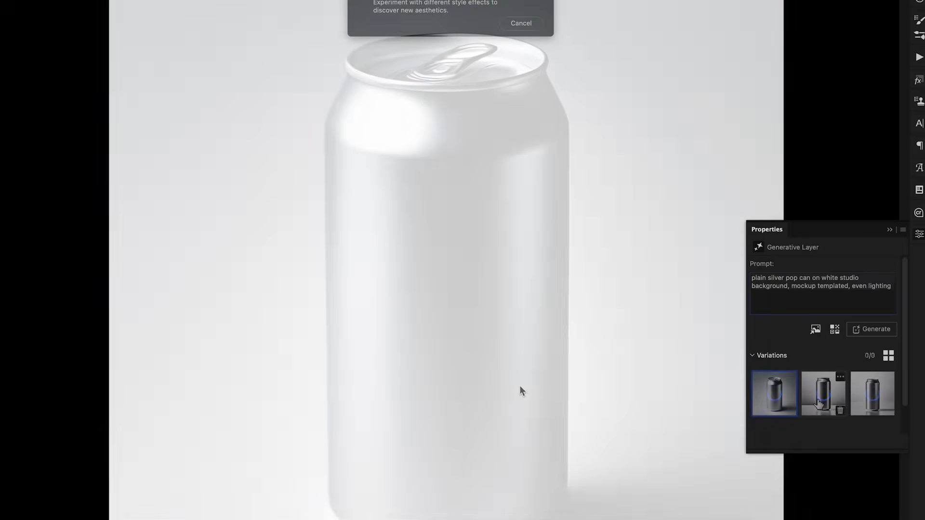
{"action": "left_click", "coordinate": [871, 398]}
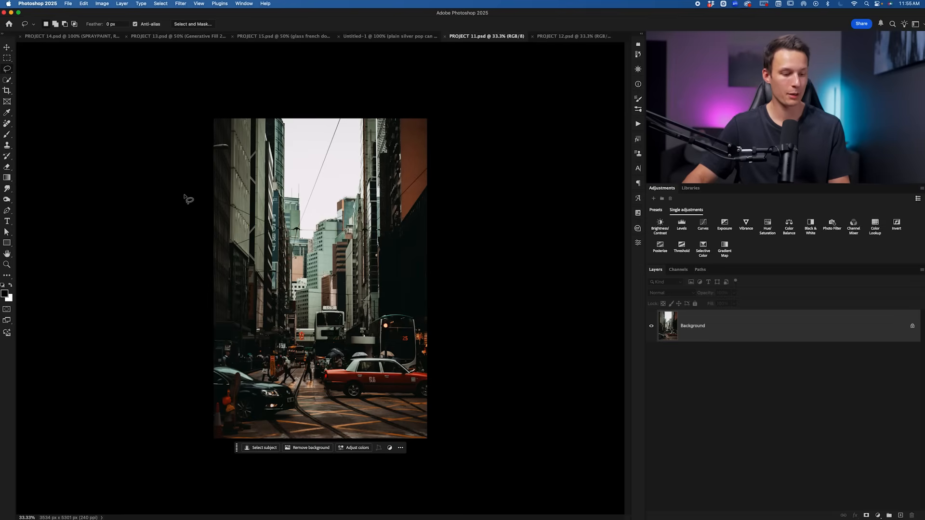
Remove the wires and cables from the city street photo with the Remove tool's Find distractions option.
{"action": "key", "text": "j"}
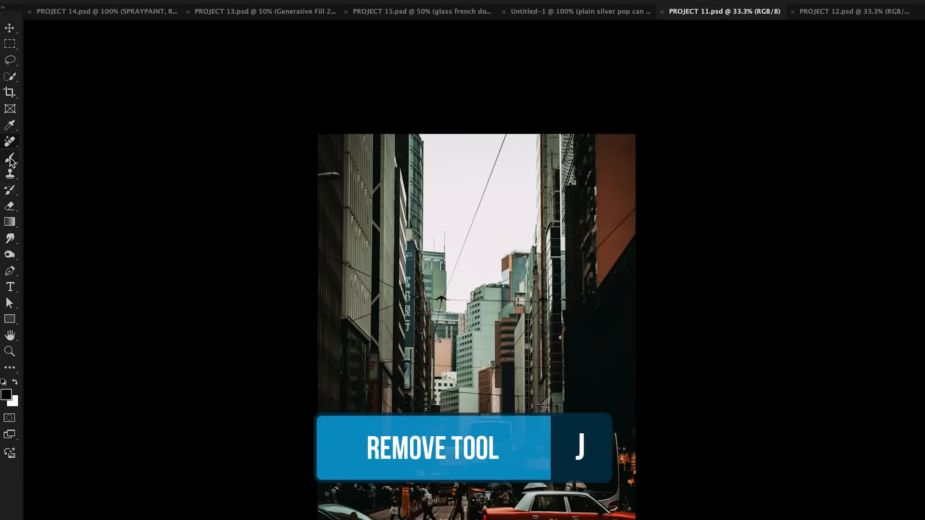
{"action": "left_click", "coordinate": [157, 23]}
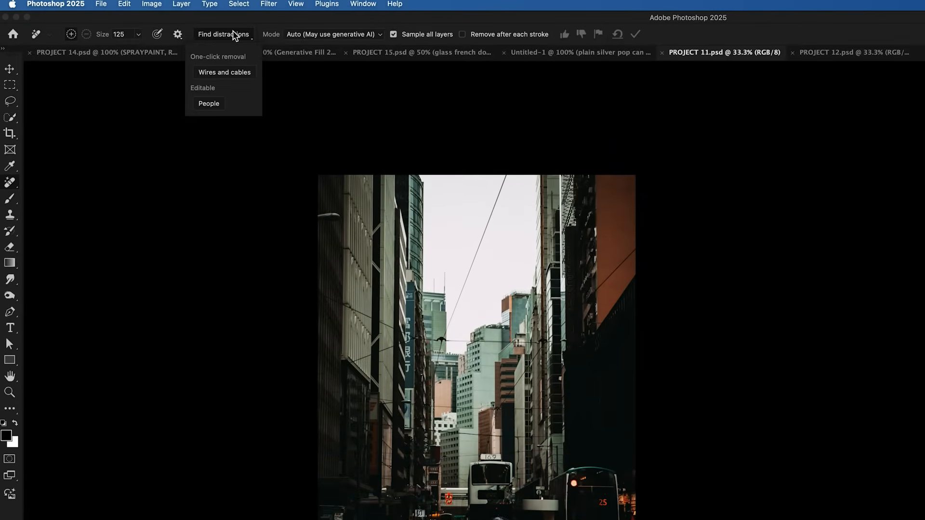
{"action": "left_click", "coordinate": [222, 73]}
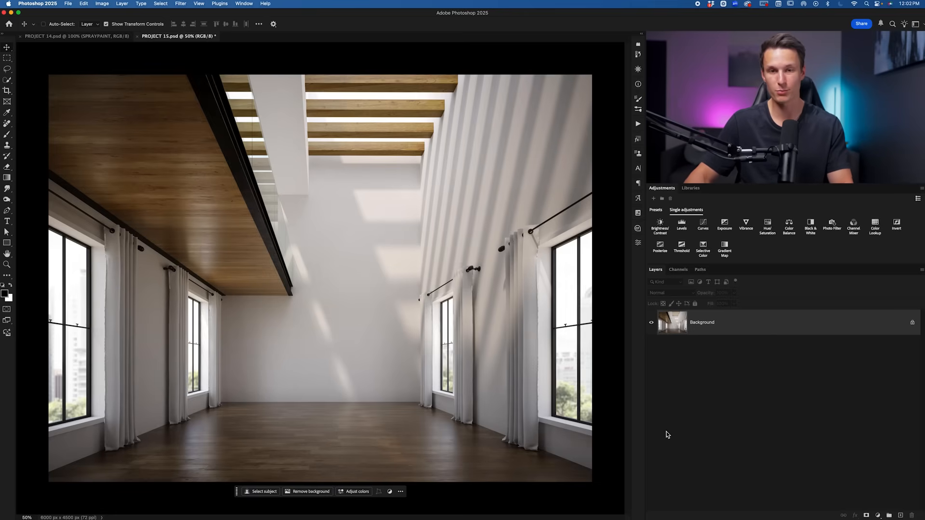
Select a rectangle low on the room's back wall, run Generative Fill with the prompt "glass french doors", and open the generated layer's properties.
{"action": "key", "text": "m"}
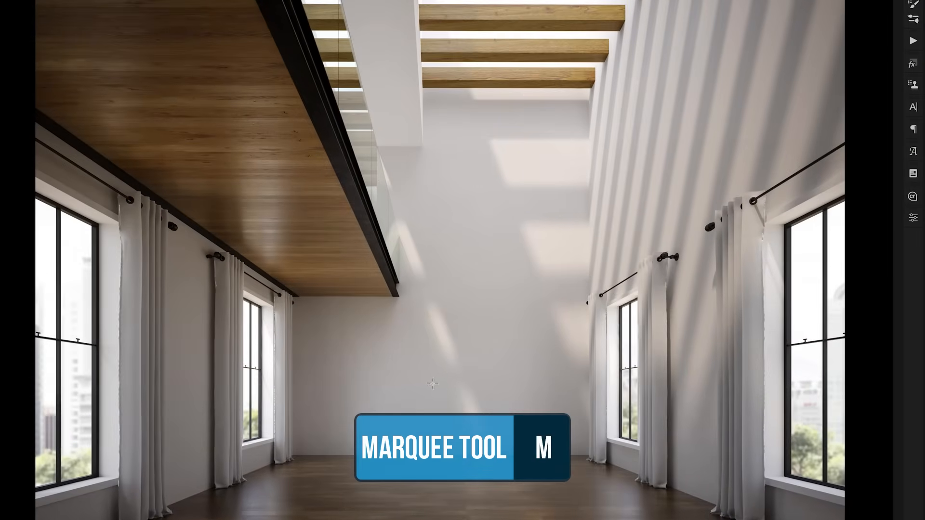
{"action": "left_click_drag", "start_coordinate": [370, 342], "coordinate": [516, 462]}
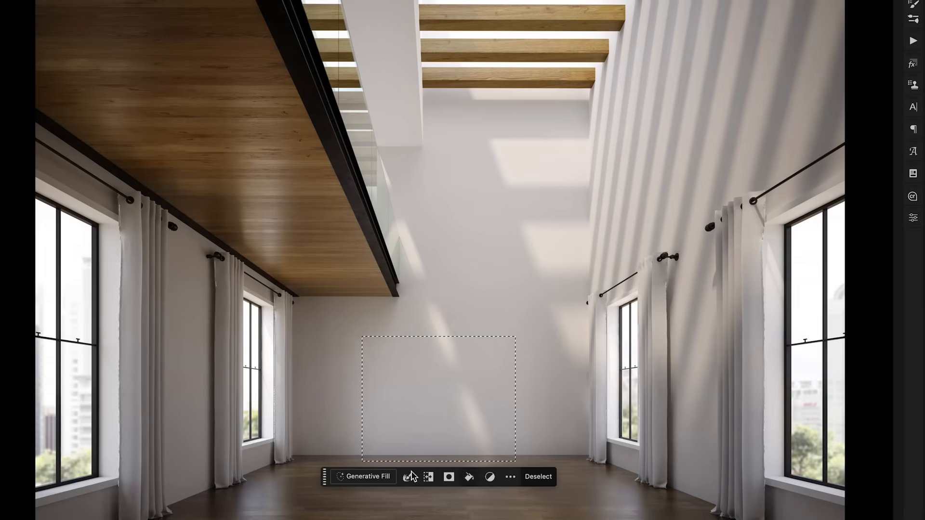
{"action": "left_click", "coordinate": [388, 477]}
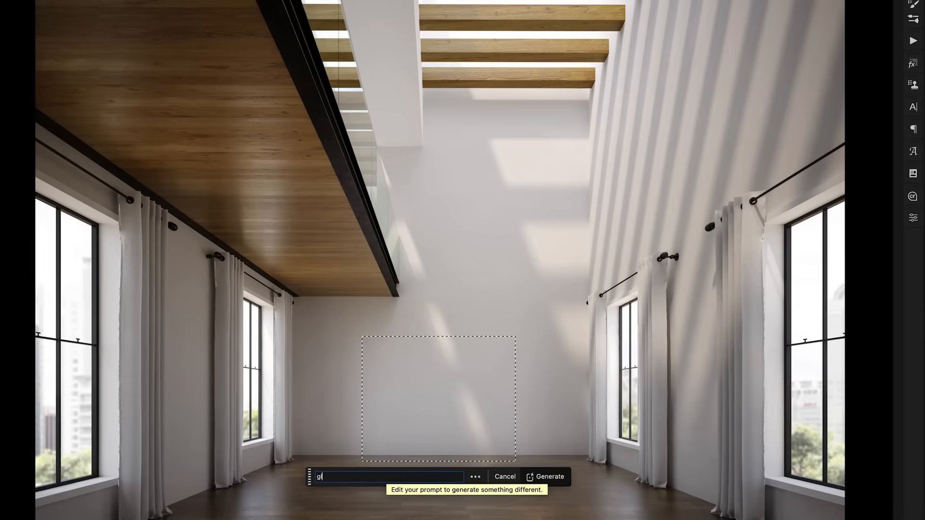
{"action": "type", "text": "glass french doors"}
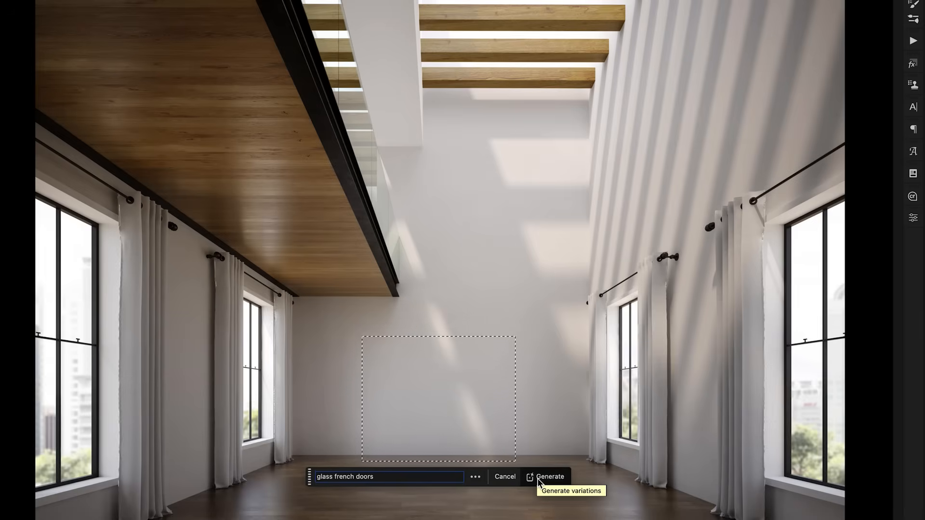
{"action": "left_click", "coordinate": [544, 476]}
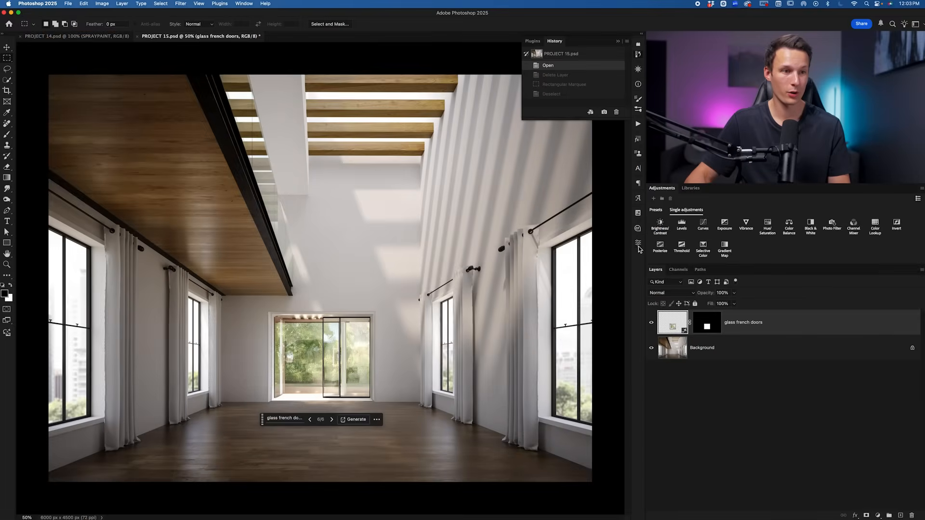
{"action": "left_click", "coordinate": [638, 244]}
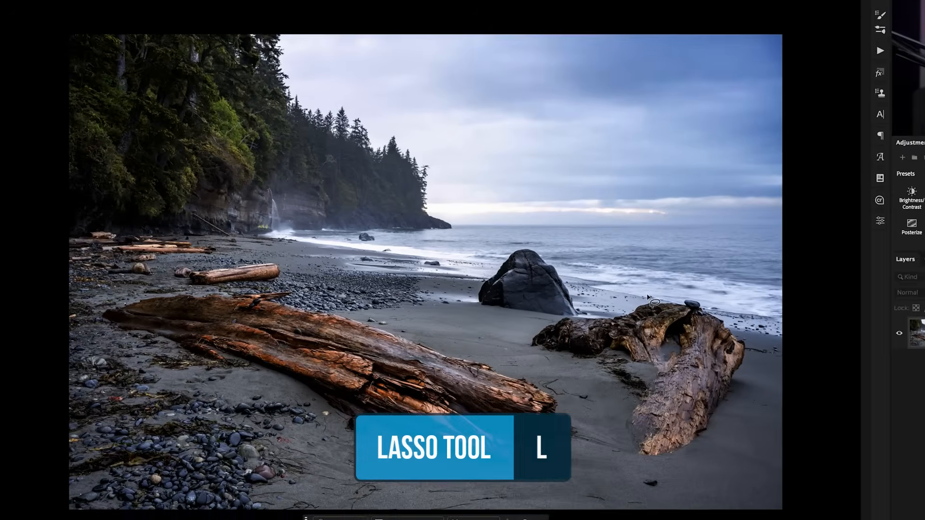
Lasso the forked driftwood beside the black rock on the beach and remove it with Generative Fill without a prompt.
{"action": "mouse_move", "coordinate": [474, 296]}
{"action": "left_mouse_down"}
{"action": "mouse_move", "coordinate": [461, 308]}
{"action": "mouse_move", "coordinate": [384, 325]}
{"action": "left_mouse_up"}
{"action": "mouse_move", "coordinate": [535, 338]}
{"action": "left_mouse_down"}
{"action": "mouse_move", "coordinate": [592, 366]}
{"action": "mouse_move", "coordinate": [629, 456]}
{"action": "mouse_move", "coordinate": [673, 480]}
{"action": "mouse_move", "coordinate": [723, 470]}
{"action": "mouse_move", "coordinate": [777, 415]}
{"action": "mouse_move", "coordinate": [781, 332]}
{"action": "left_mouse_up"}
{"action": "left_click_drag", "start_coordinate": [731, 298], "coordinate": [670, 296]}
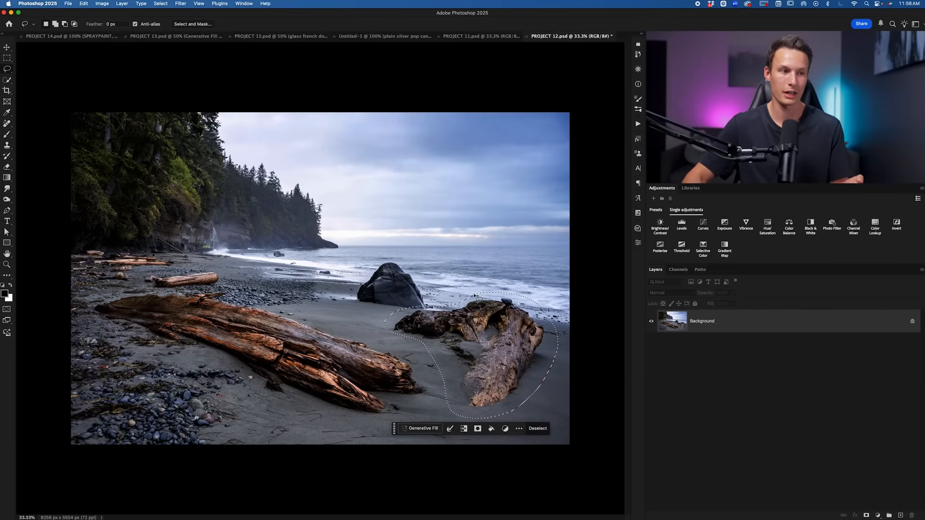
{"action": "left_click", "coordinate": [413, 430]}
{"action": "left_click", "coordinate": [548, 433]}
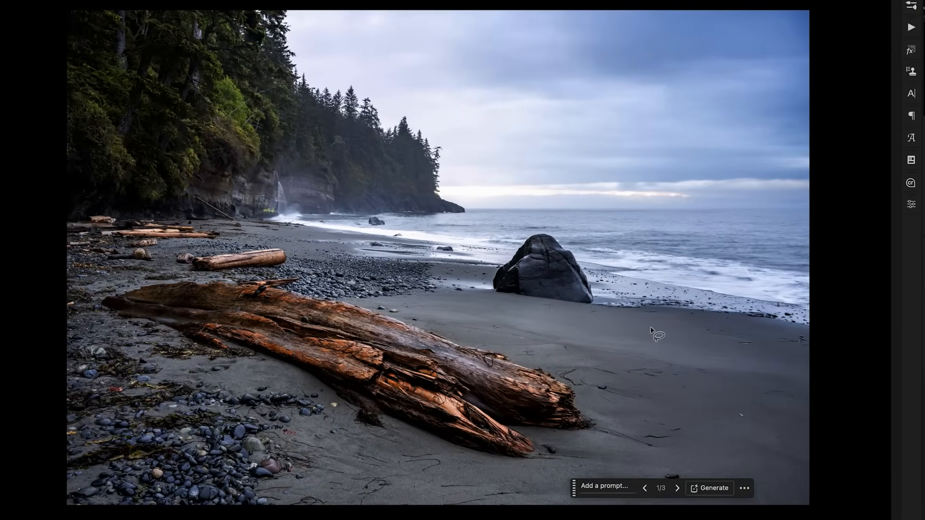
Lasso an area of empty sand beside the black rock and run Generative Fill with the prompt "campfire".
{"action": "left_click_drag", "start_coordinate": [660, 326], "coordinate": [660, 326]}
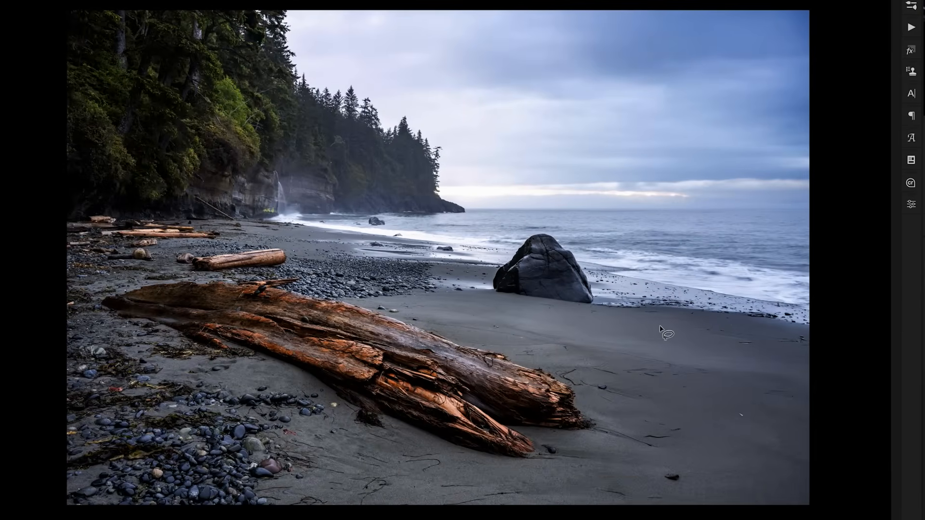
{"action": "mouse_move", "coordinate": [586, 356]}
{"action": "left_mouse_down"}
{"action": "mouse_move", "coordinate": [681, 378]}
{"action": "mouse_move", "coordinate": [719, 305]}
{"action": "left_mouse_up"}
{"action": "left_click_drag", "start_coordinate": [604, 322], "coordinate": [604, 321]}
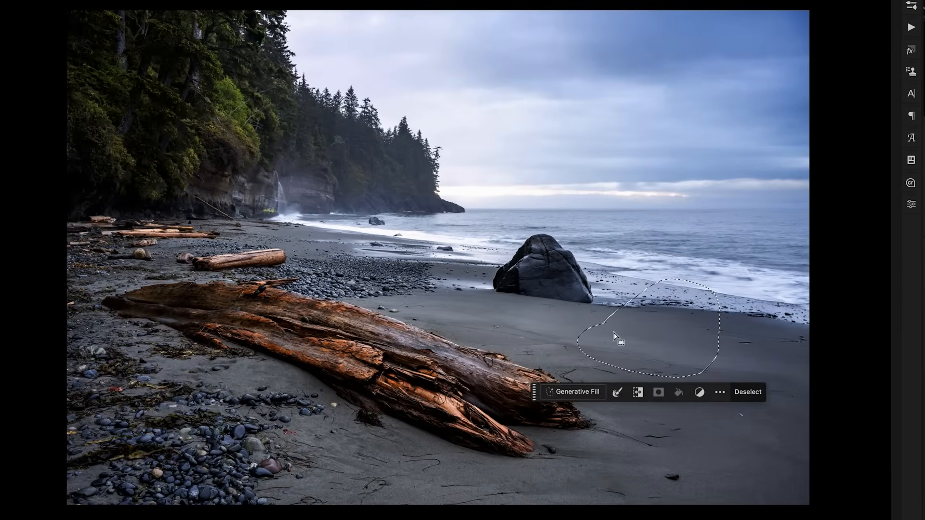
{"action": "left_click", "coordinate": [578, 392]}
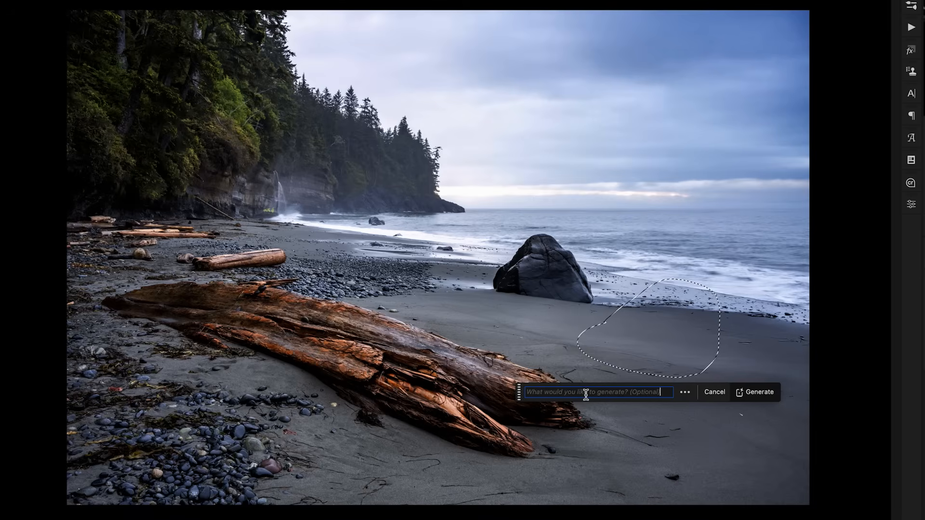
{"action": "type", "text": "campfire"}
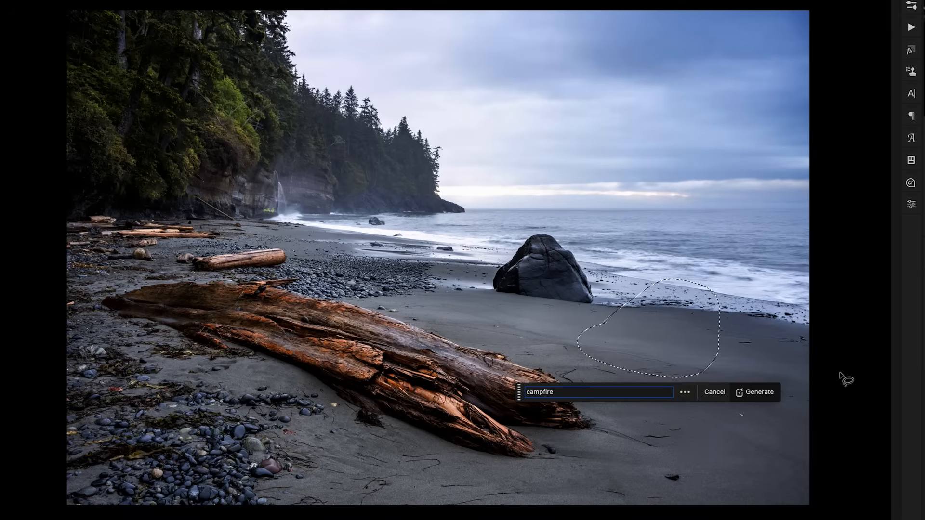
{"action": "left_click", "coordinate": [764, 393]}
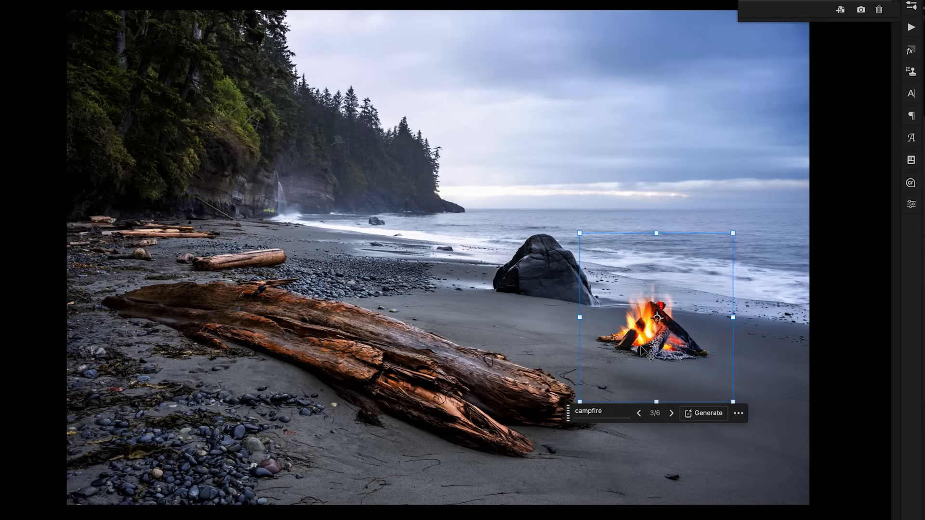
Lasso the area around and above the campfire's fire and run Generative Fill with the prompt "flames".
{"action": "key", "text": "l"}
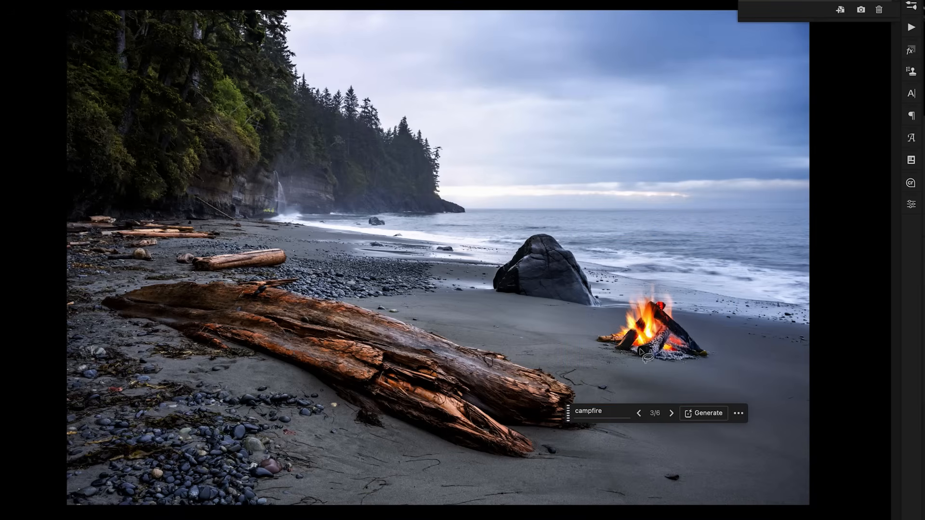
{"action": "left_click_drag", "start_coordinate": [668, 266], "coordinate": [666, 263]}
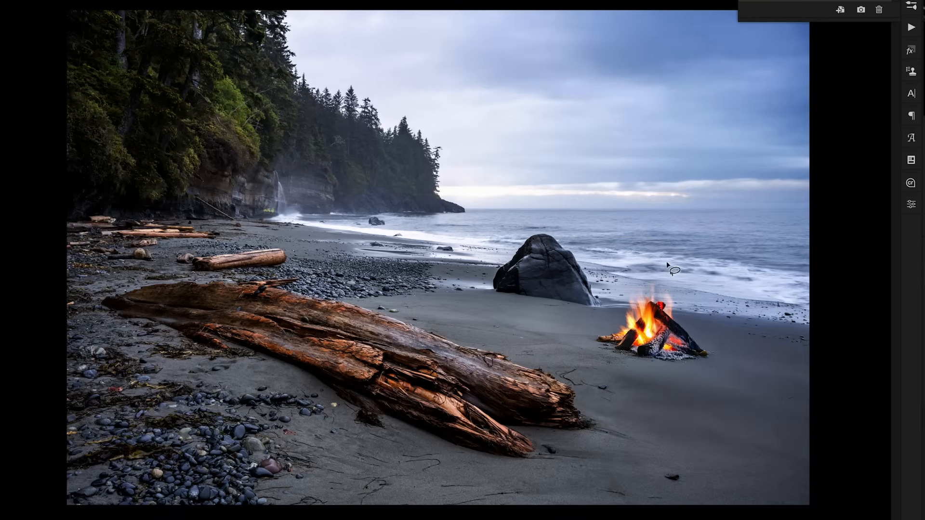
{"action": "left_click_drag", "start_coordinate": [670, 334], "coordinate": [681, 269]}
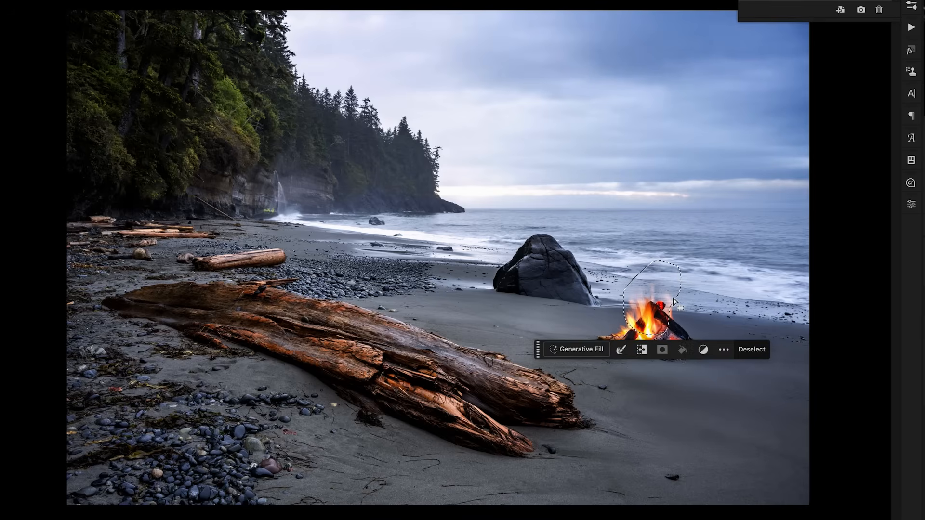
{"action": "left_click", "coordinate": [581, 349]}
{"action": "type", "text": "flames"}
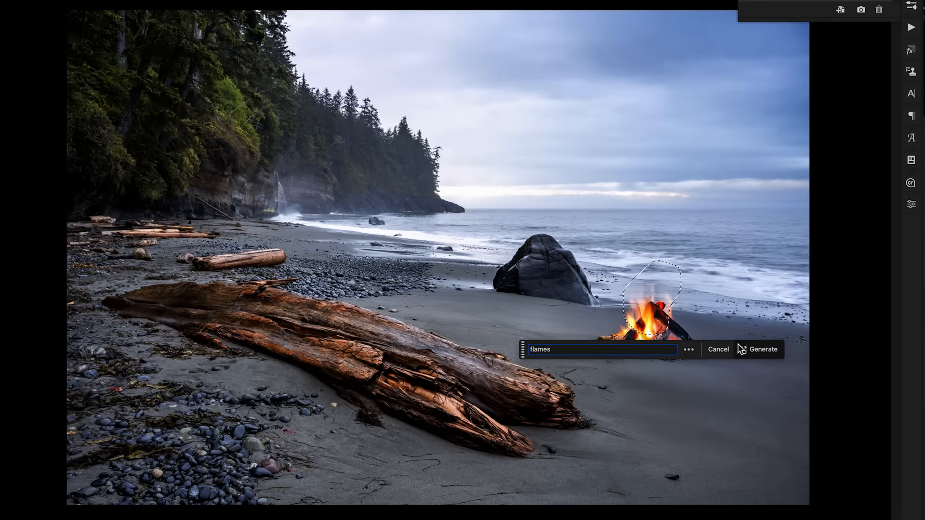
{"action": "left_click", "coordinate": [758, 352]}
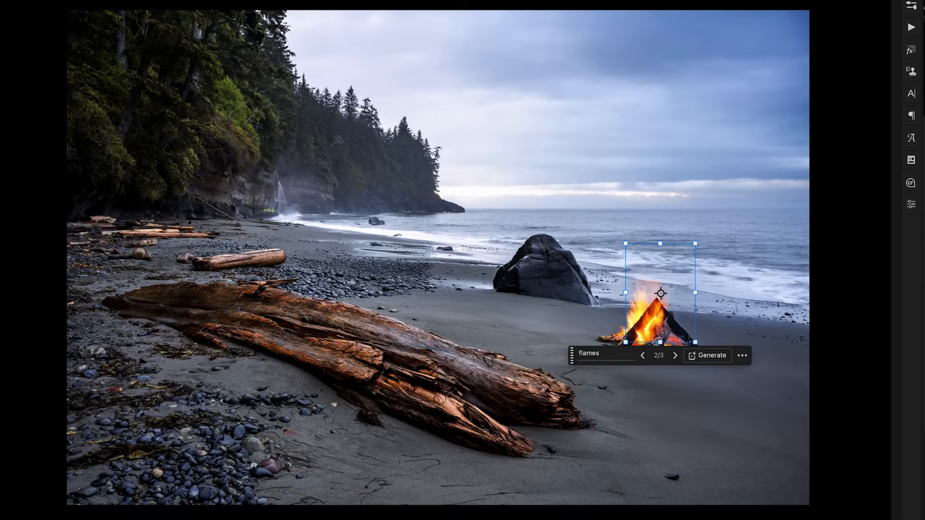
Deselect the layers and compare the original beach photo with the edit by isolating the Background layer and restoring all layers.
{"action": "left_click", "coordinate": [737, 436]}
{"action": "left_click", "coordinate": [652, 390], "text": "alt"}
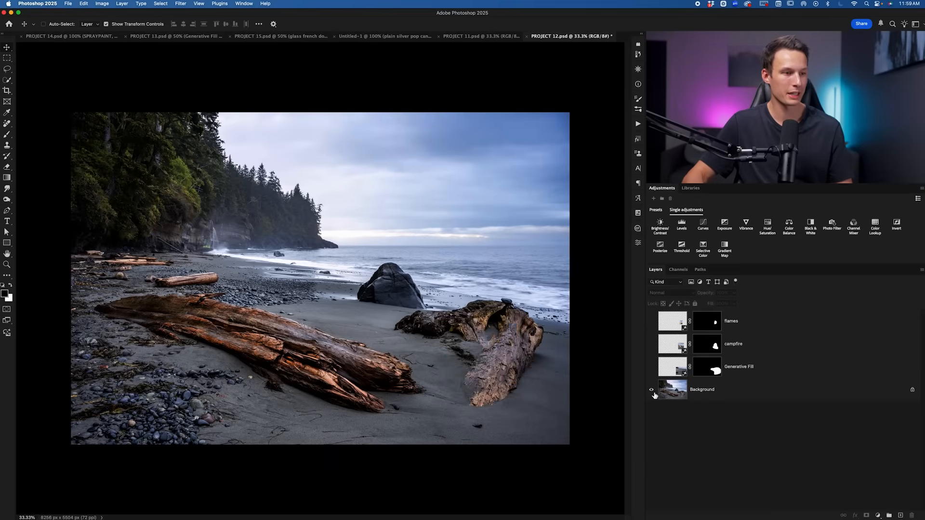
{"action": "left_click", "coordinate": [653, 391], "text": "alt"}
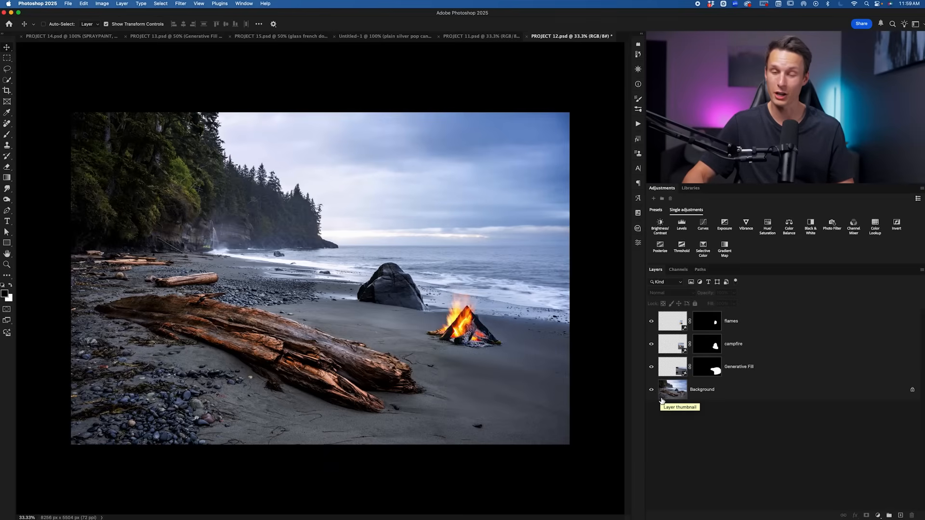